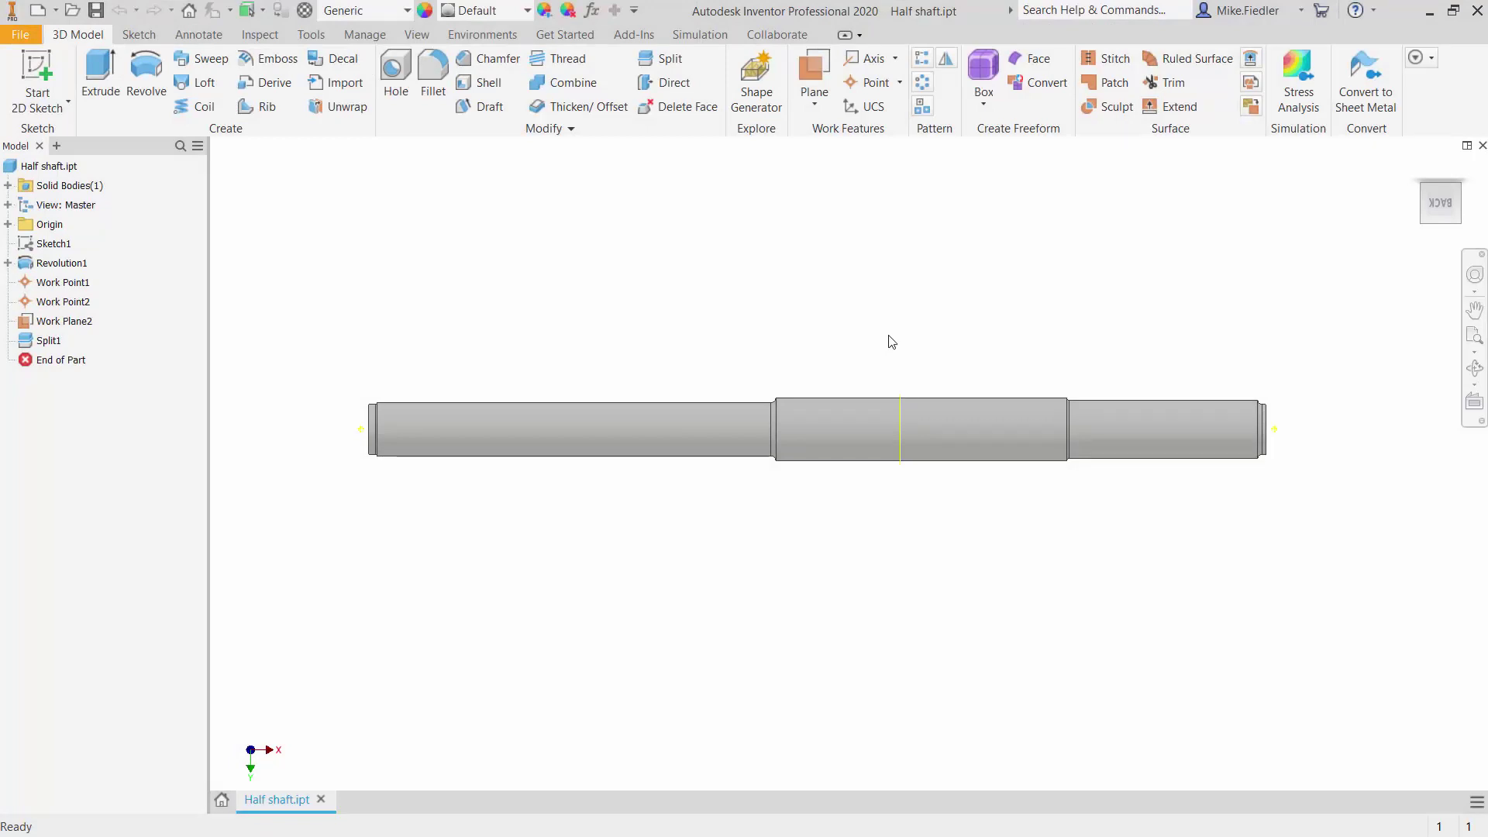
Step: Examine the work points beyond both ends of the half shaft in the back view
{"action": "mouse_move", "coordinate": [1423, 213]}
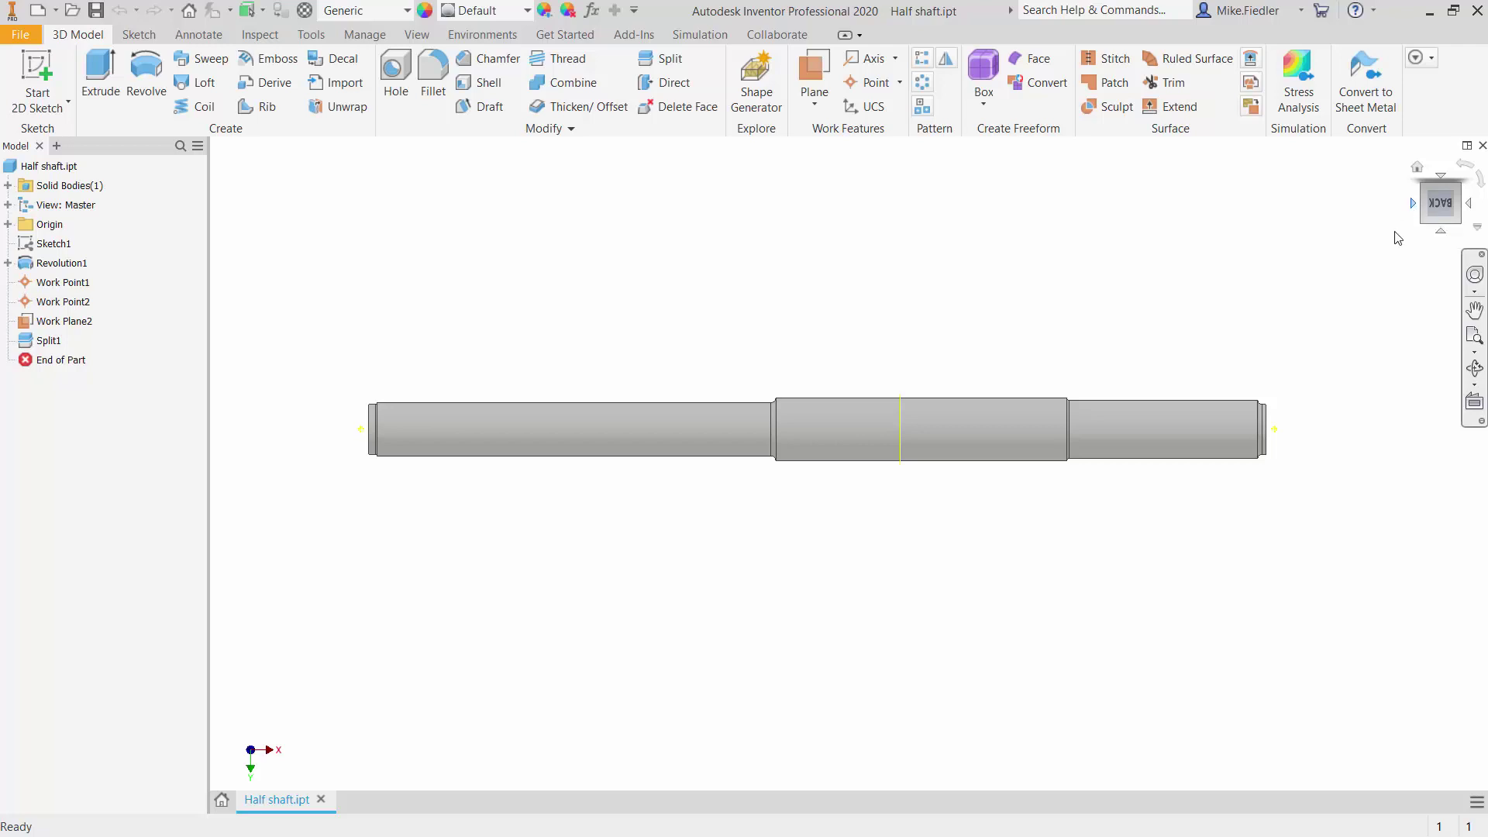
{"action": "scroll", "coordinate": [1316, 437], "scroll_direction": "down", "scroll_amount": 6}
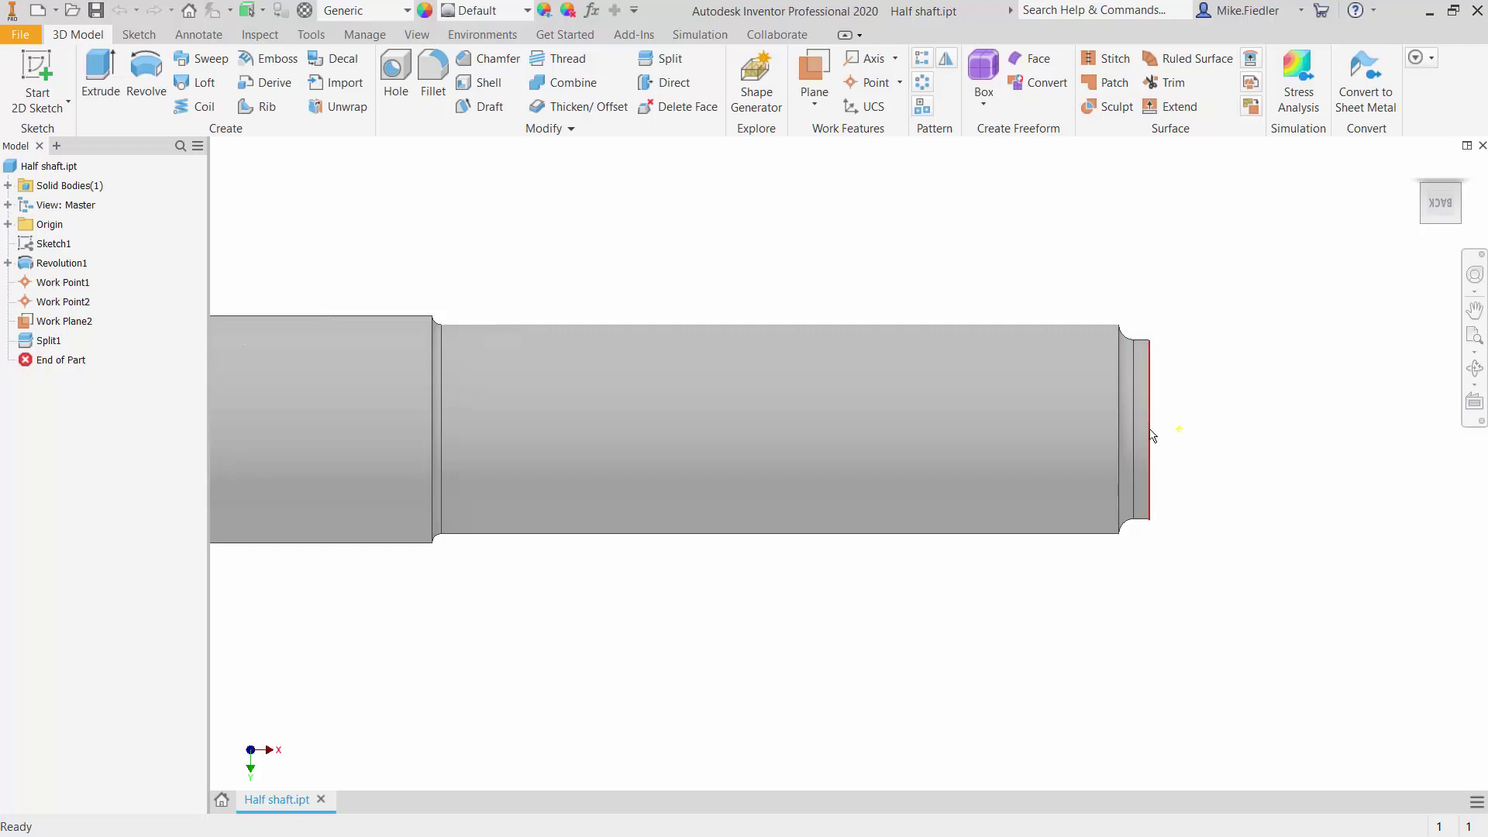
{"action": "left_click", "coordinate": [1179, 431]}
{"action": "key", "text": "Escape"}
{"action": "scroll", "coordinate": [1165, 441], "scroll_direction": "down", "scroll_amount": 5}
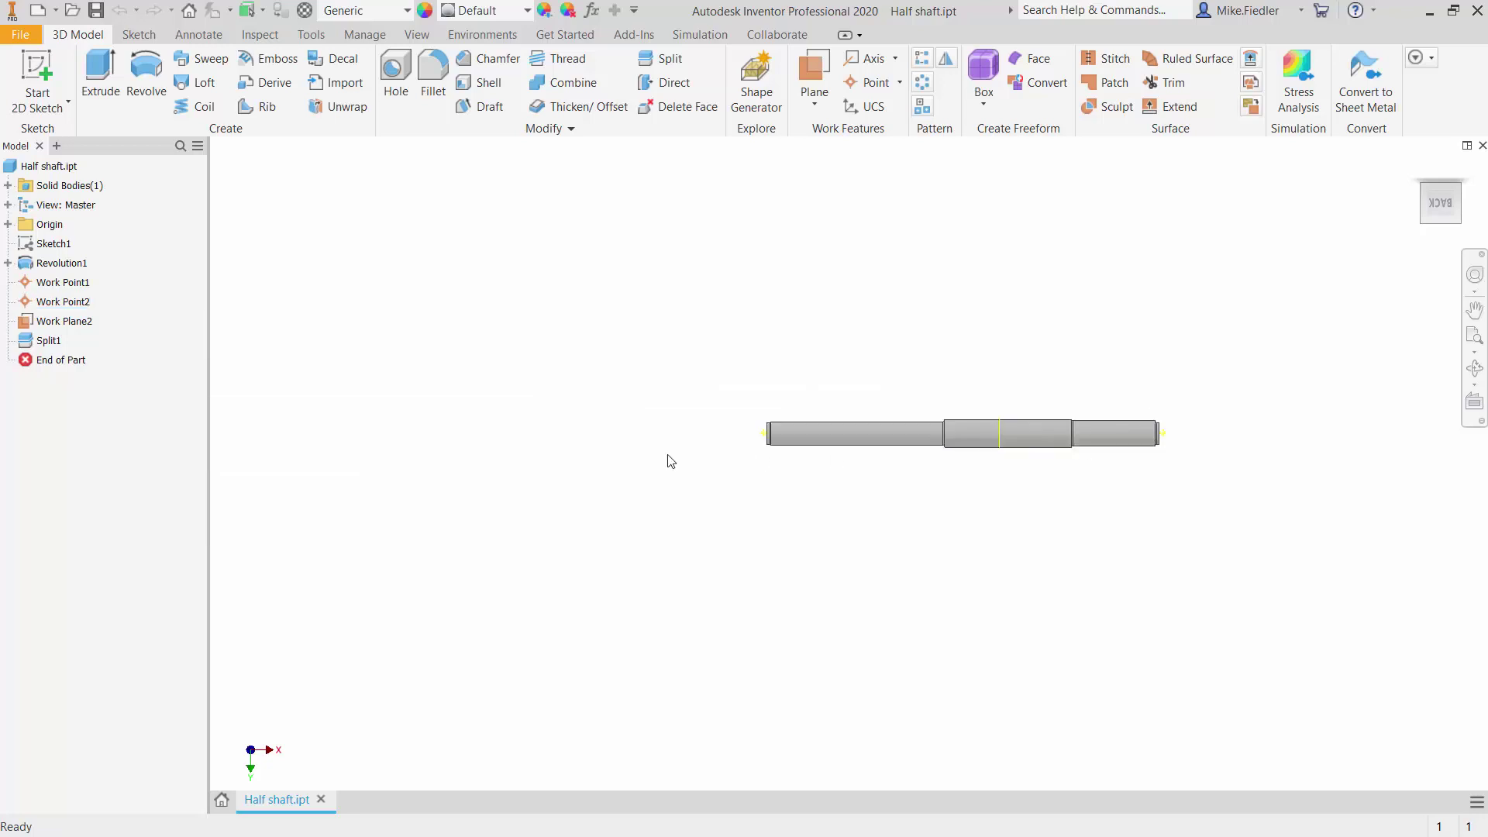
{"action": "scroll", "coordinate": [714, 442], "scroll_direction": "up", "scroll_amount": 5}
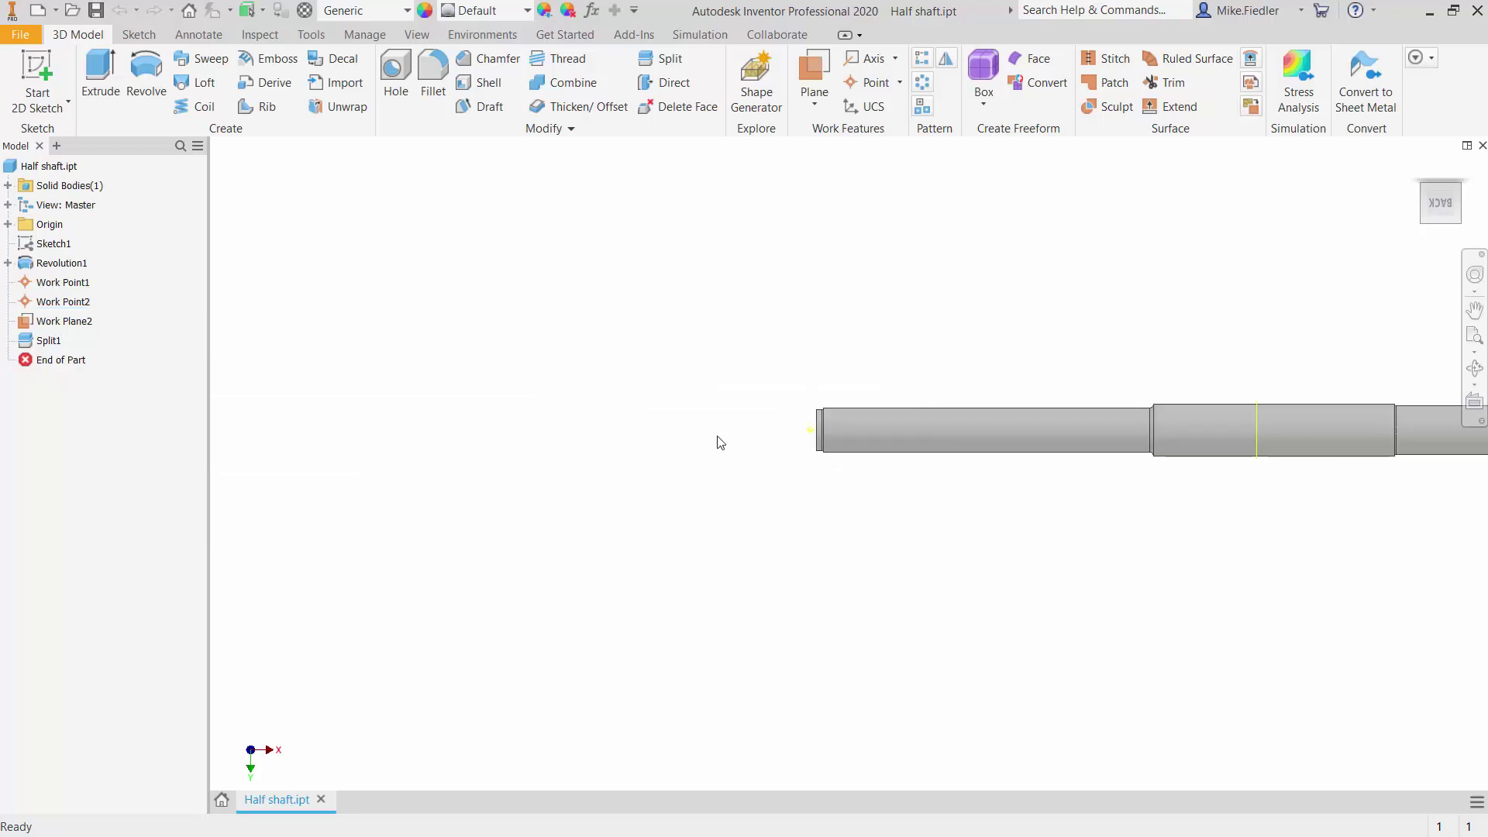
{"action": "left_click", "coordinate": [826, 426]}
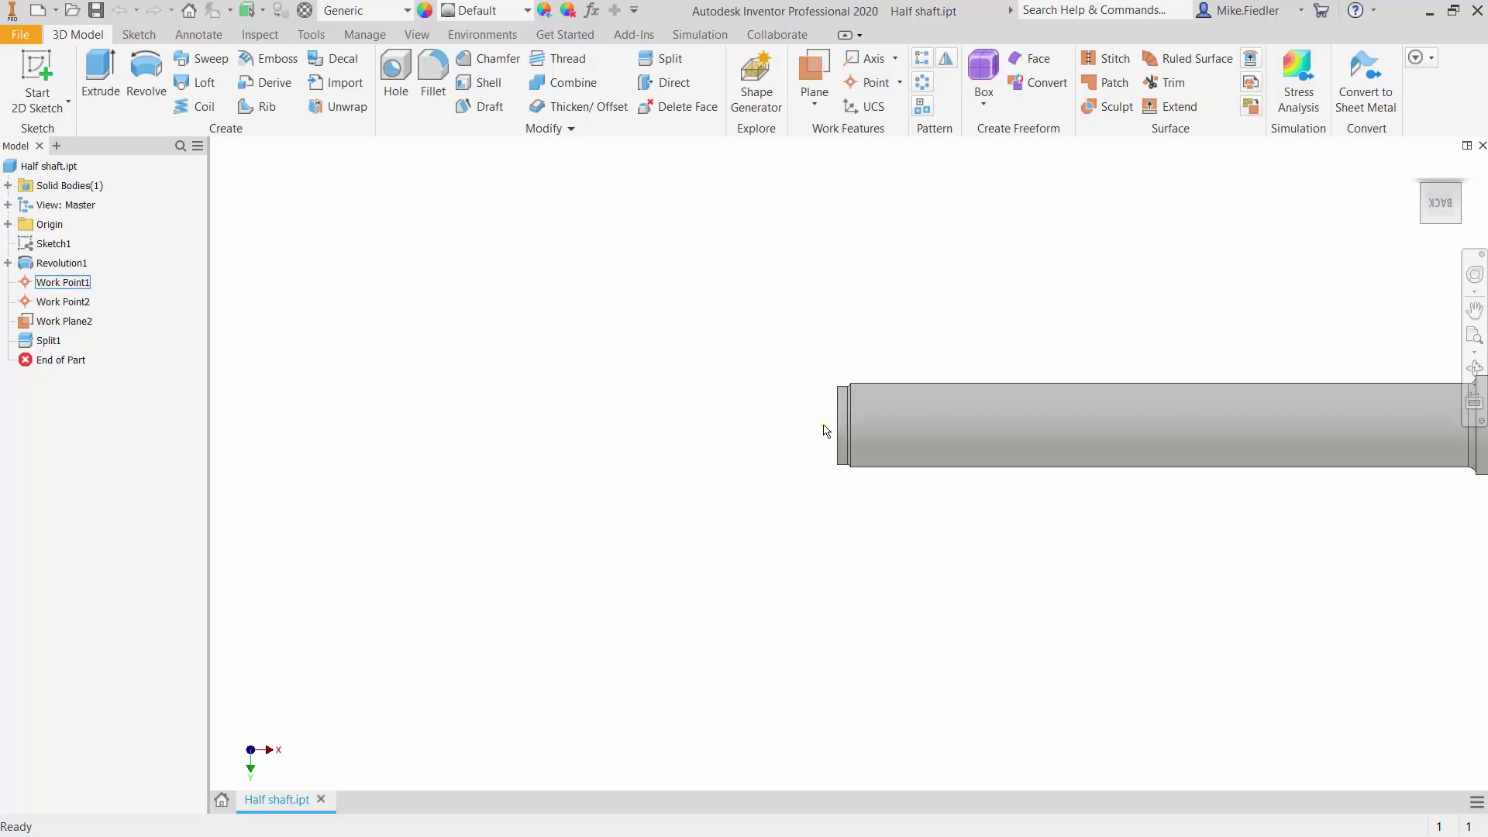
{"action": "scroll", "coordinate": [882, 424], "scroll_direction": "down", "scroll_amount": 2}
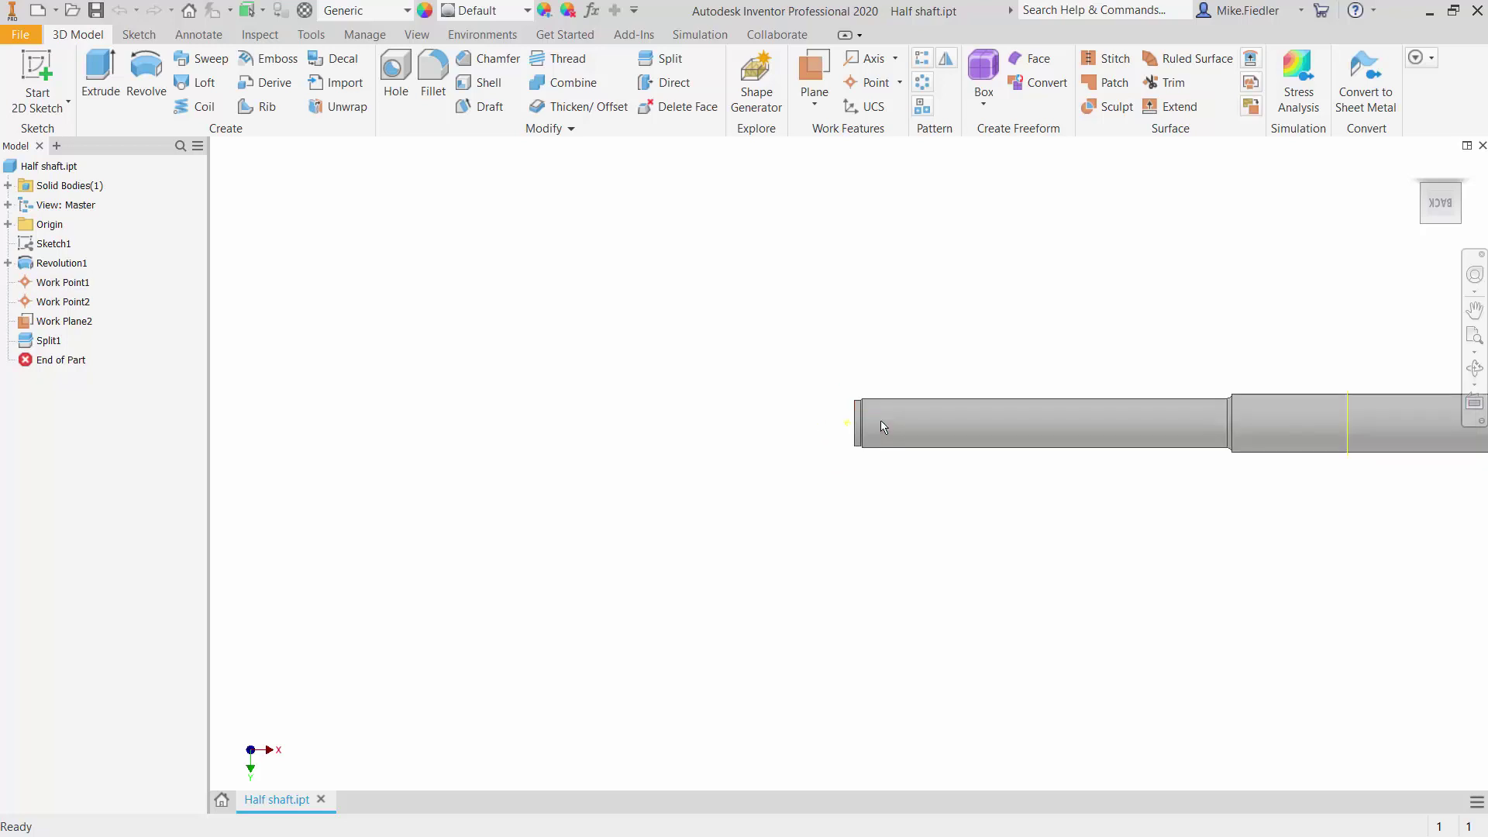
{"action": "scroll", "coordinate": [880, 420], "scroll_direction": "down", "scroll_amount": 2}
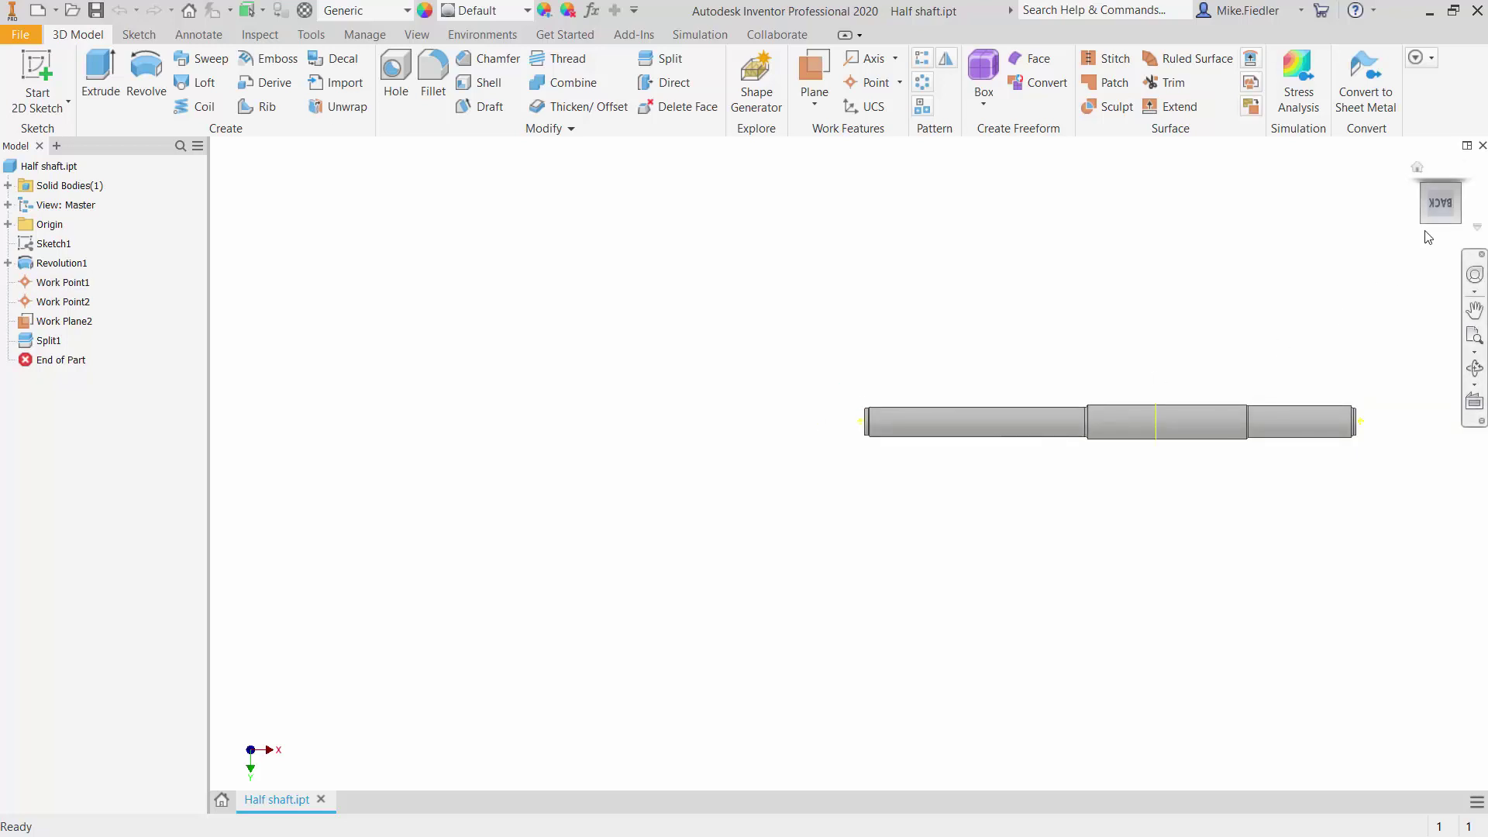
{"action": "left_click", "coordinate": [1475, 310]}
{"action": "left_click_drag", "start_coordinate": [1136, 346], "coordinate": [954, 352]}
{"action": "scroll", "coordinate": [954, 352], "scroll_direction": "down", "scroll_amount": 1}
{"action": "scroll", "coordinate": [953, 352], "scroll_direction": "up", "scroll_amount": 4}
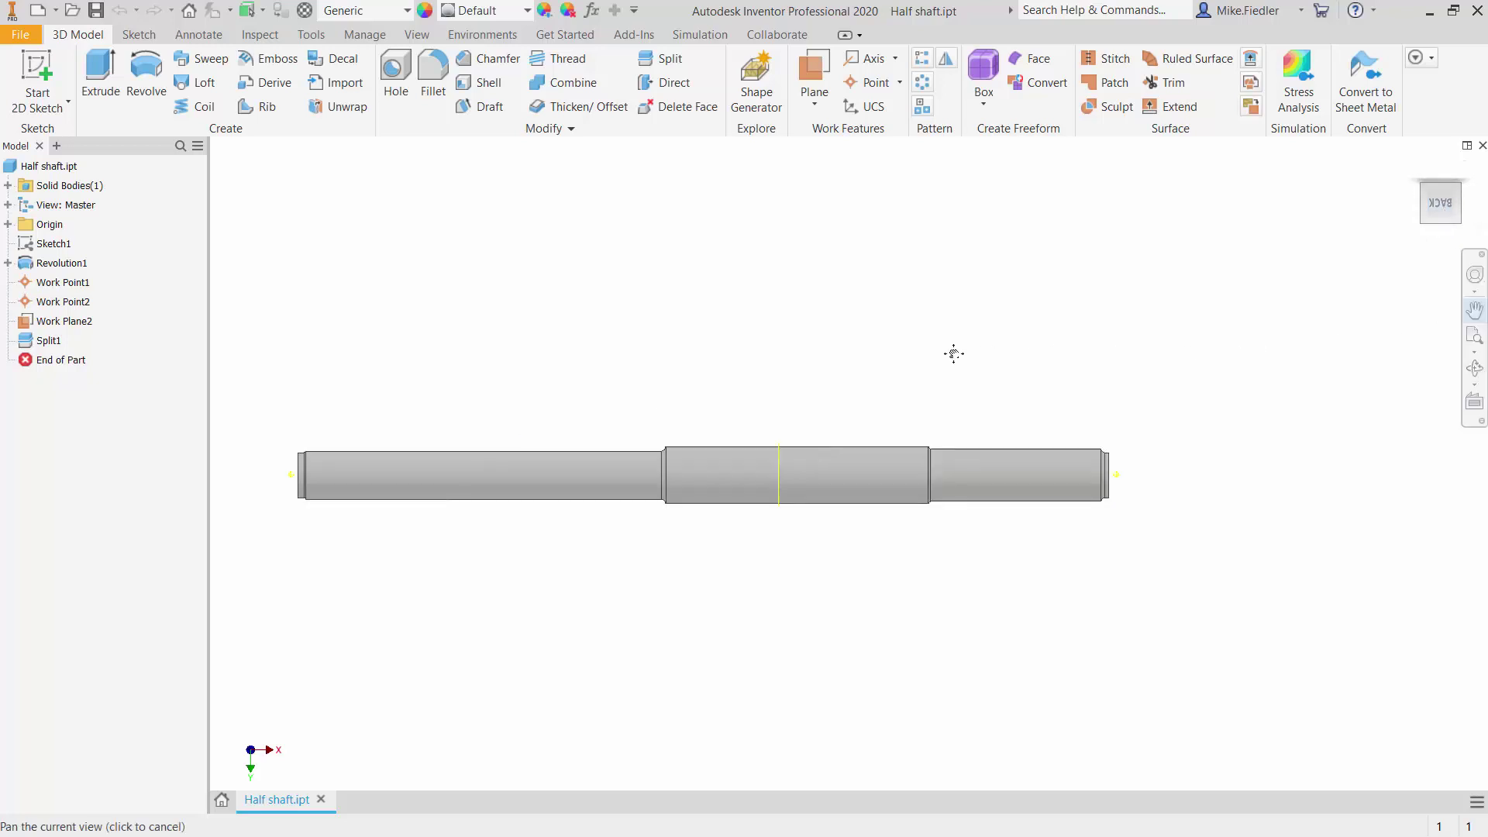
{"action": "scroll", "coordinate": [954, 354], "scroll_direction": "down", "scroll_amount": 1}
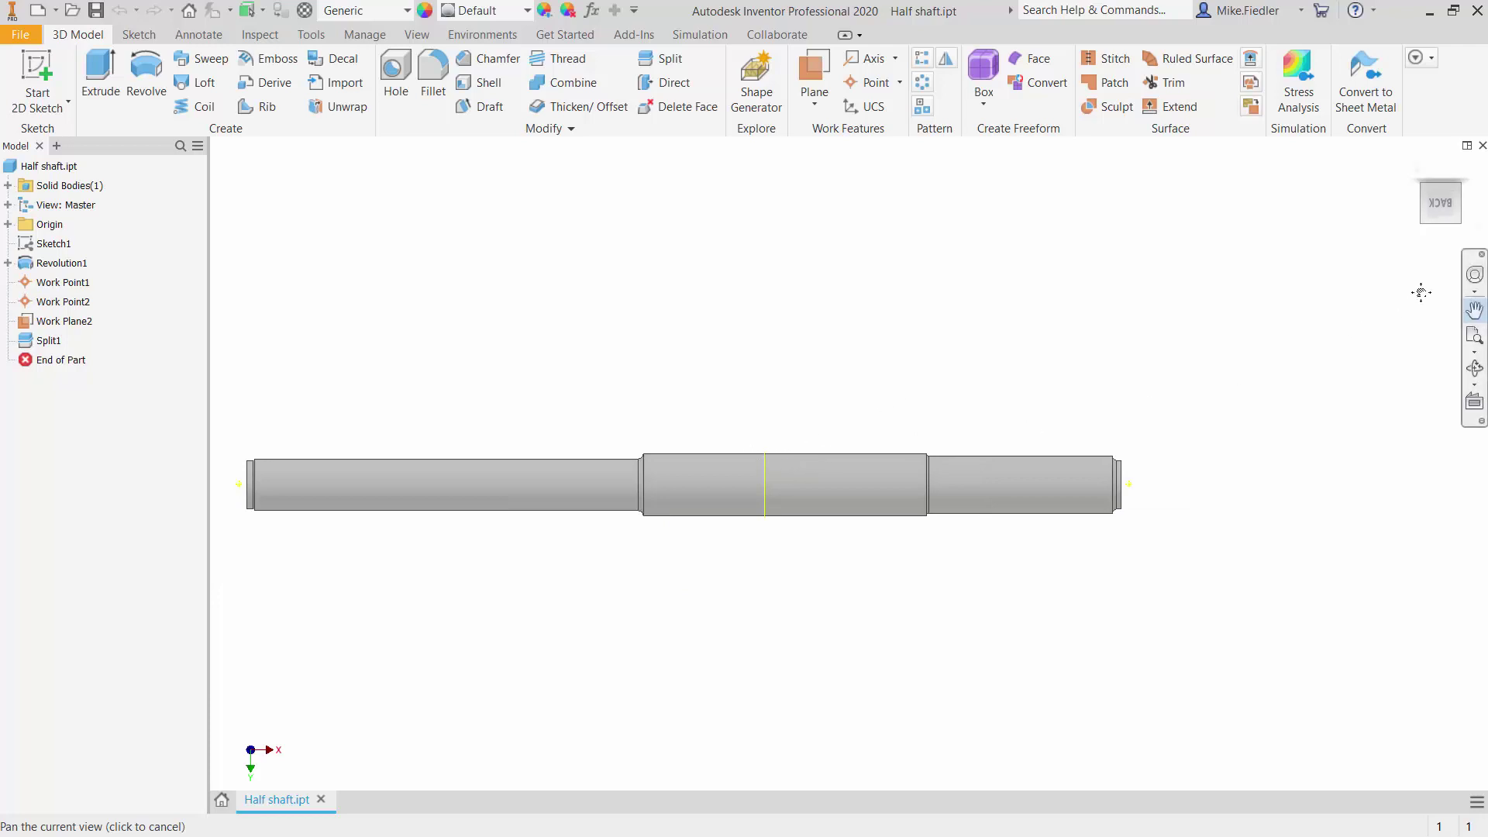
Step: Examine the half shaft's semicircular end profile and its middle work plane from the right and back views
{"action": "left_click", "coordinate": [1467, 206]}
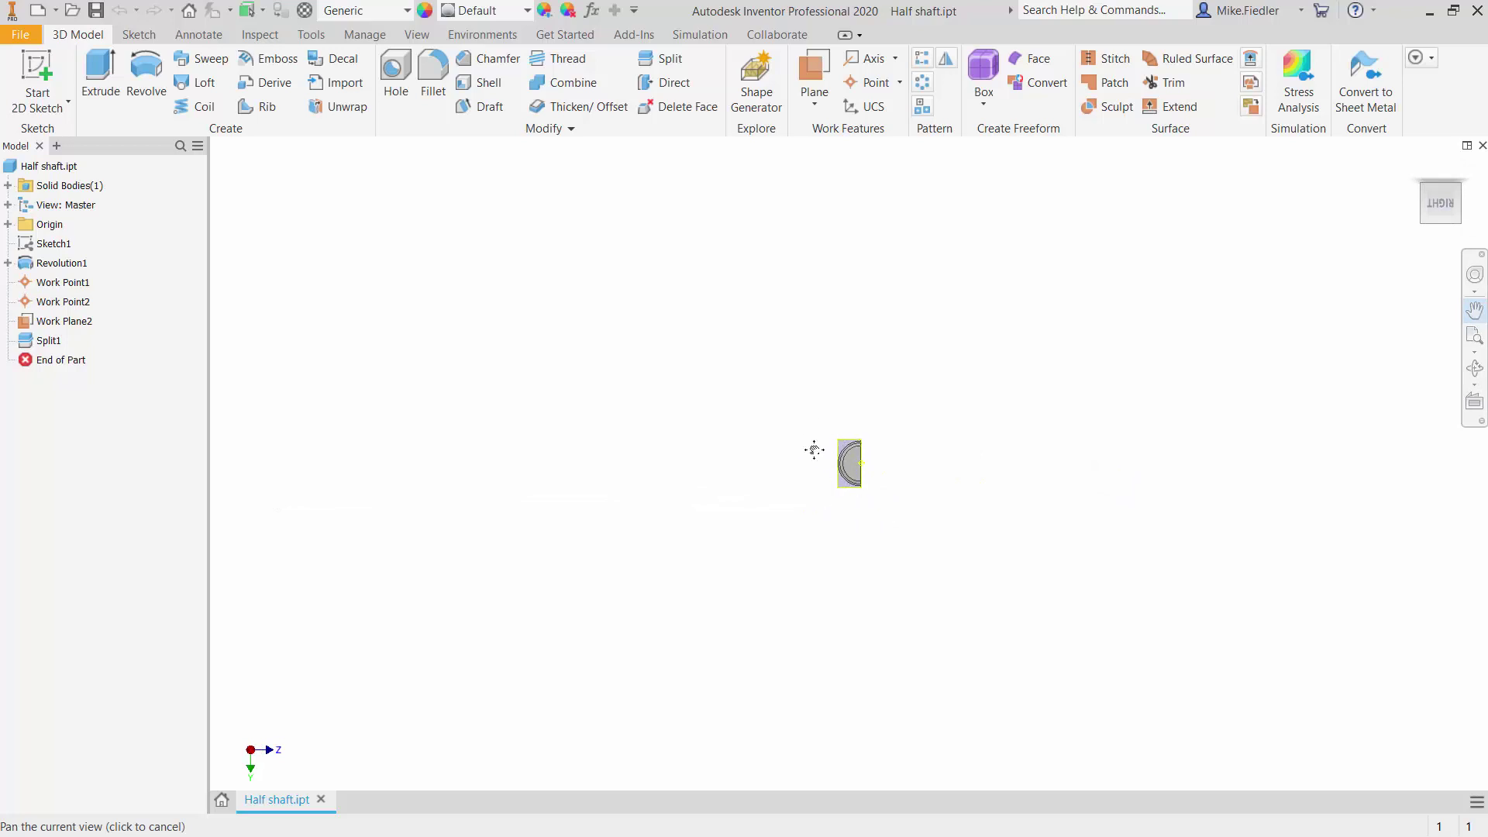
{"action": "scroll", "coordinate": [814, 449], "scroll_direction": "down", "scroll_amount": 2}
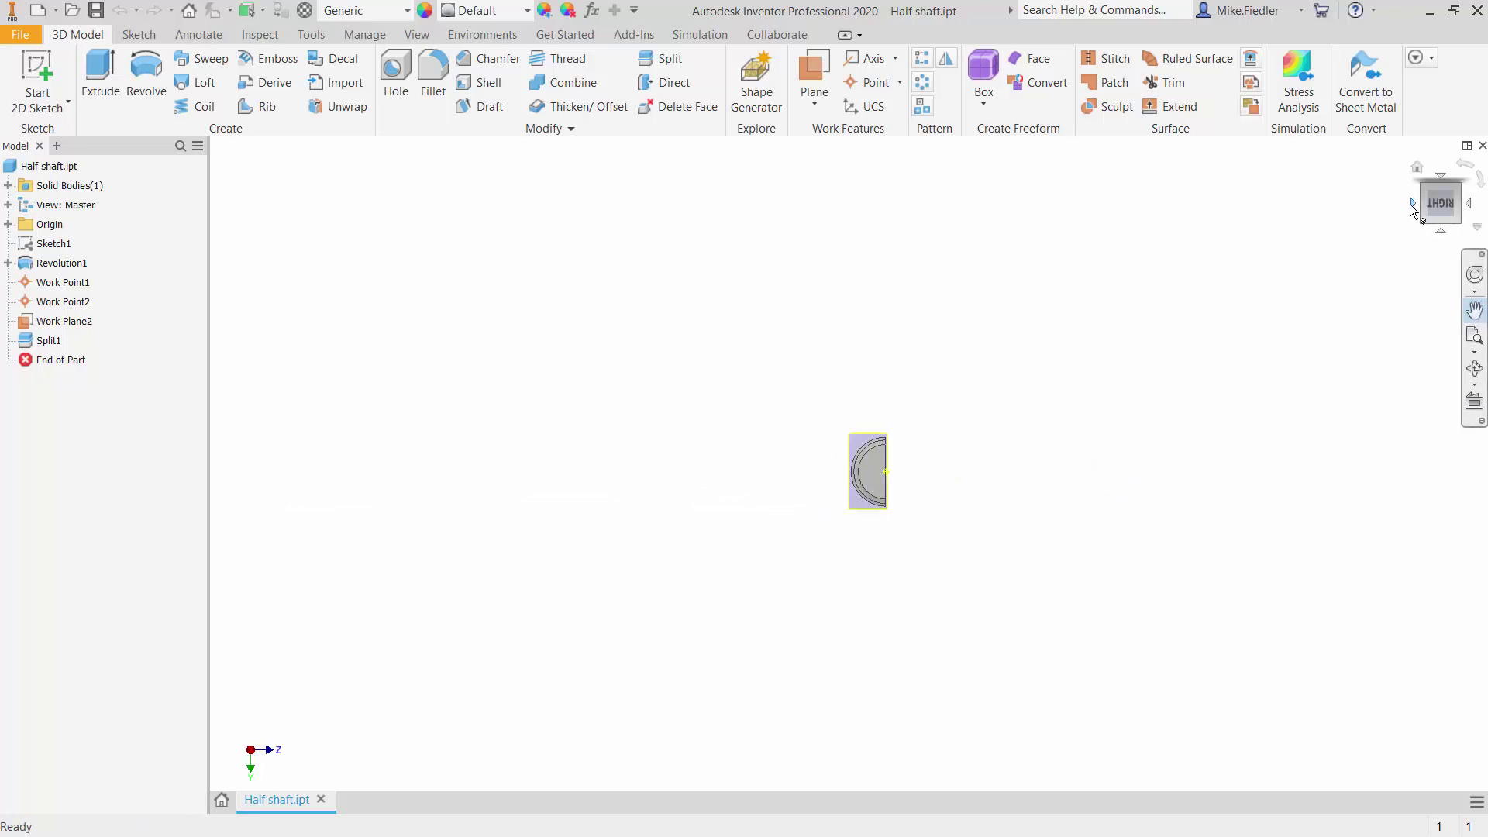
{"action": "left_click", "coordinate": [1411, 204]}
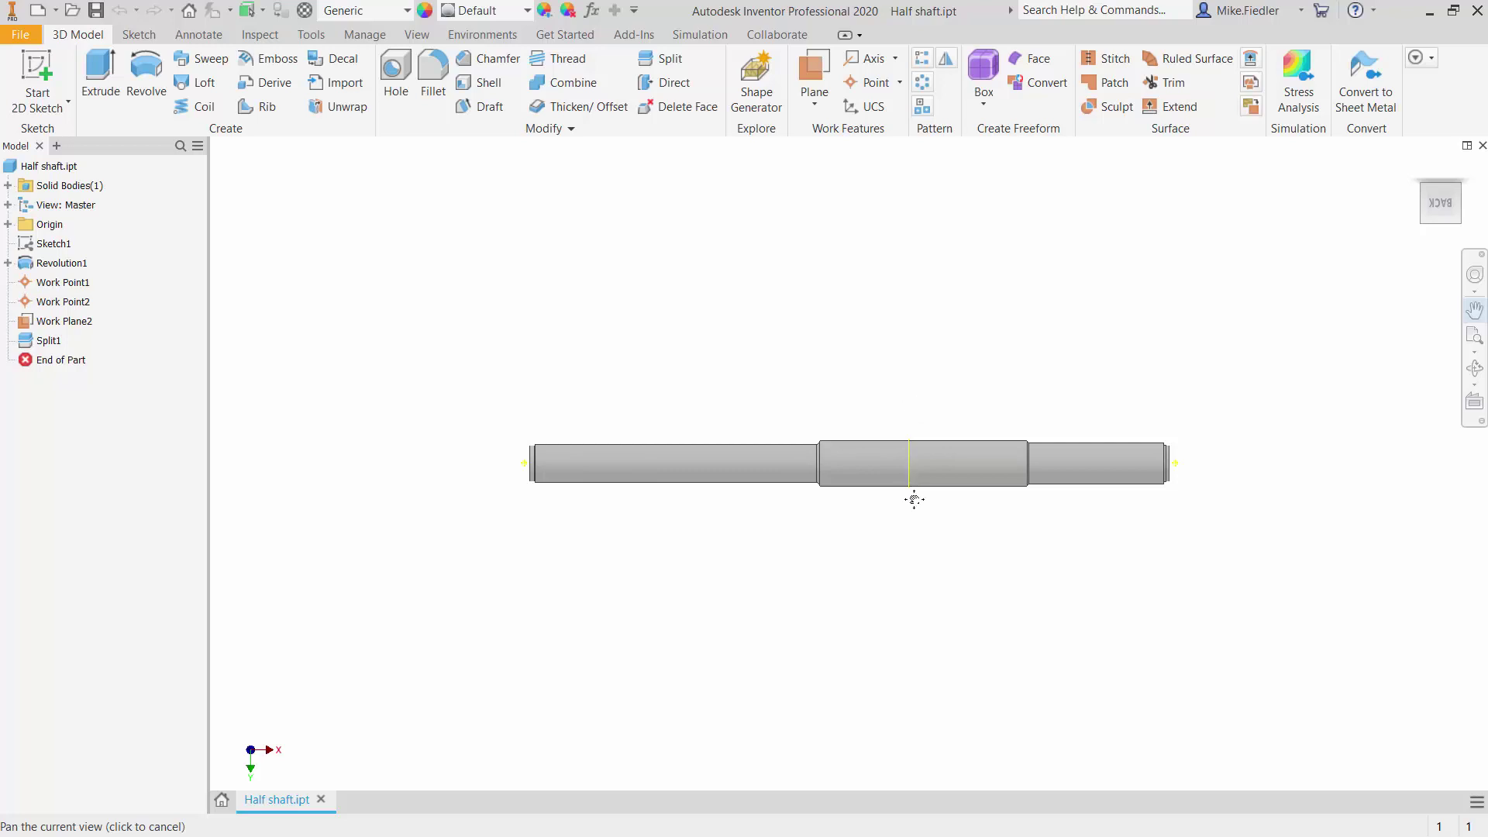
{"action": "left_click_drag", "start_coordinate": [916, 486], "coordinate": [912, 546]}
{"action": "scroll", "coordinate": [899, 549], "scroll_direction": "down", "scroll_amount": 2}
{"action": "scroll", "coordinate": [902, 550], "scroll_direction": "up", "scroll_amount": 6}
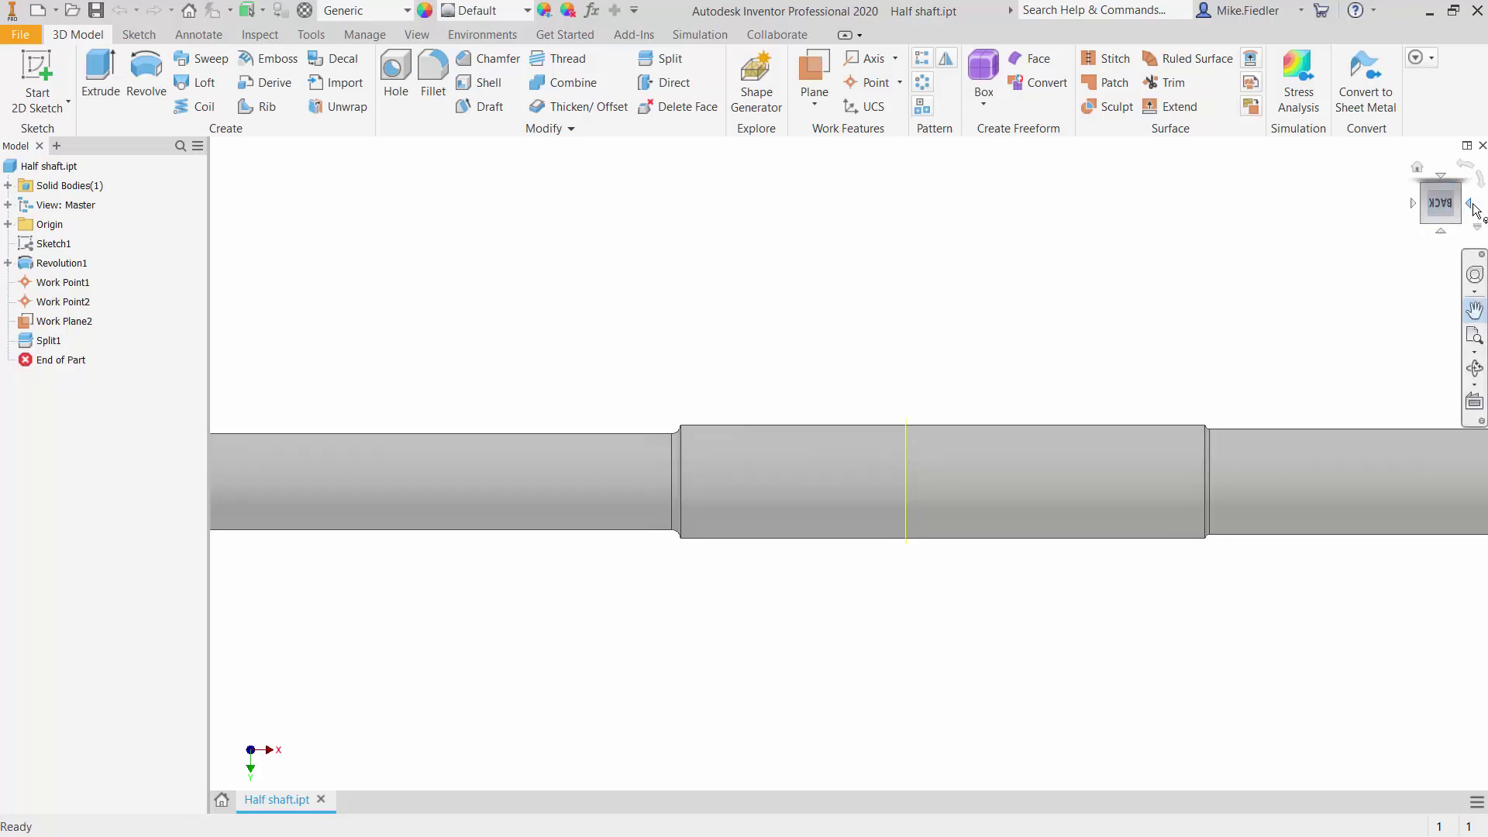
{"action": "left_click", "coordinate": [1465, 205]}
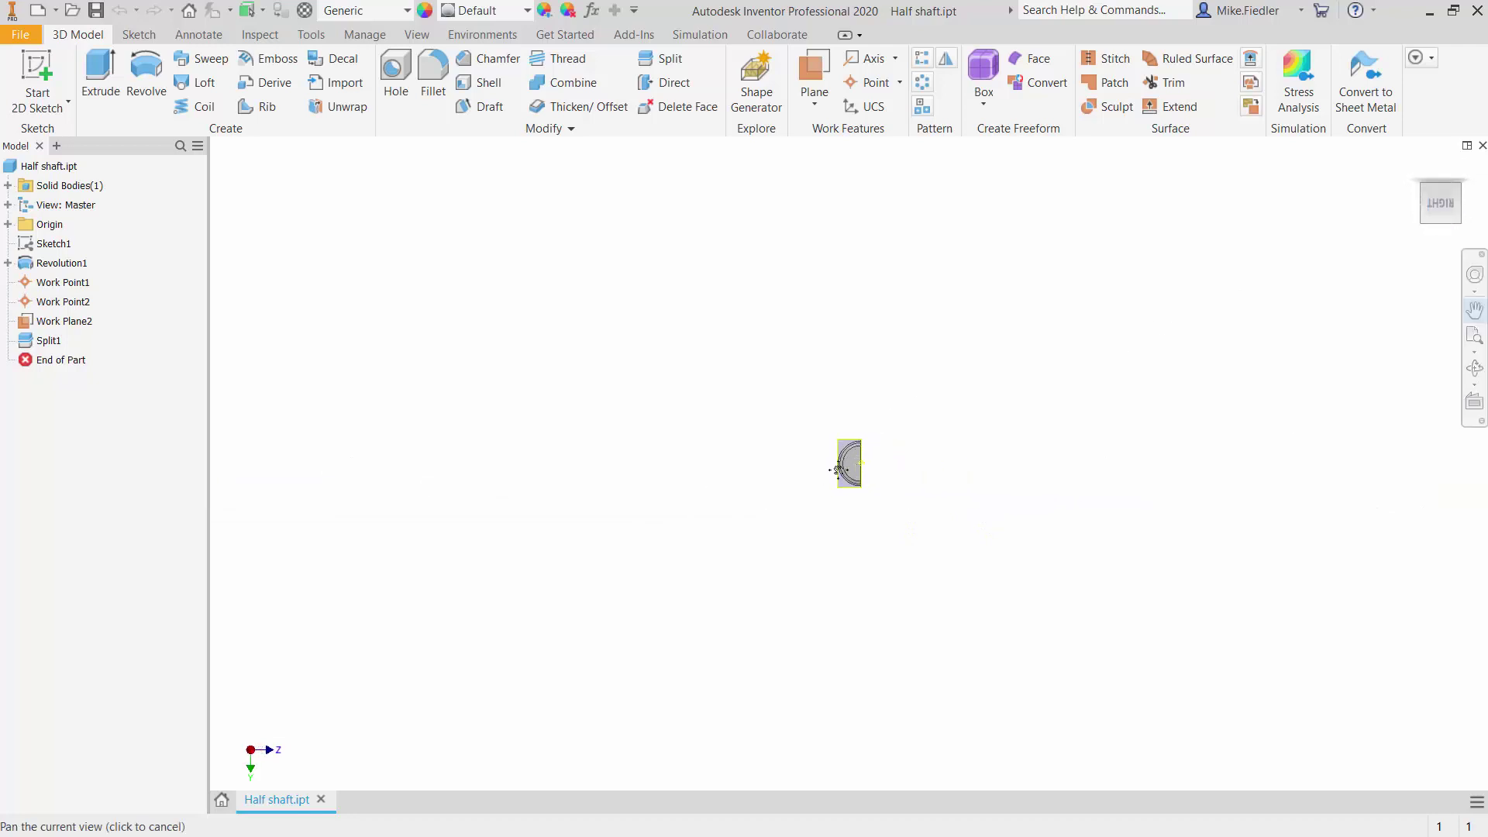
{"action": "scroll", "coordinate": [841, 469], "scroll_direction": "up", "scroll_amount": 5}
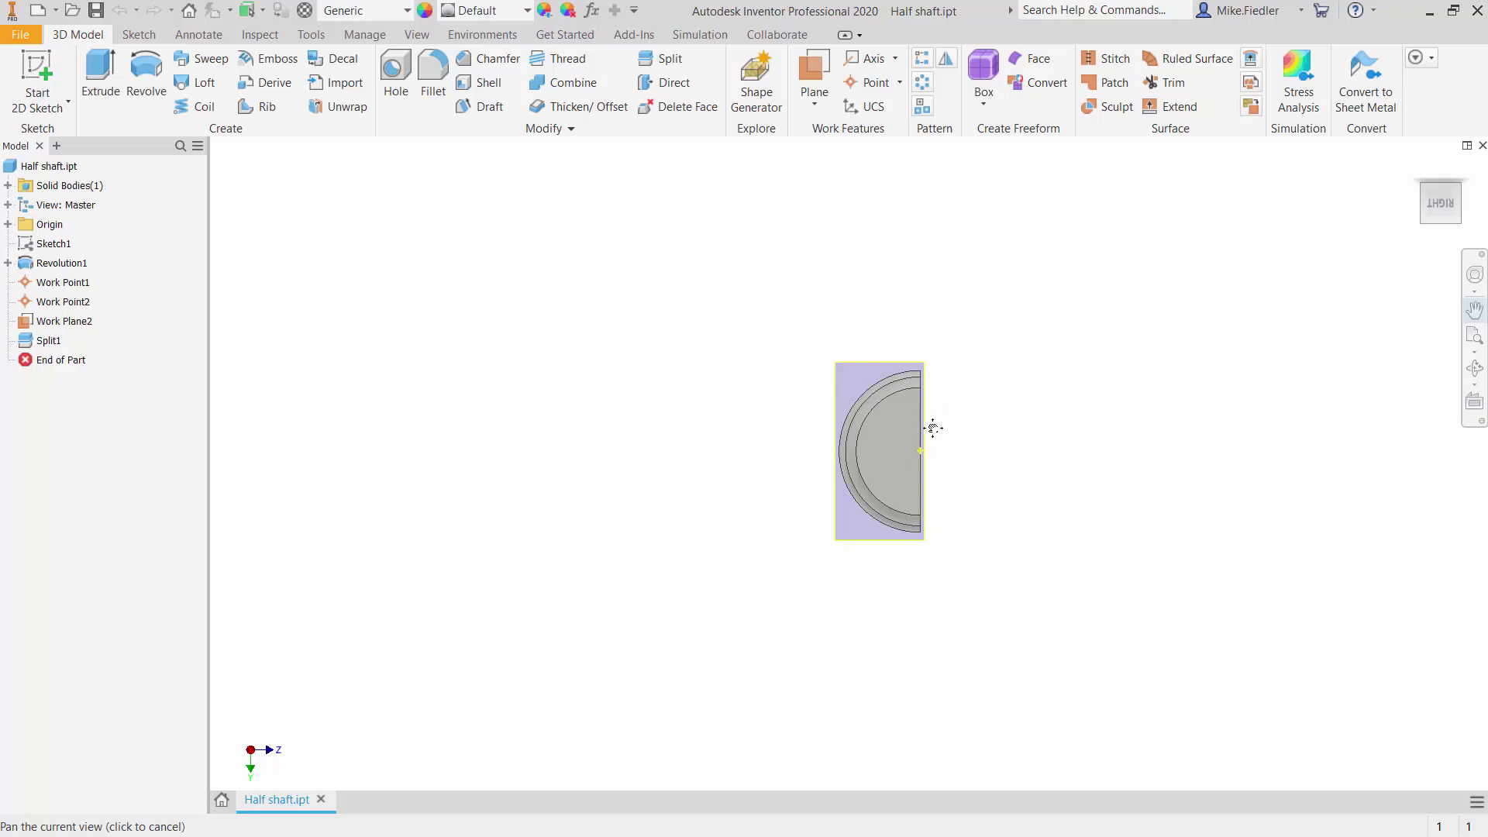
Step: Orient the half shaft isometrically and start the Autodesk Inventor Nastran analysis environment
{"action": "left_click", "coordinate": [1431, 198]}
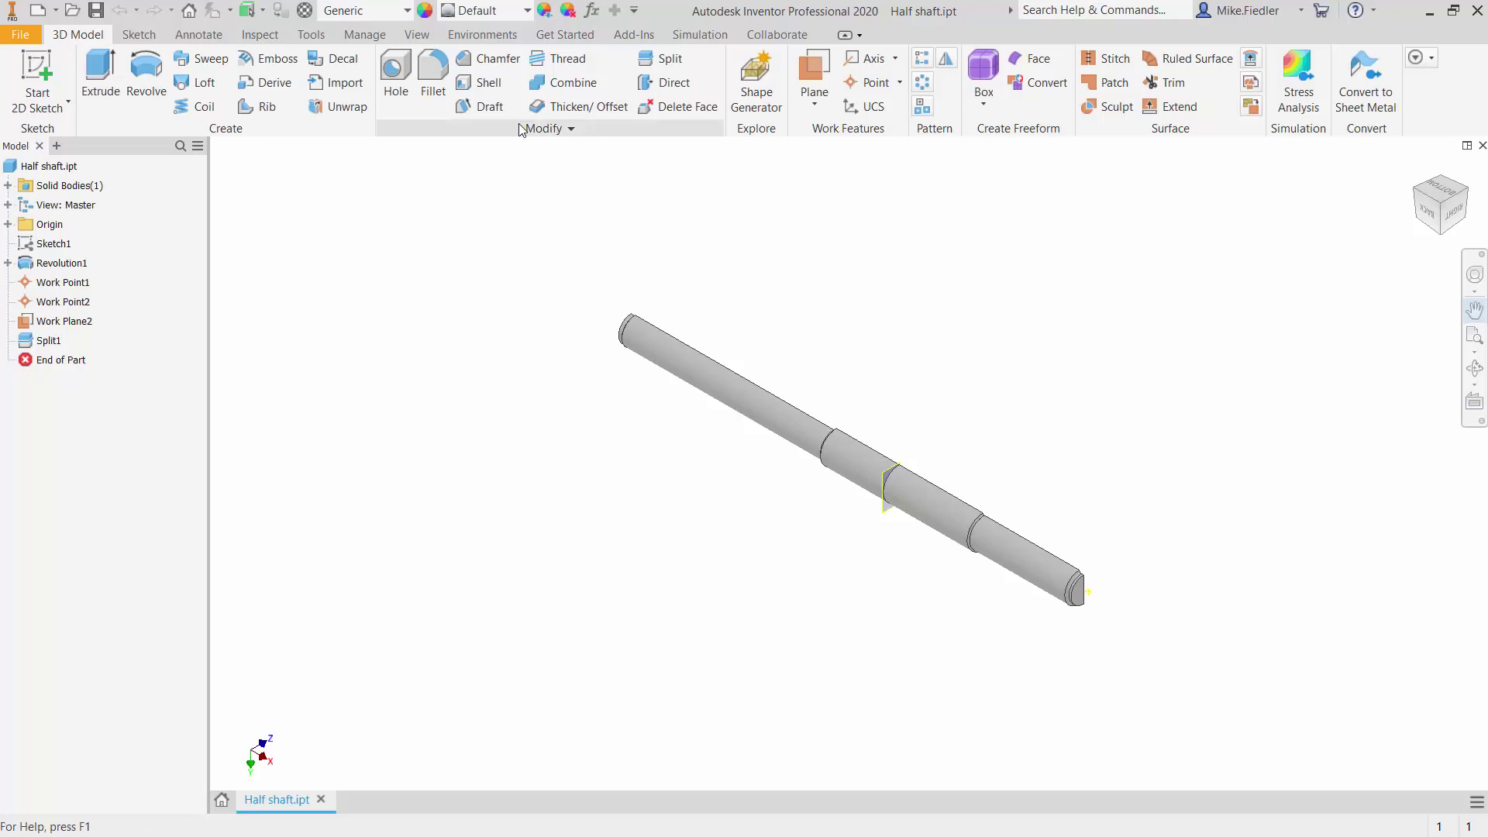
{"action": "left_click", "coordinate": [488, 36]}
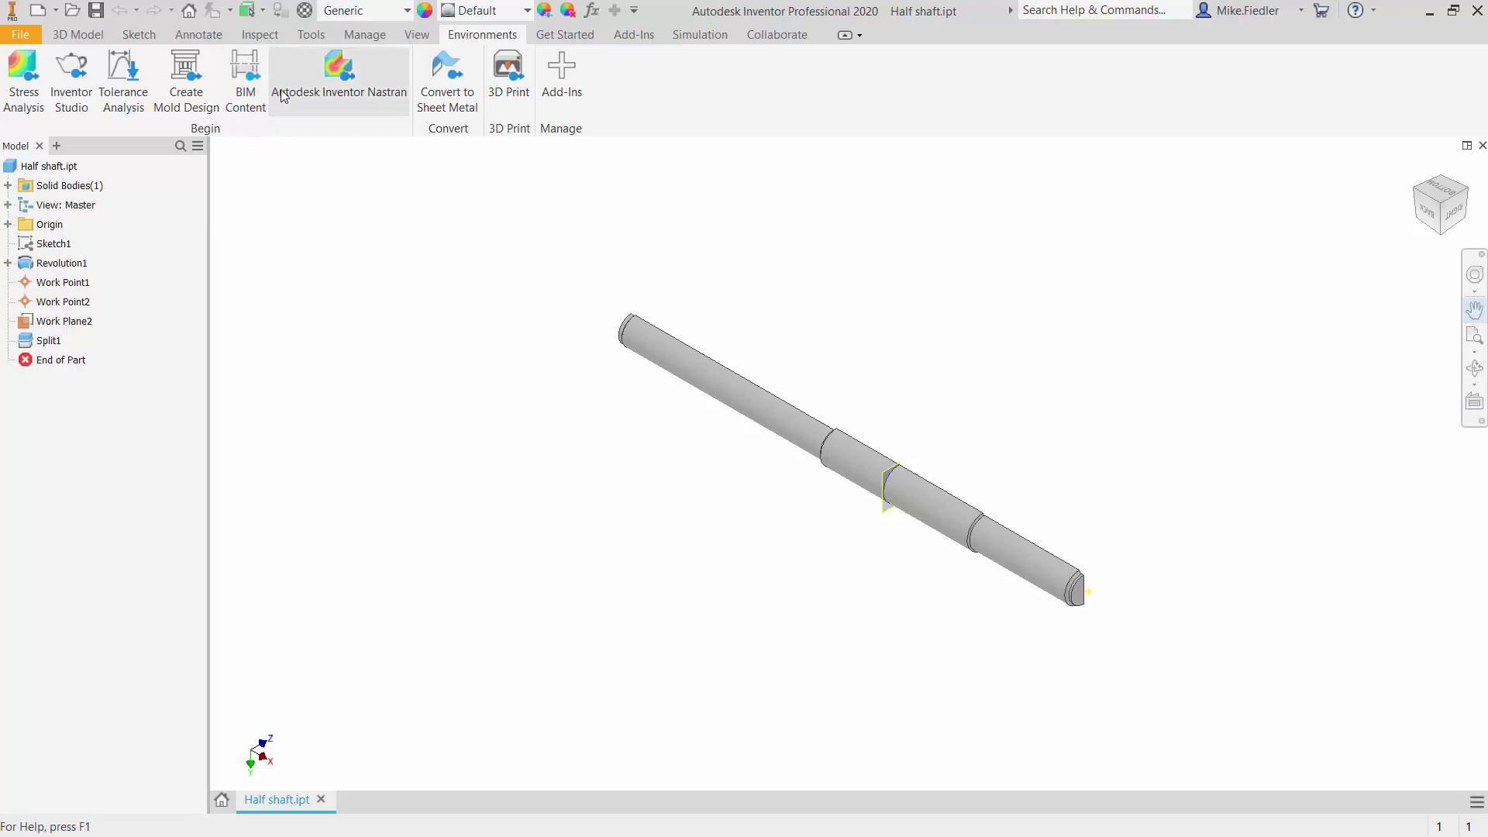
{"action": "left_click", "coordinate": [329, 88]}
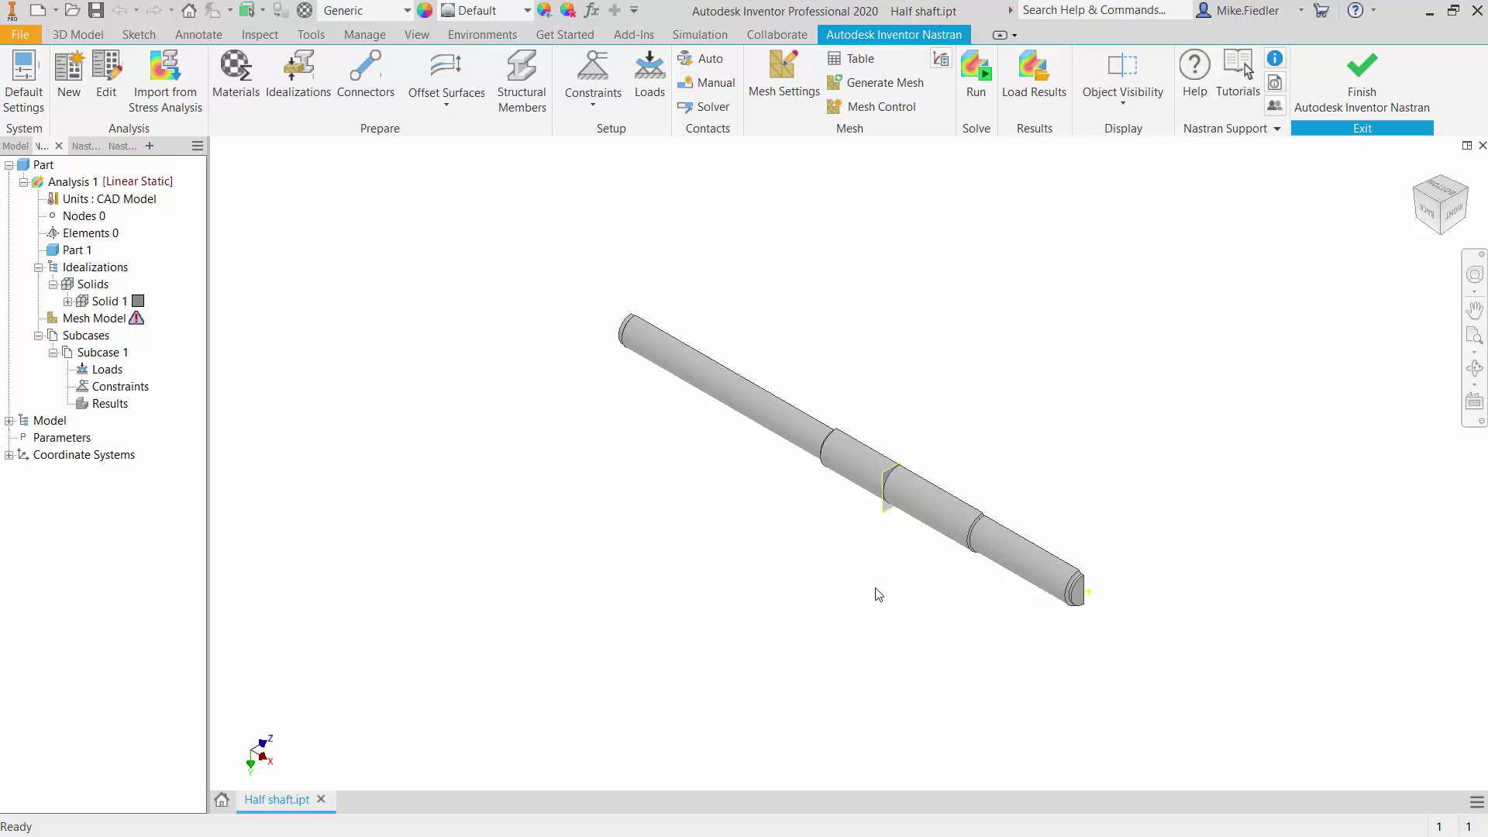
{"action": "scroll", "coordinate": [880, 593], "scroll_direction": "up", "scroll_amount": 3}
{"action": "scroll", "coordinate": [886, 591], "scroll_direction": "down", "scroll_amount": 2}
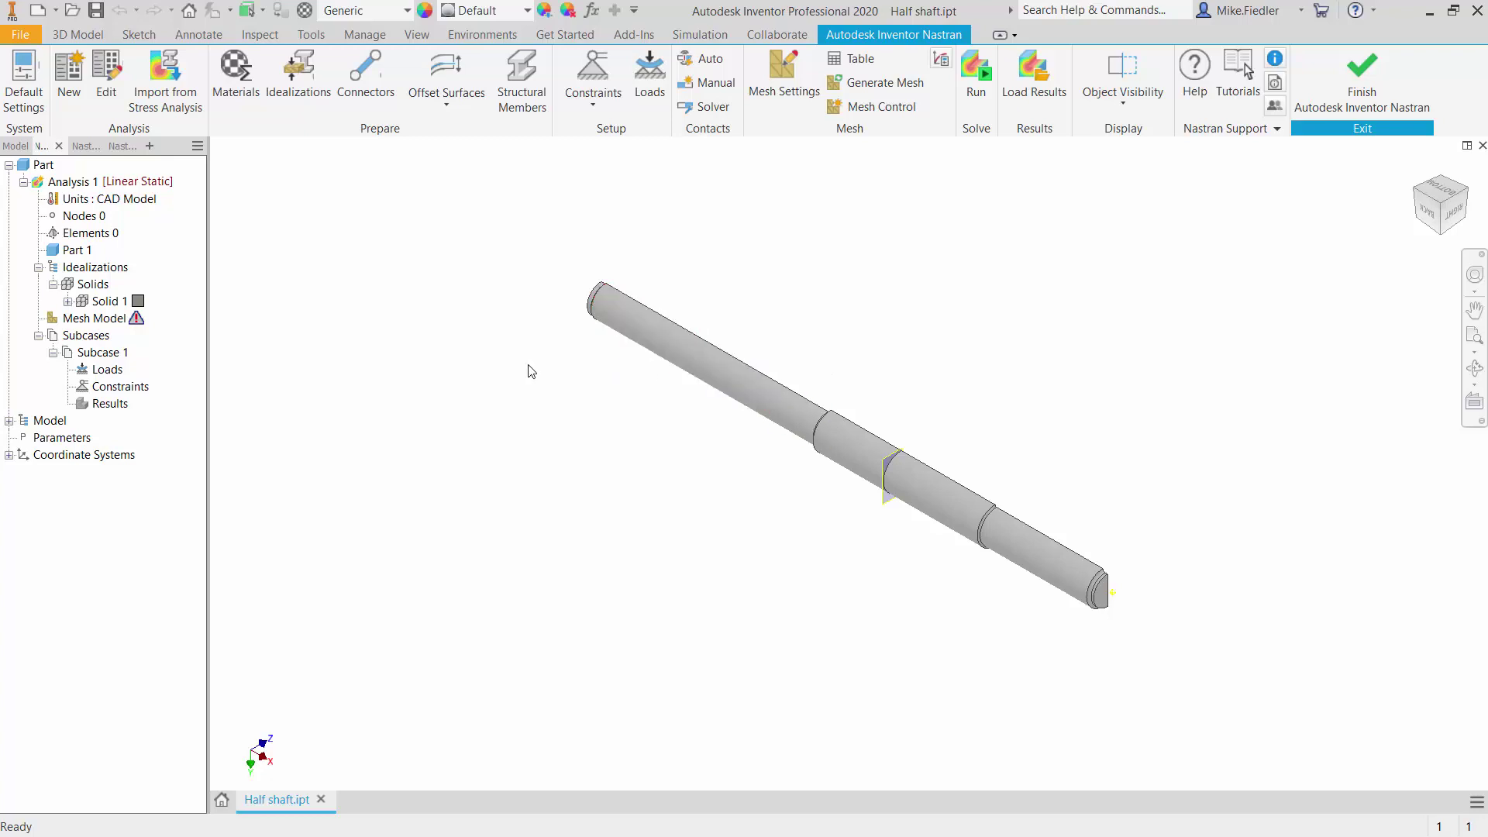
Step: Replace the Generic material of Solid 1 with Steel - Mild from the Autodesk Material Library
{"action": "left_click", "coordinate": [68, 302]}
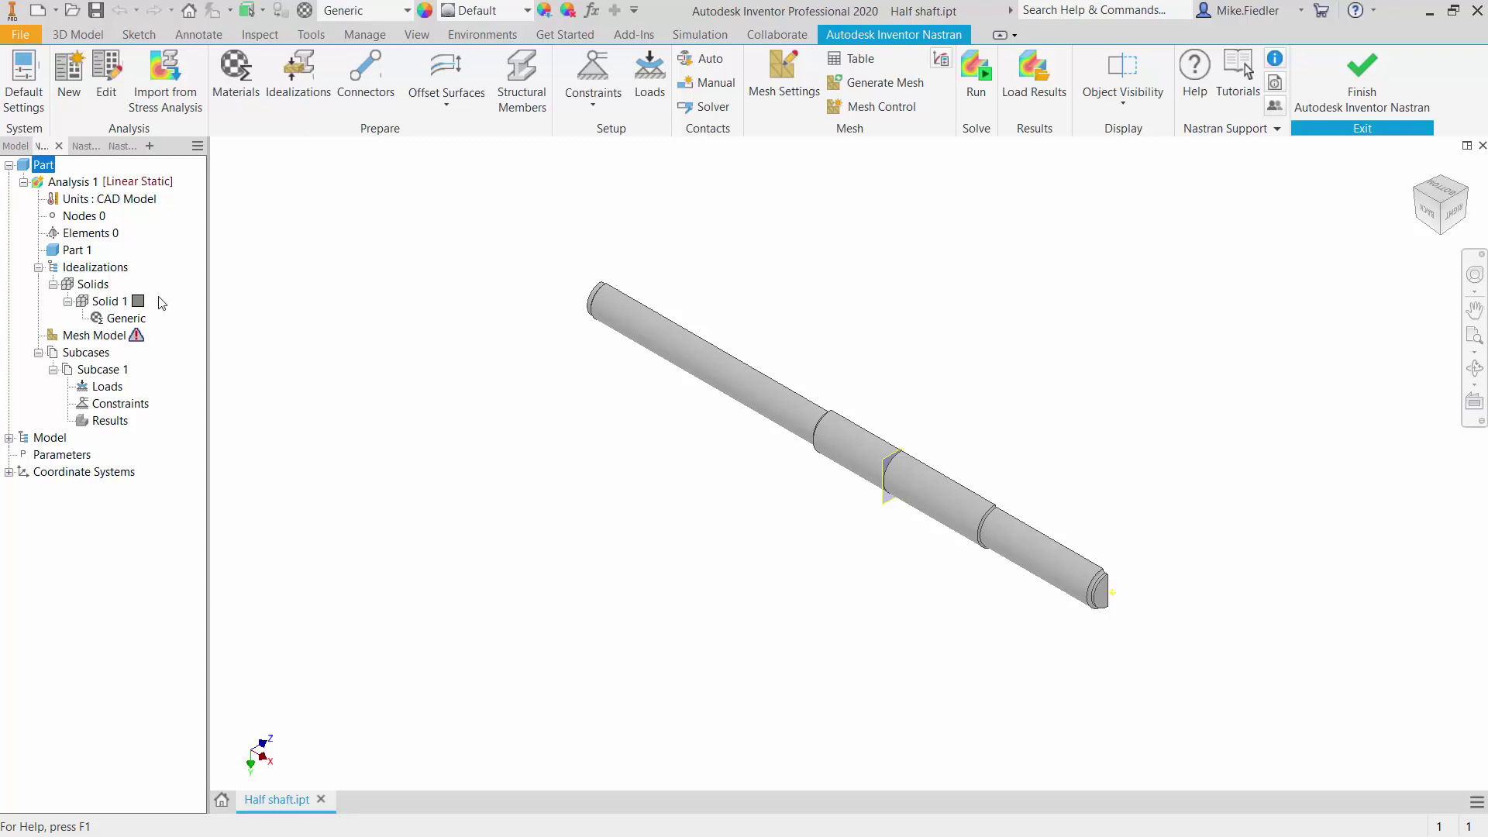
{"action": "left_click", "coordinate": [122, 321]}
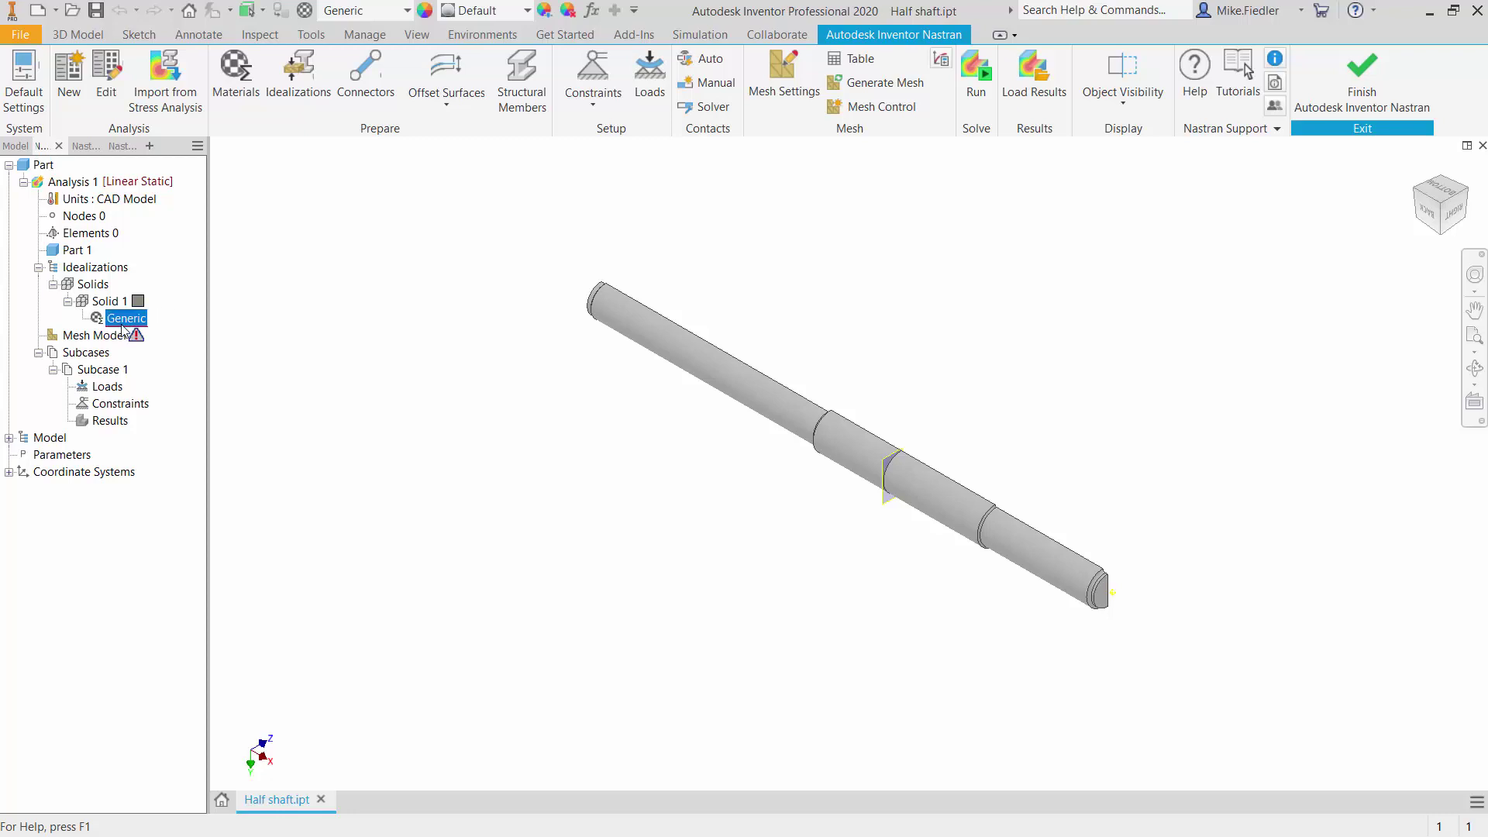
{"action": "double_click", "coordinate": [122, 322]}
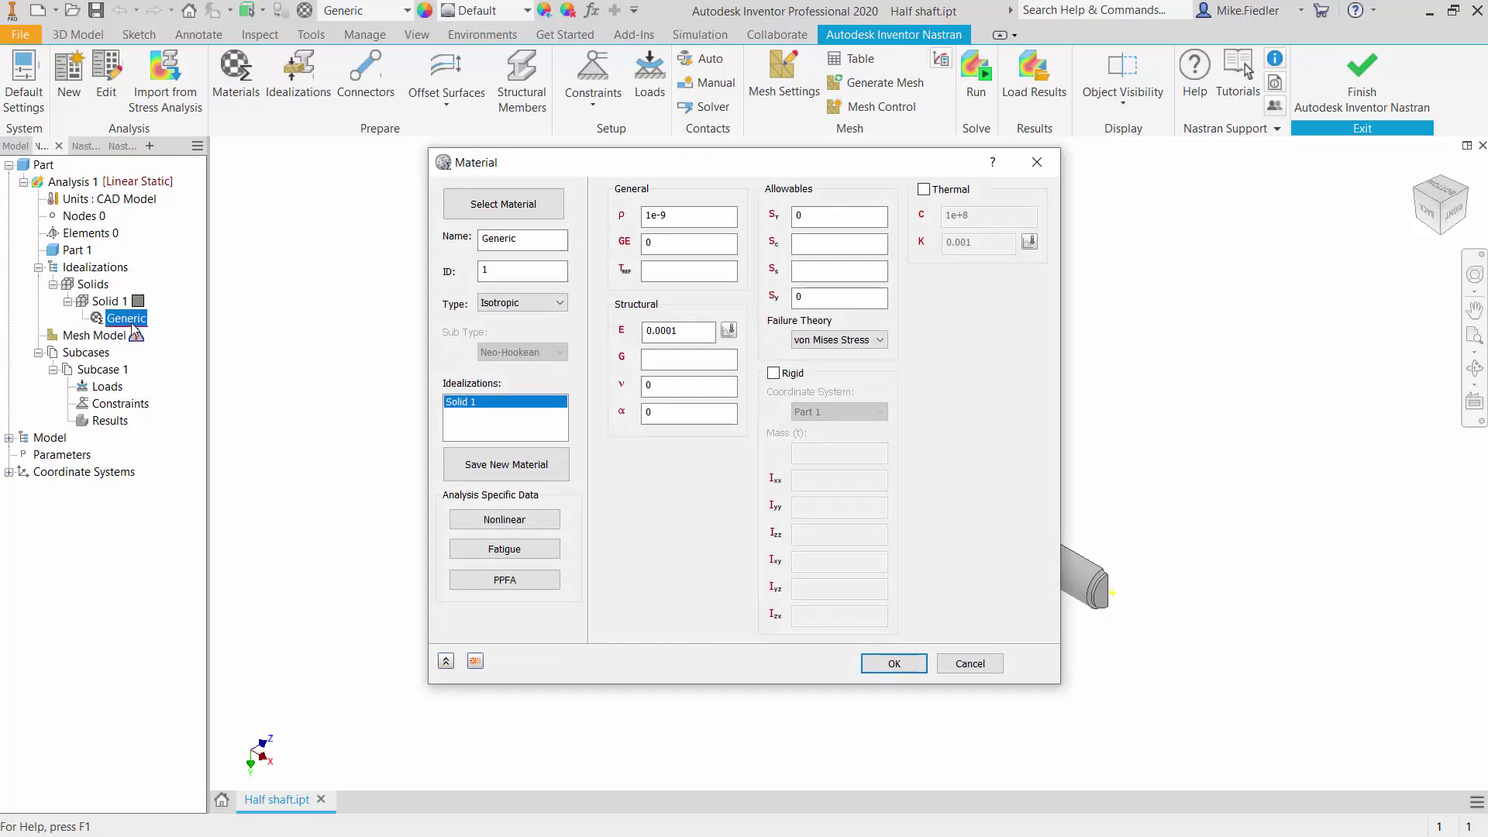
{"action": "left_click", "coordinate": [505, 204]}
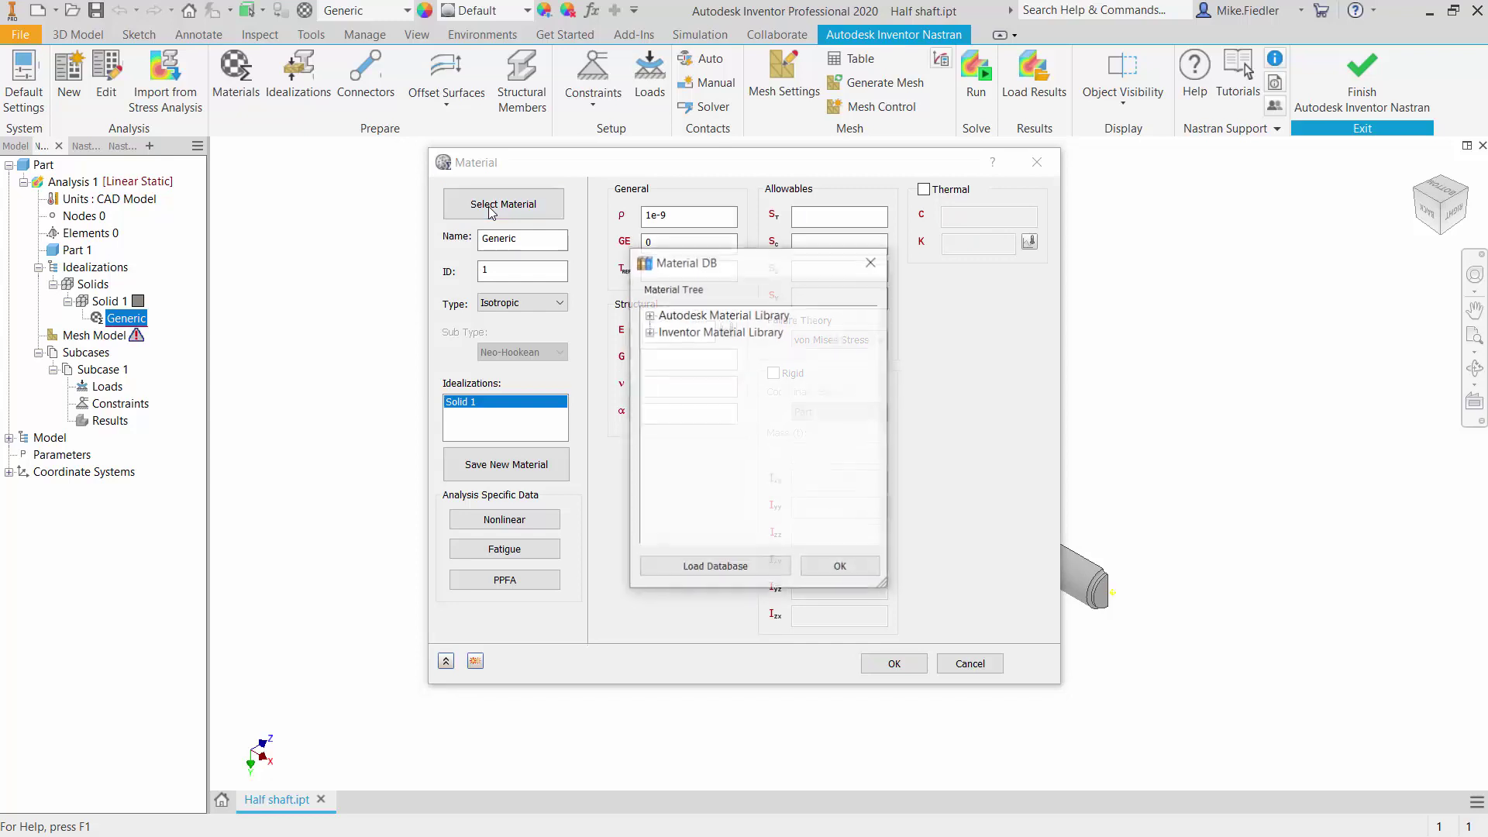
{"action": "left_click", "coordinate": [650, 315]}
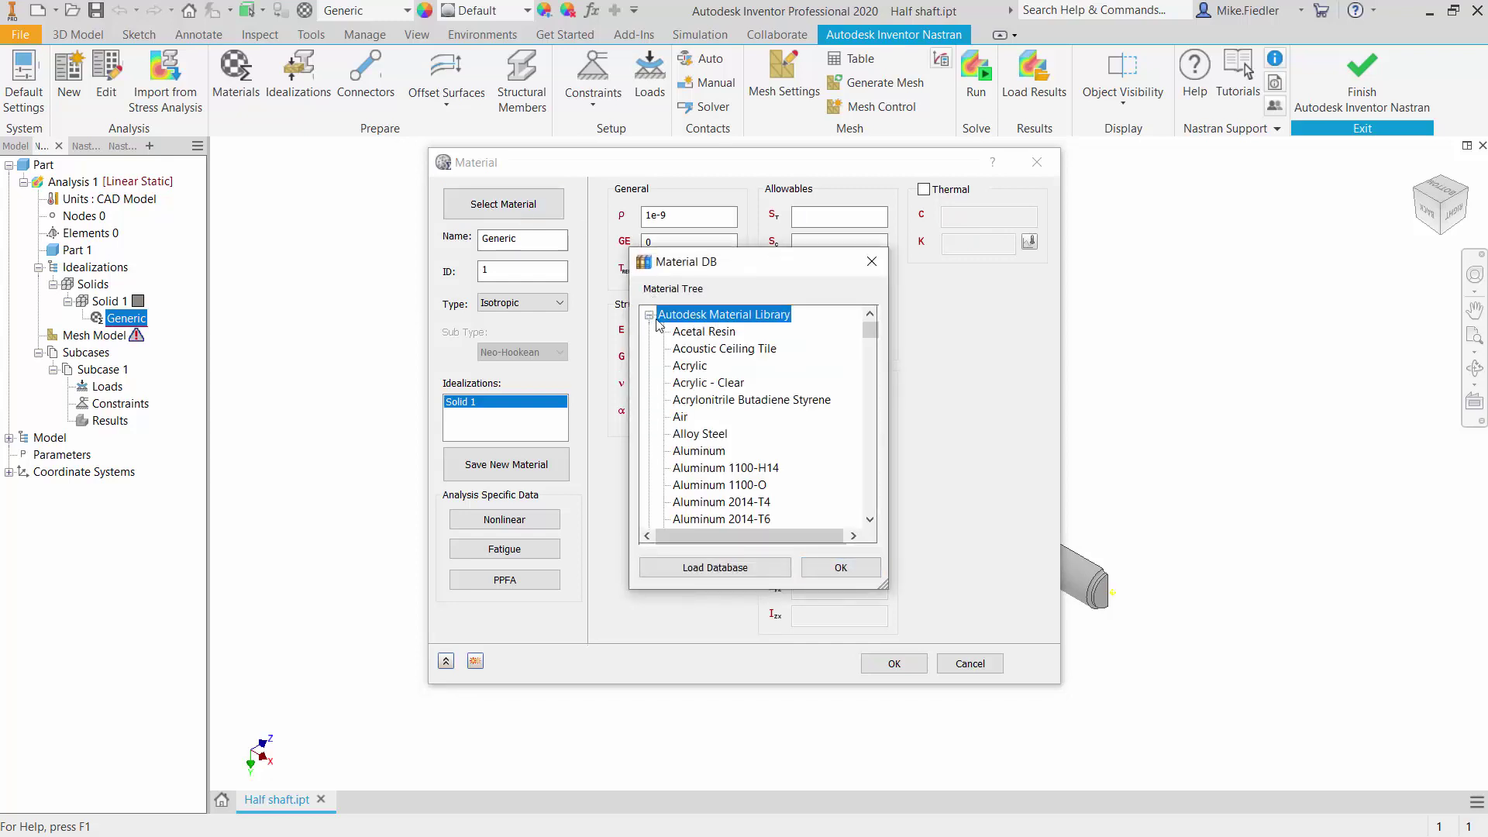
{"action": "left_click_drag", "start_coordinate": [871, 334], "coordinate": [859, 459]}
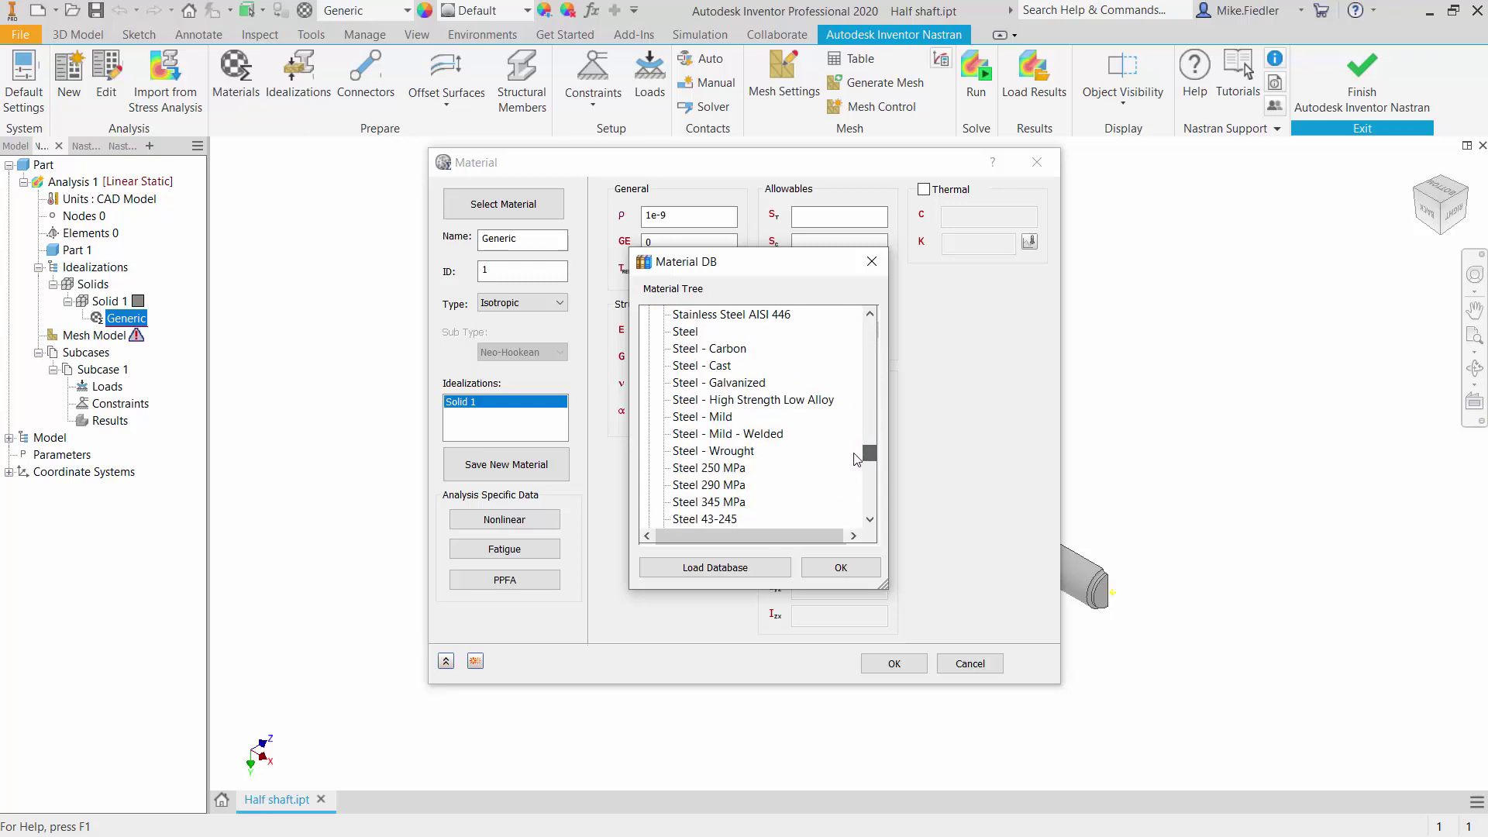
{"action": "left_click", "coordinate": [735, 418]}
{"action": "left_click", "coordinate": [840, 569]}
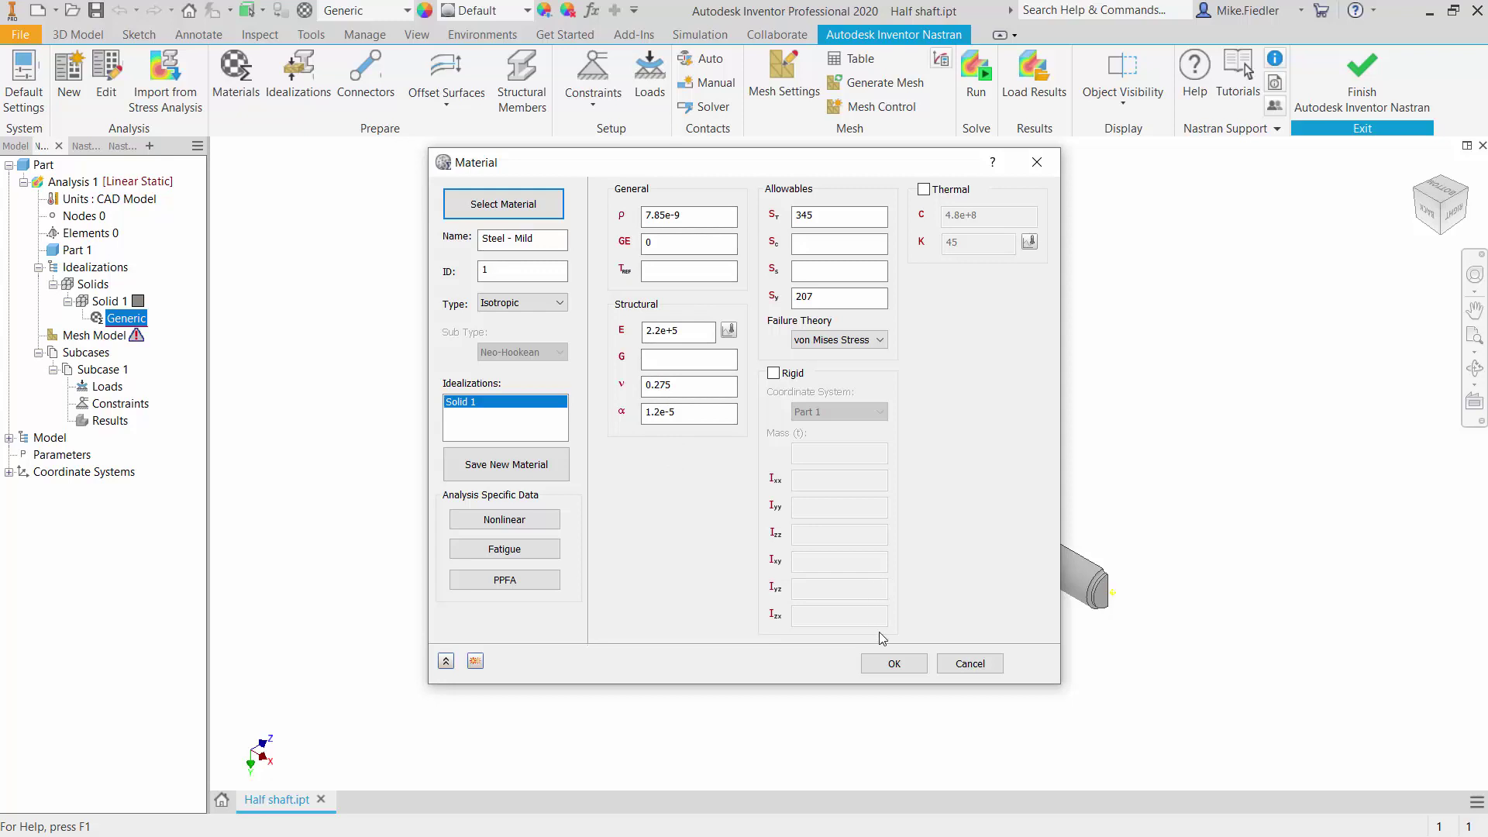
{"action": "left_click", "coordinate": [891, 663]}
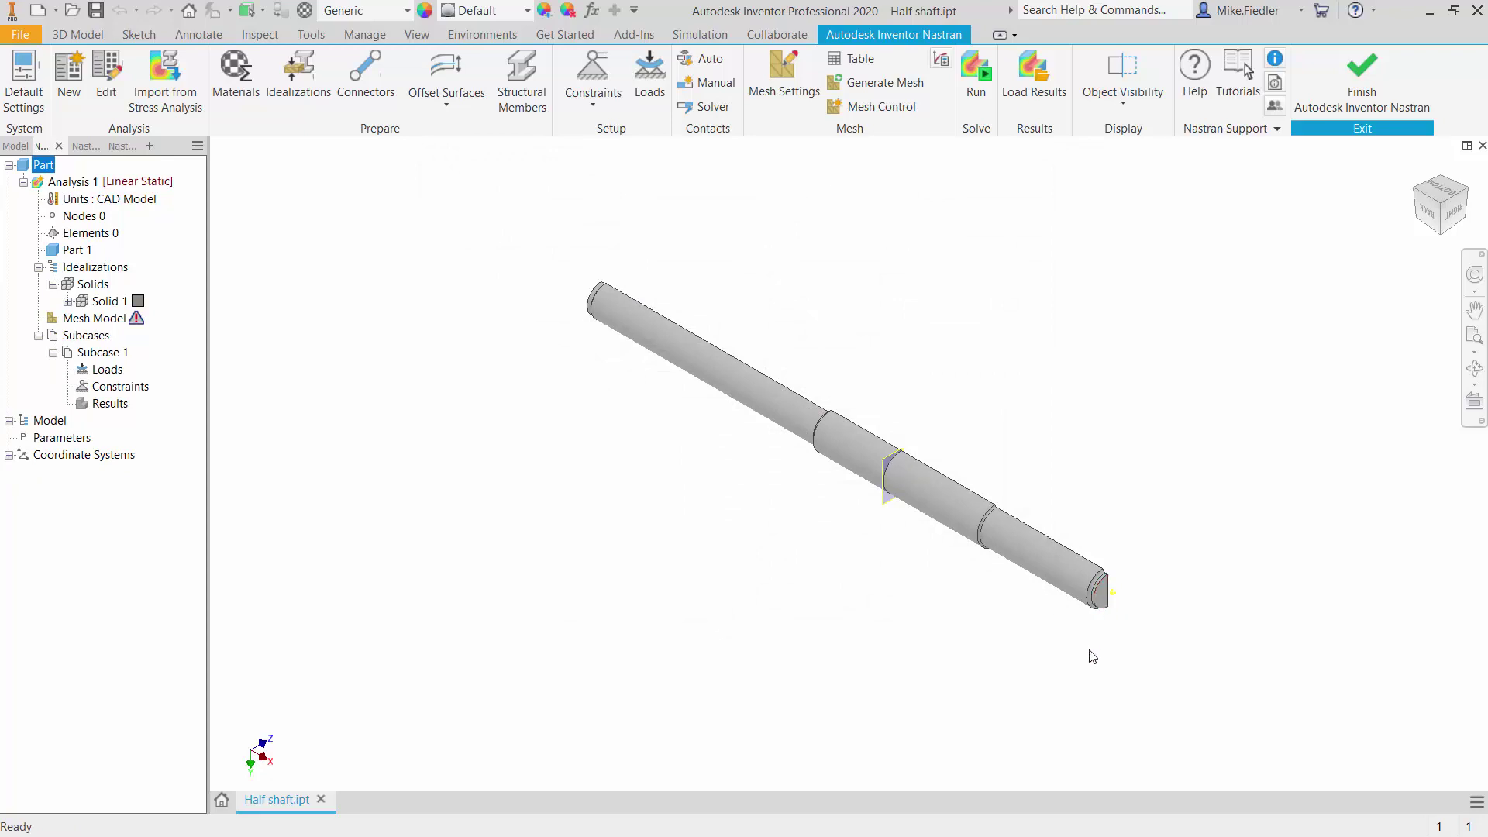
Step: Create a new connector of type Rigid Body for the shorter, stepped end of the shaft
{"action": "scroll", "coordinate": [1092, 657], "scroll_direction": "up", "scroll_amount": 3}
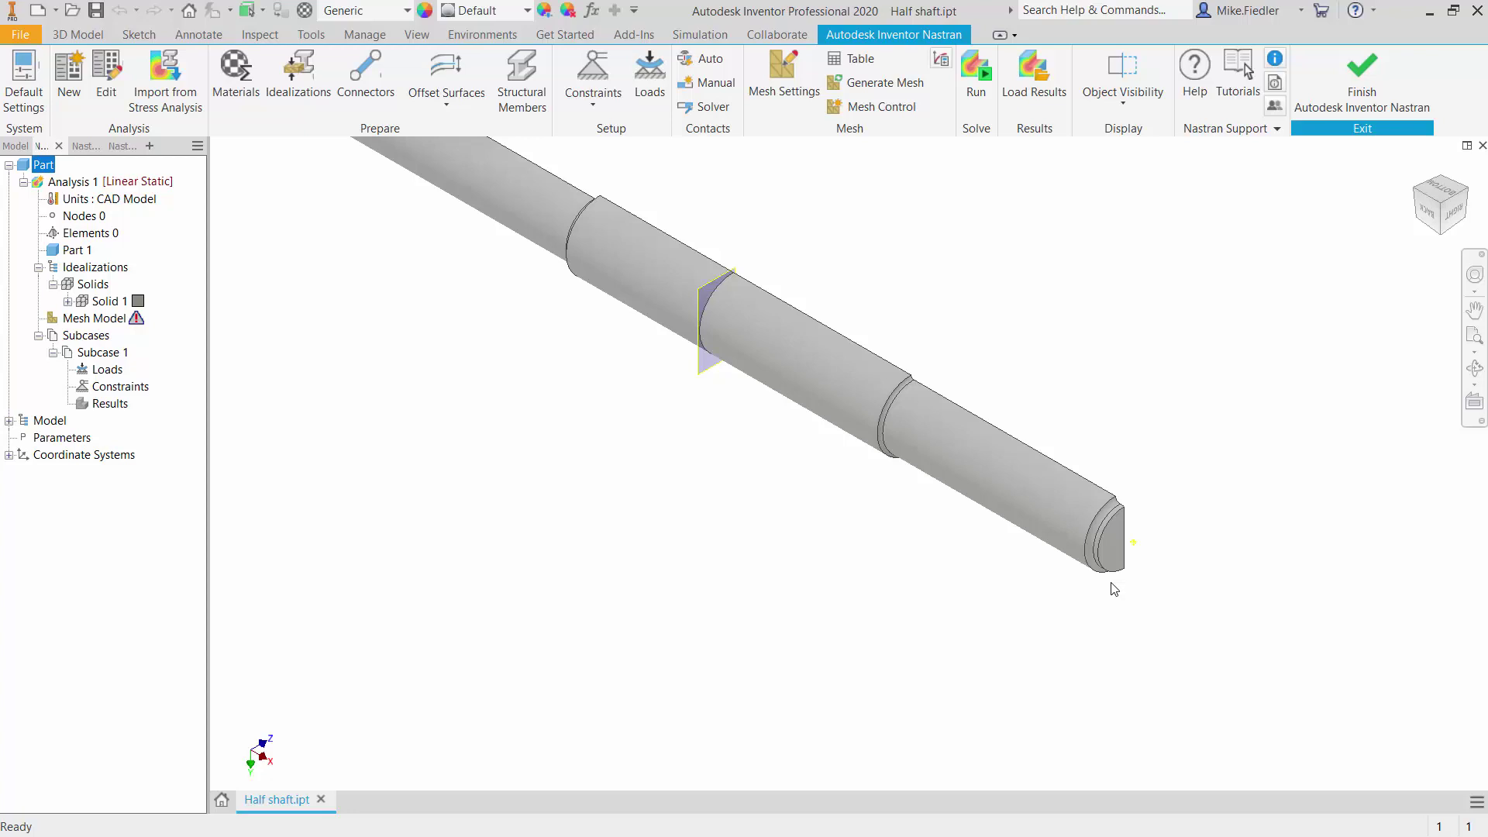
{"action": "left_click", "coordinate": [370, 90]}
{"action": "left_click_drag", "start_coordinate": [620, 172], "coordinate": [543, 198]}
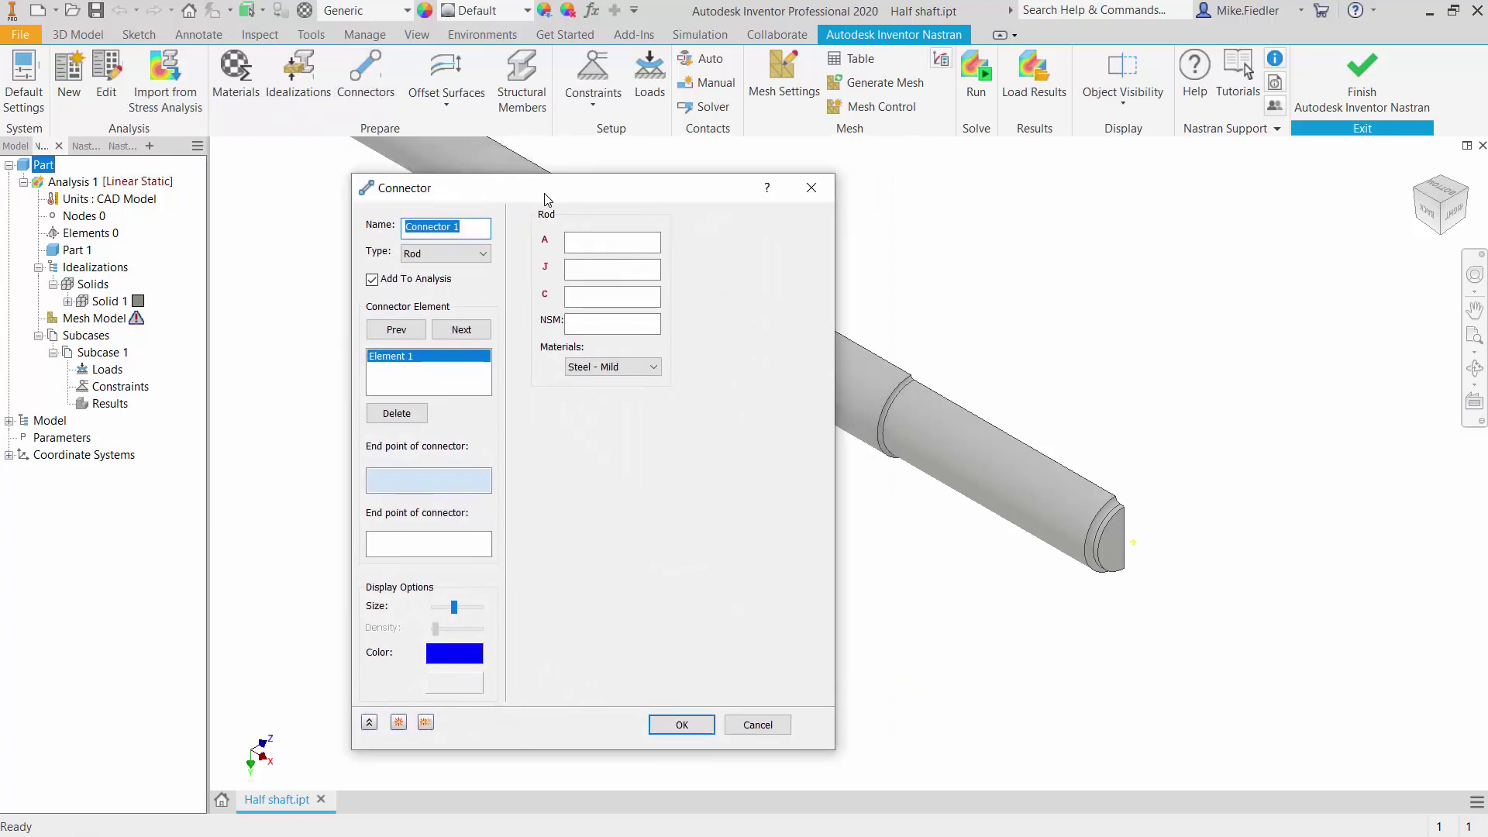
{"action": "scroll", "coordinate": [1133, 610], "scroll_direction": "up", "scroll_amount": 3}
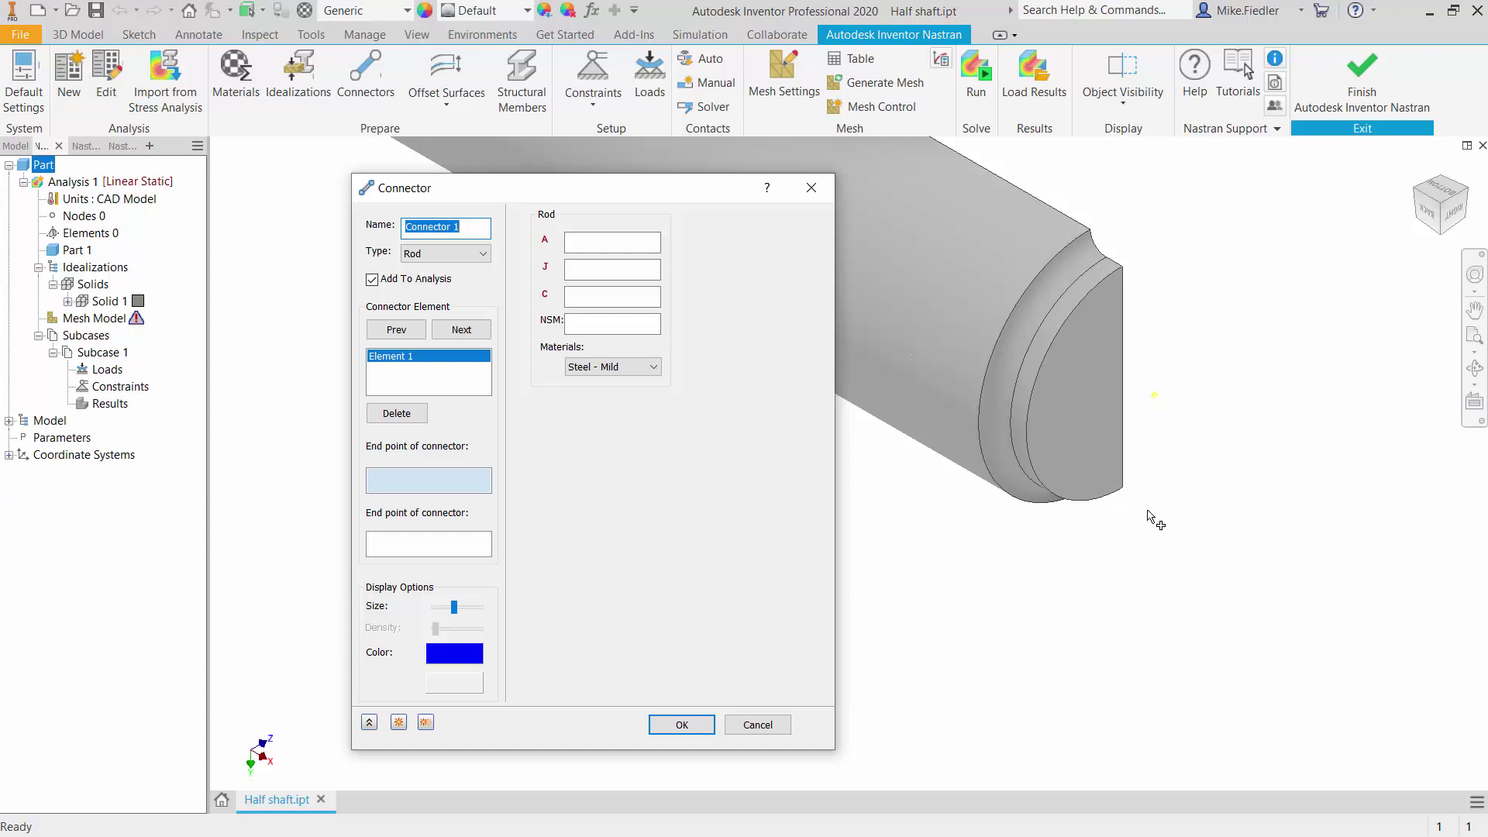
{"action": "left_click", "coordinate": [475, 255]}
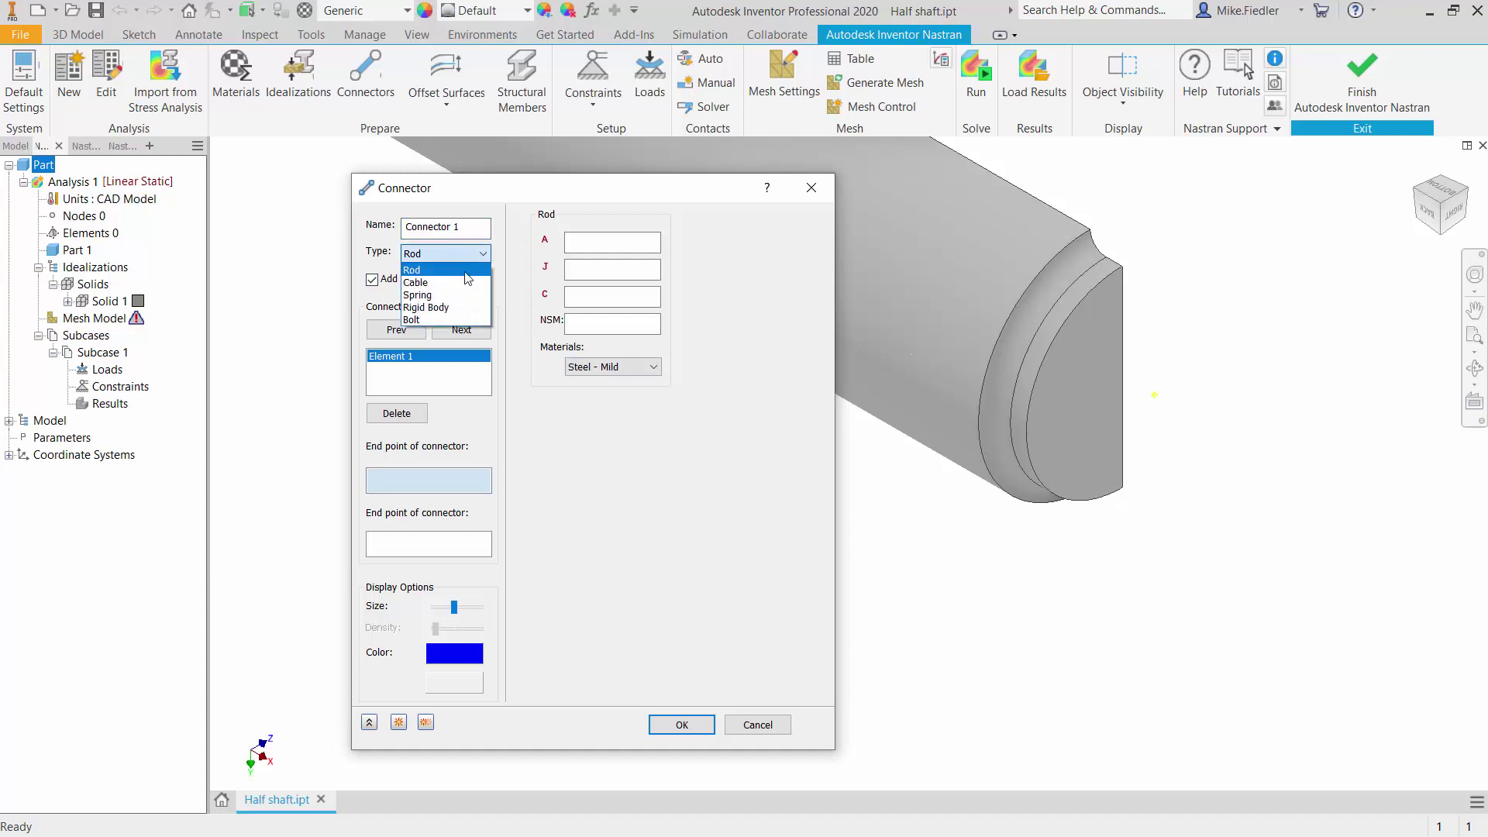
{"action": "left_click", "coordinate": [465, 312]}
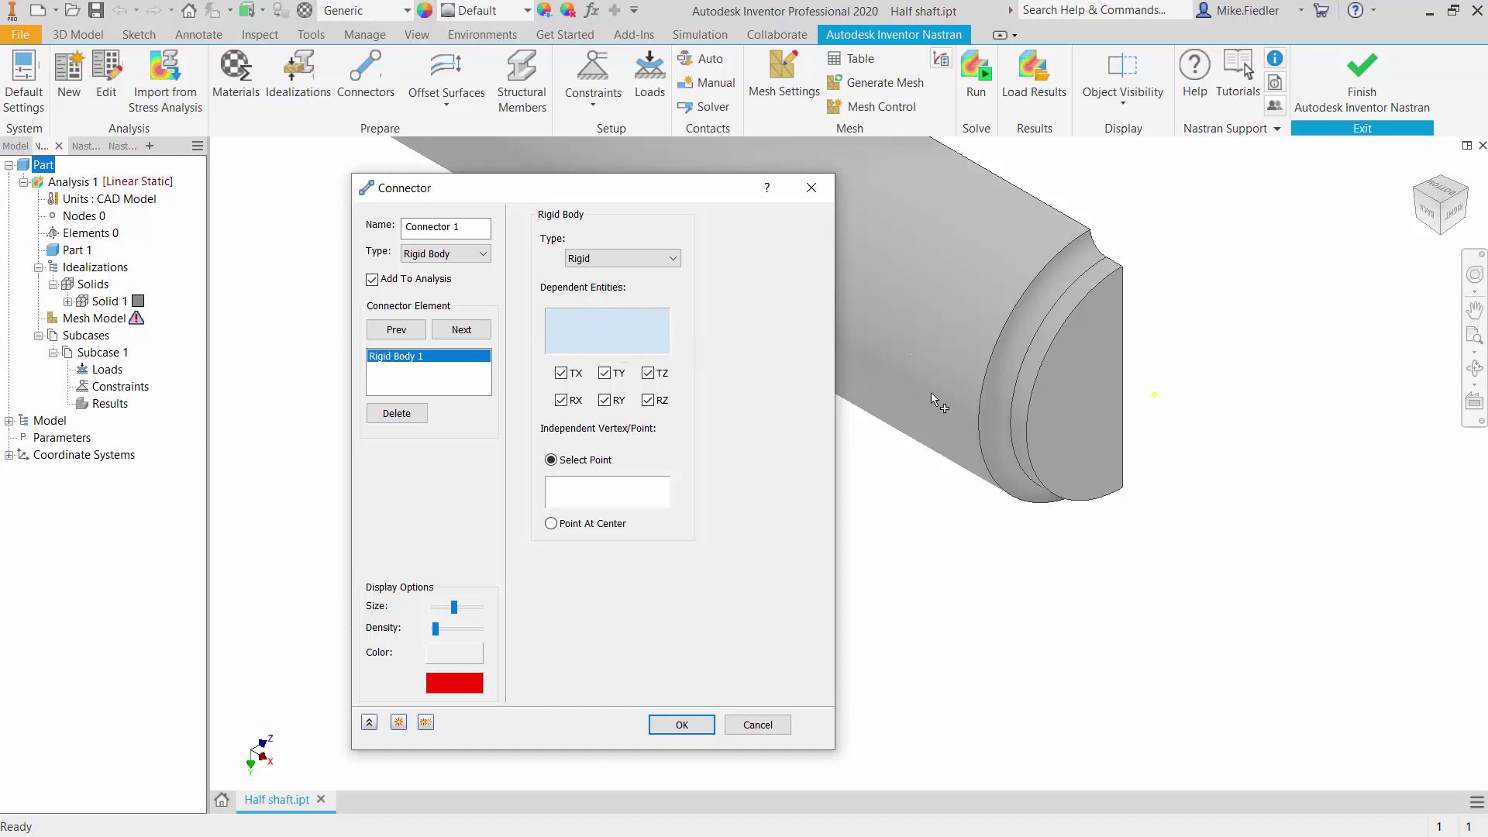
Step: Set the semicircular end face as the rigid body's dependent entity, and clear TZ, RX, RY and RZ to leave TX and TY
{"action": "left_click", "coordinate": [1080, 444]}
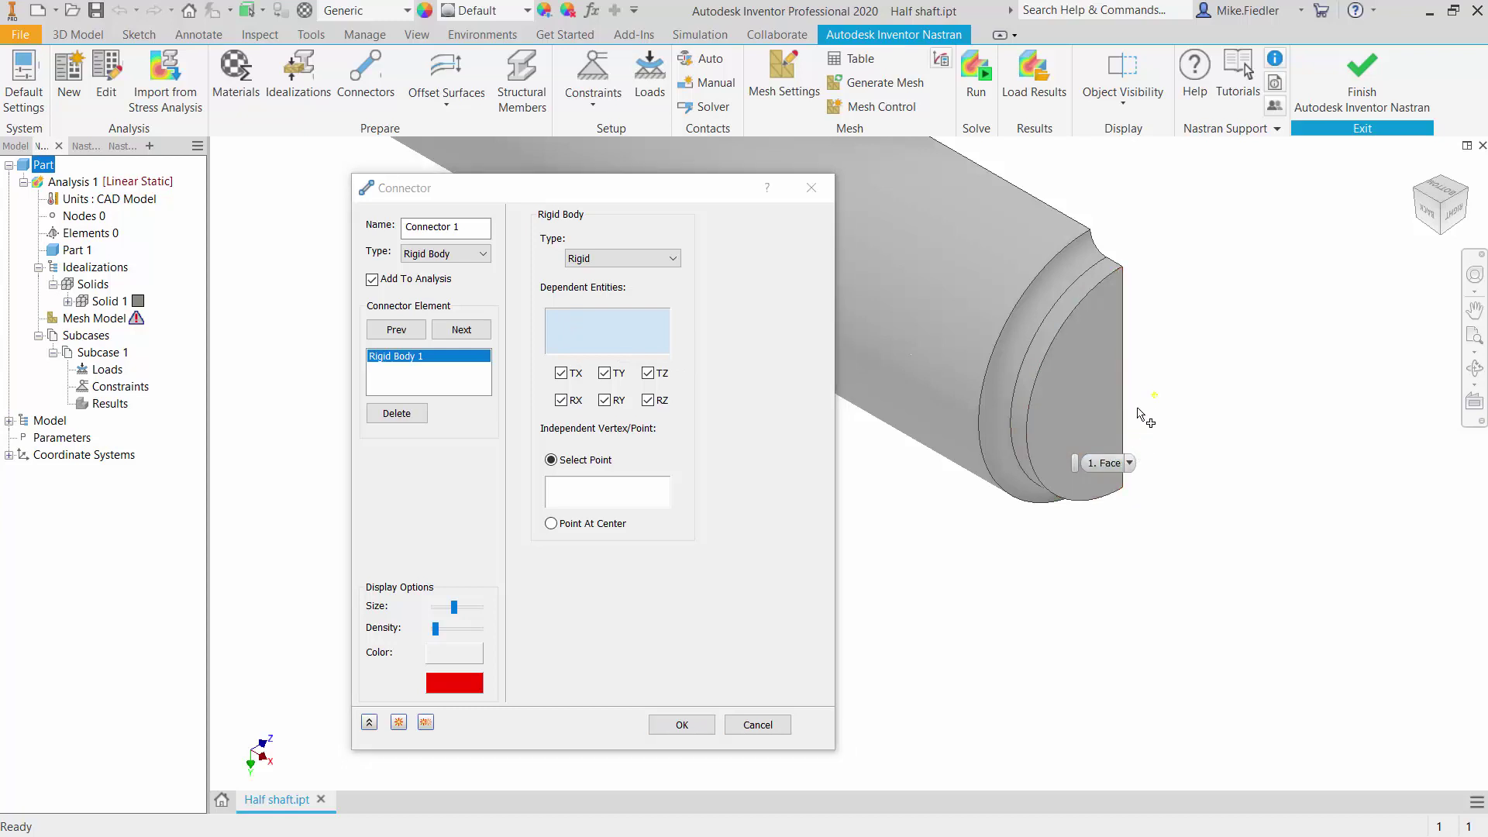
{"action": "left_click", "coordinate": [1083, 369]}
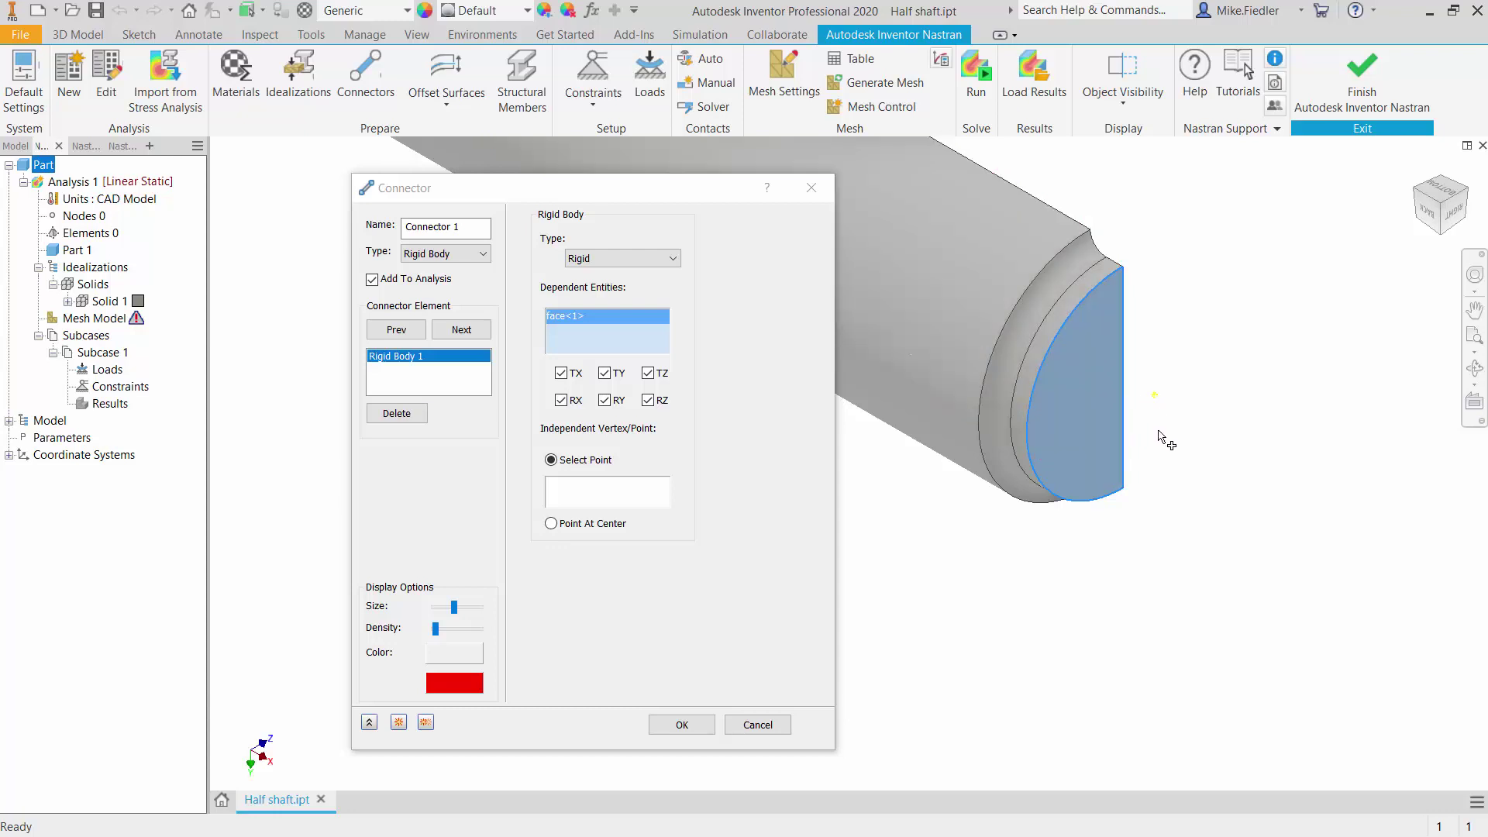
{"action": "left_click", "coordinate": [661, 376]}
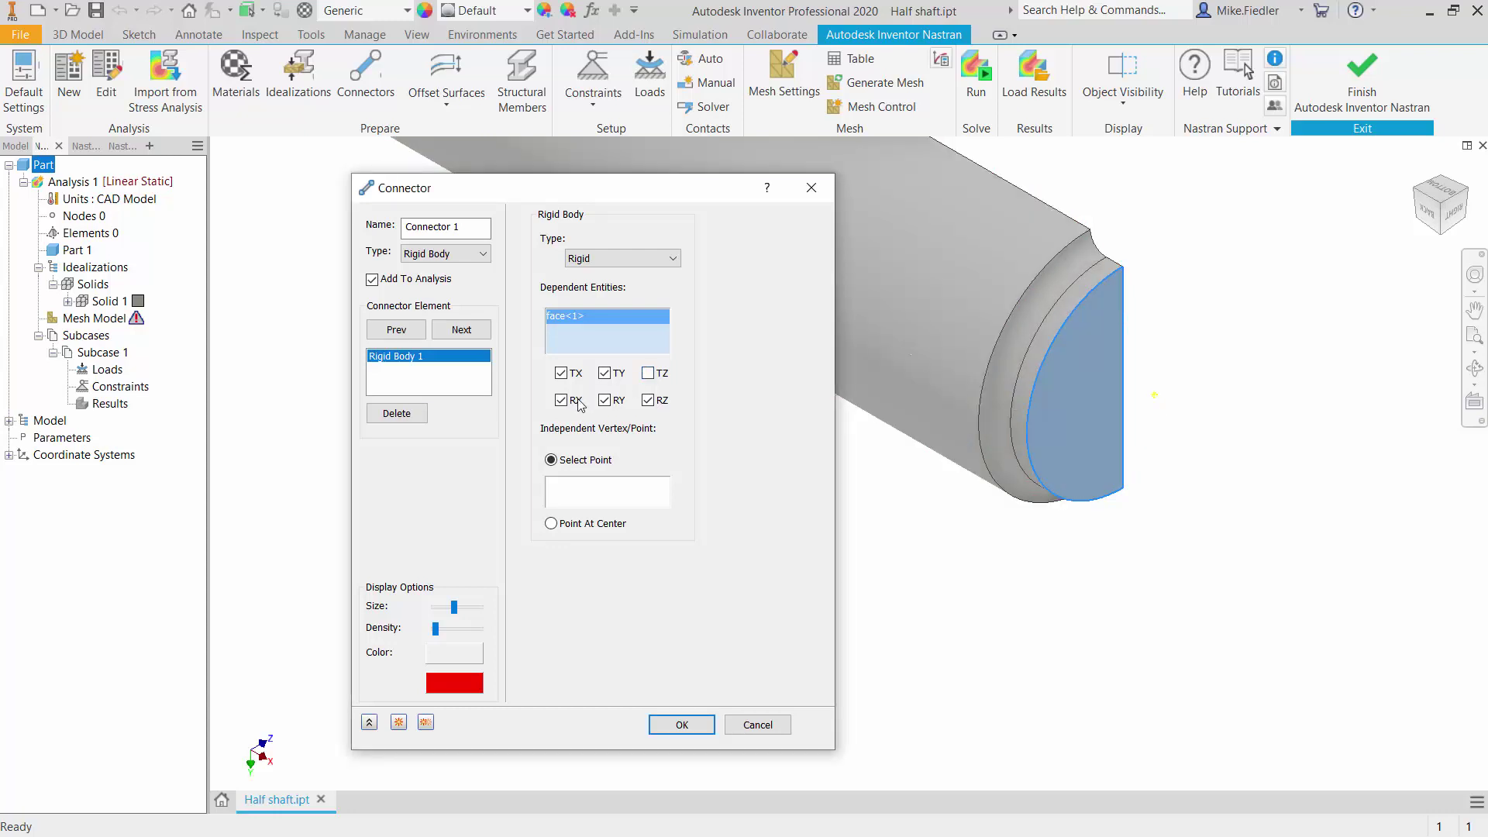
{"action": "left_click", "coordinate": [576, 402]}
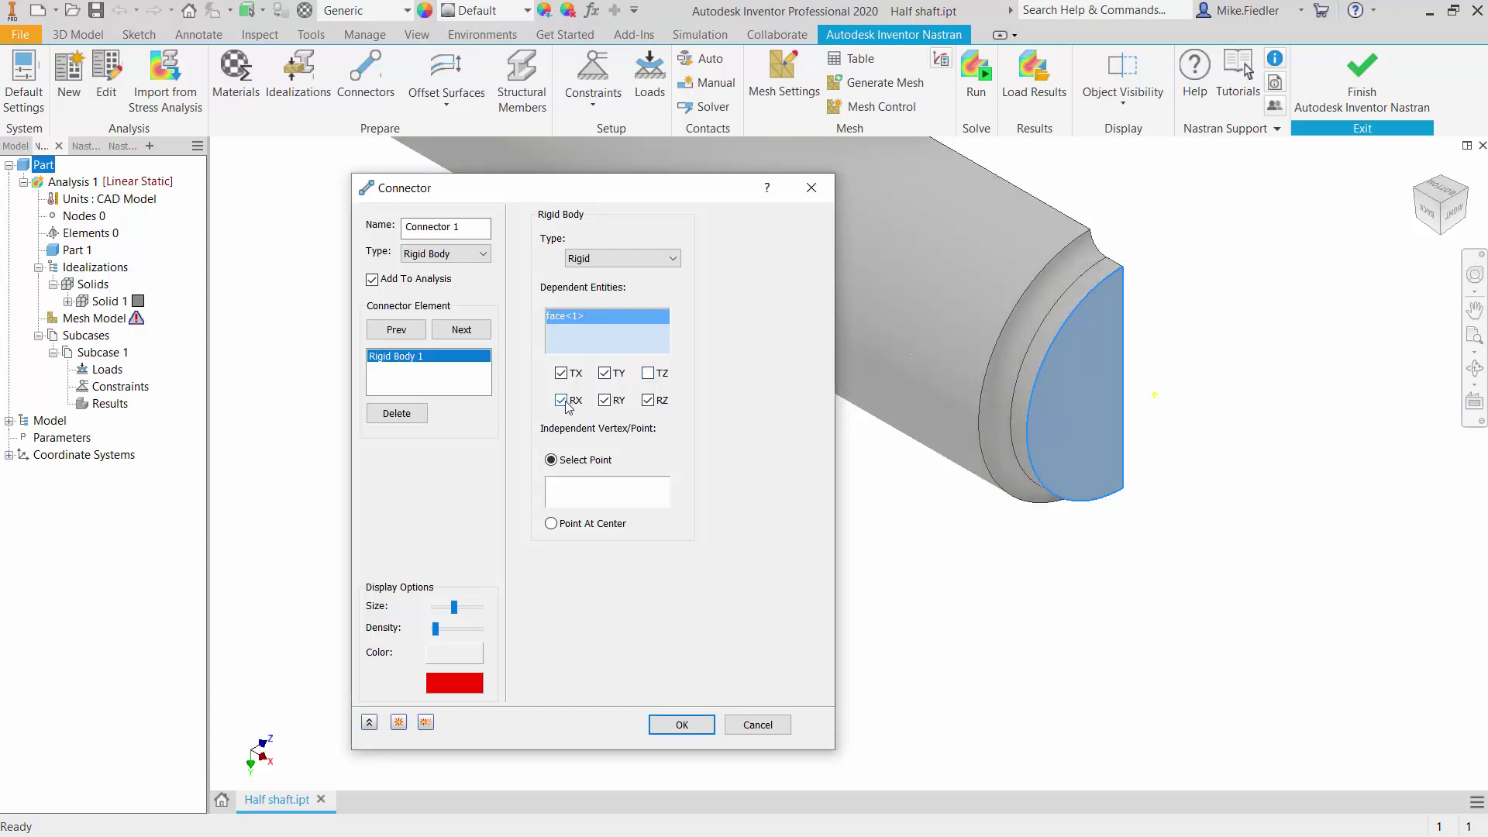
{"action": "left_click", "coordinate": [605, 400]}
{"action": "left_click", "coordinate": [663, 401]}
Step: Assign the work point beside the end face as the independent point of Connector 1 and accept the connector
{"action": "left_click", "coordinate": [618, 497]}
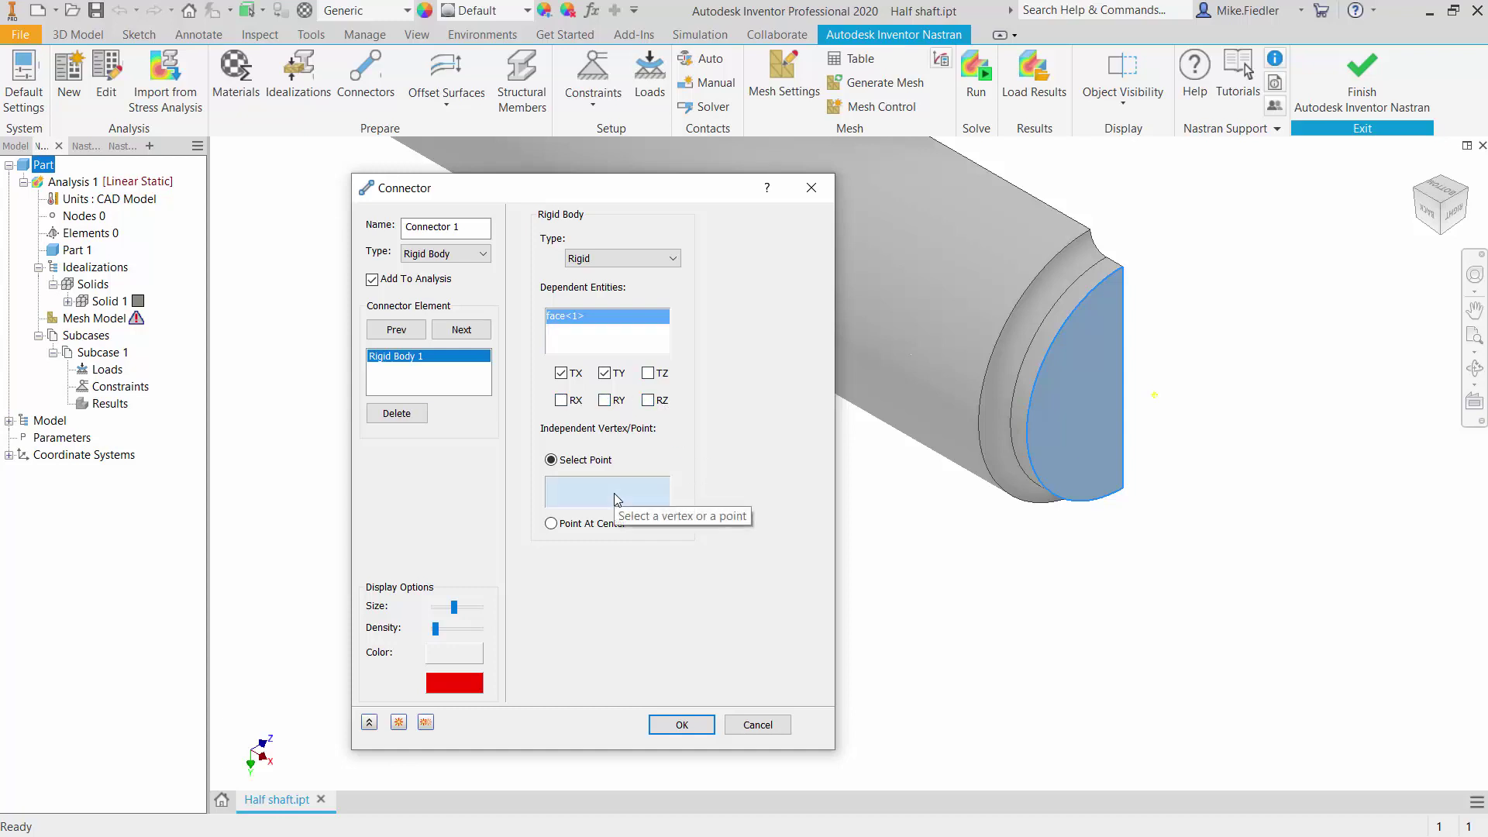
{"action": "left_click", "coordinate": [1155, 397]}
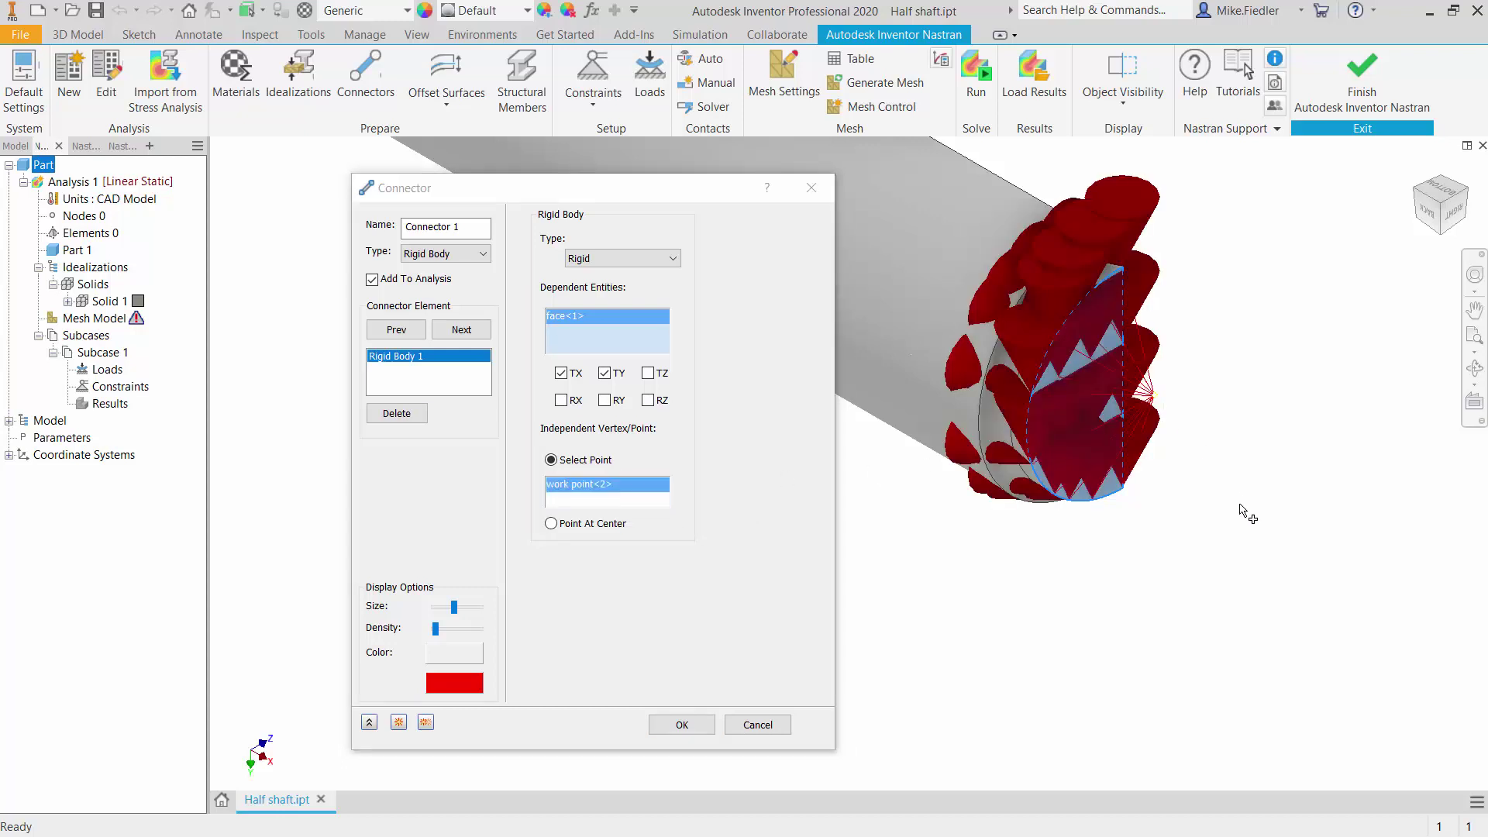
{"action": "scroll", "coordinate": [1166, 396], "scroll_direction": "down", "scroll_amount": 3}
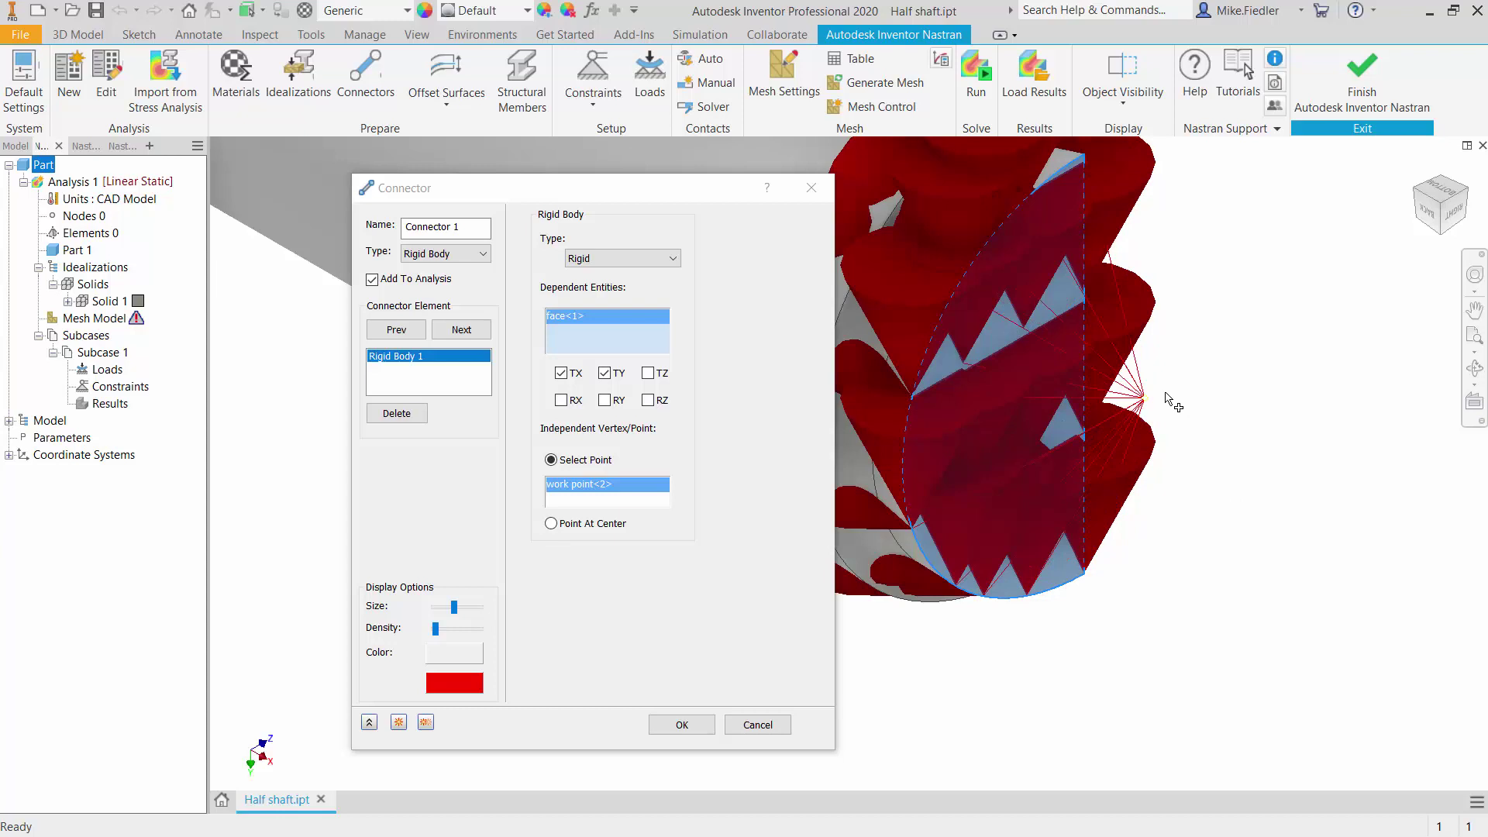
{"action": "scroll", "coordinate": [1171, 399], "scroll_direction": "down", "scroll_amount": 2}
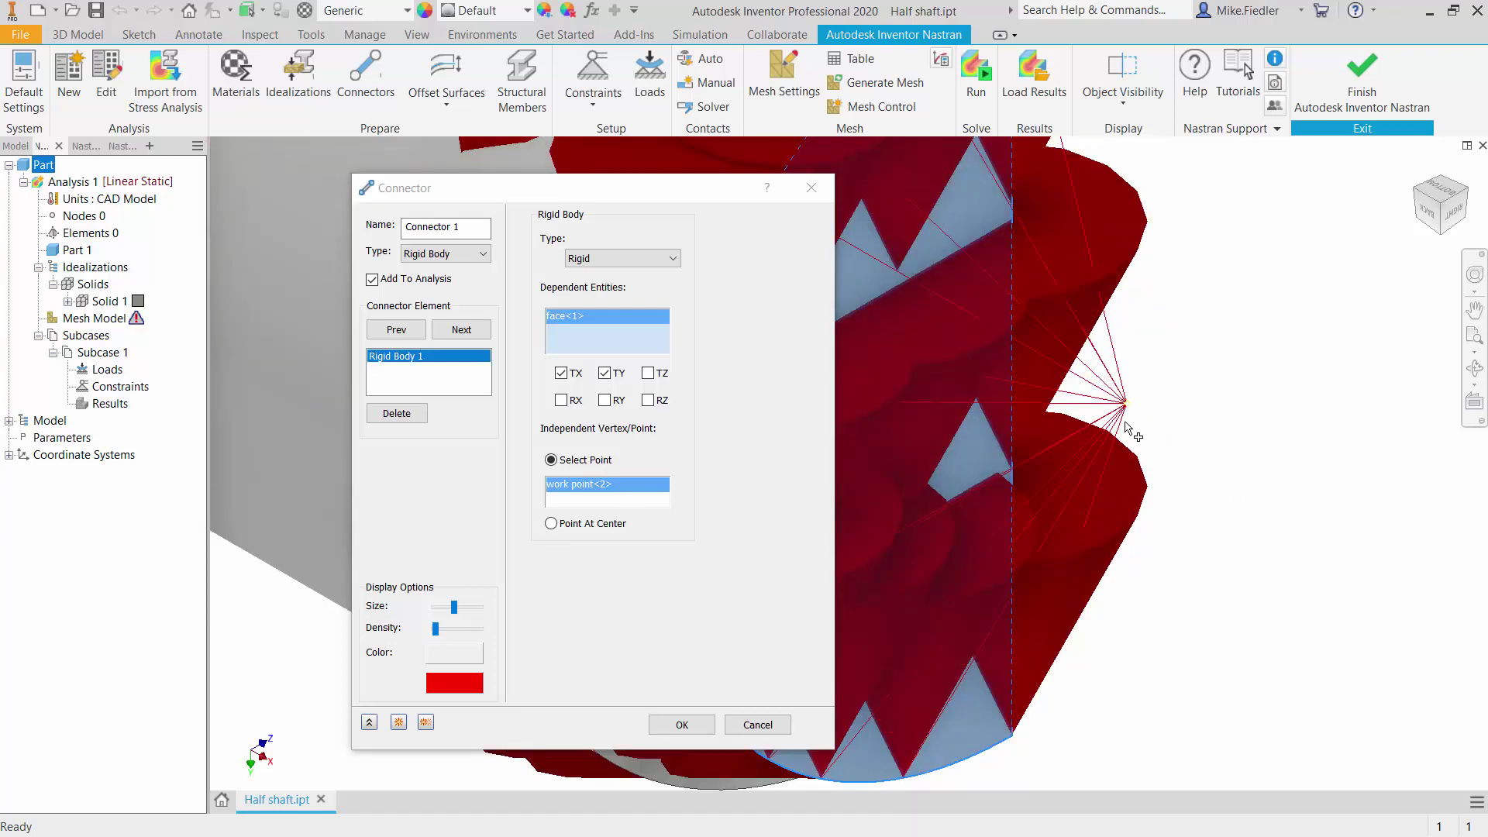
{"action": "scroll", "coordinate": [1130, 414], "scroll_direction": "up", "scroll_amount": 1}
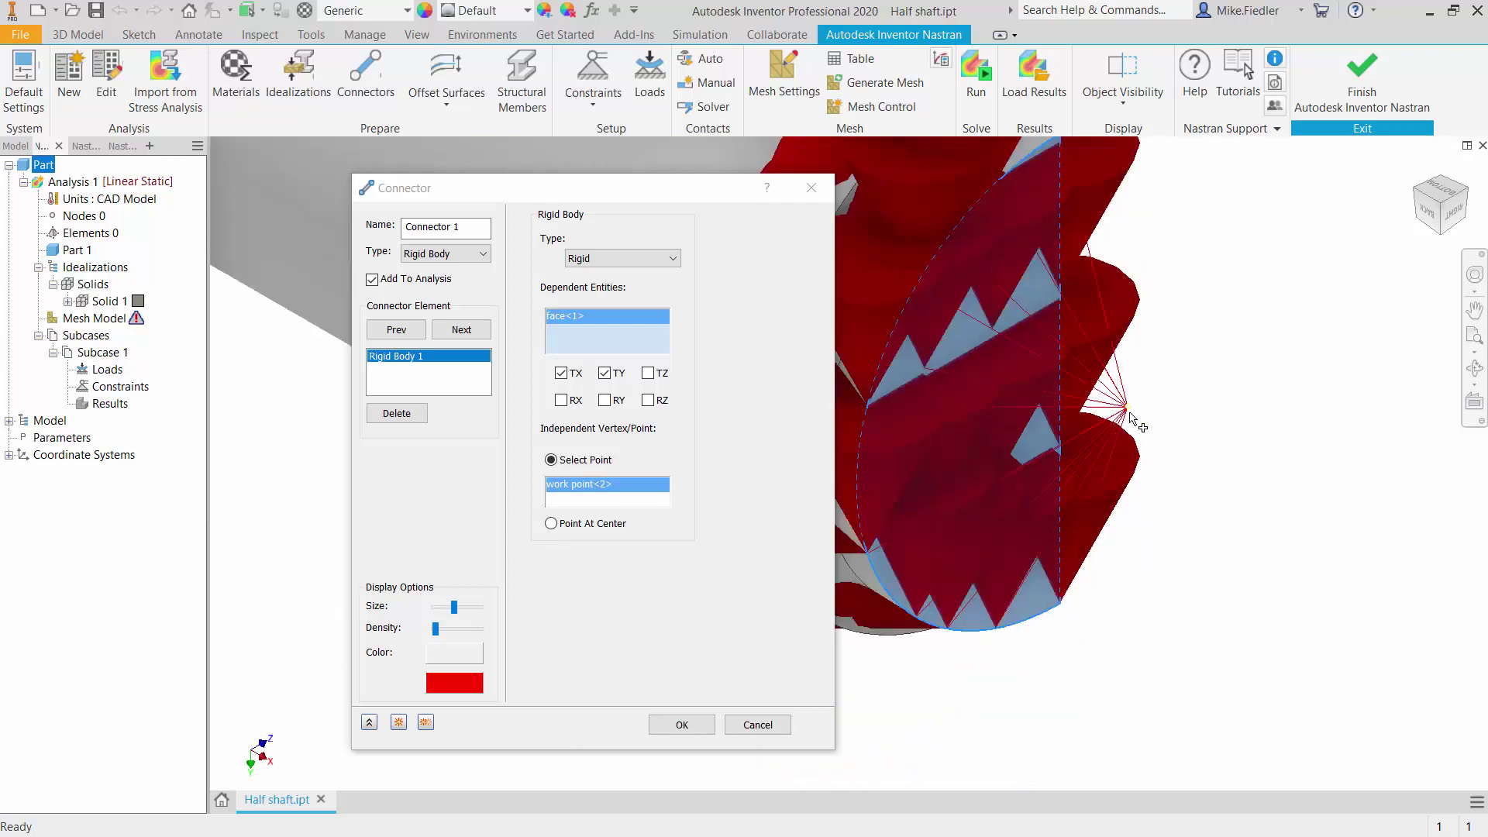
{"action": "scroll", "coordinate": [1130, 417], "scroll_direction": "up", "scroll_amount": 2}
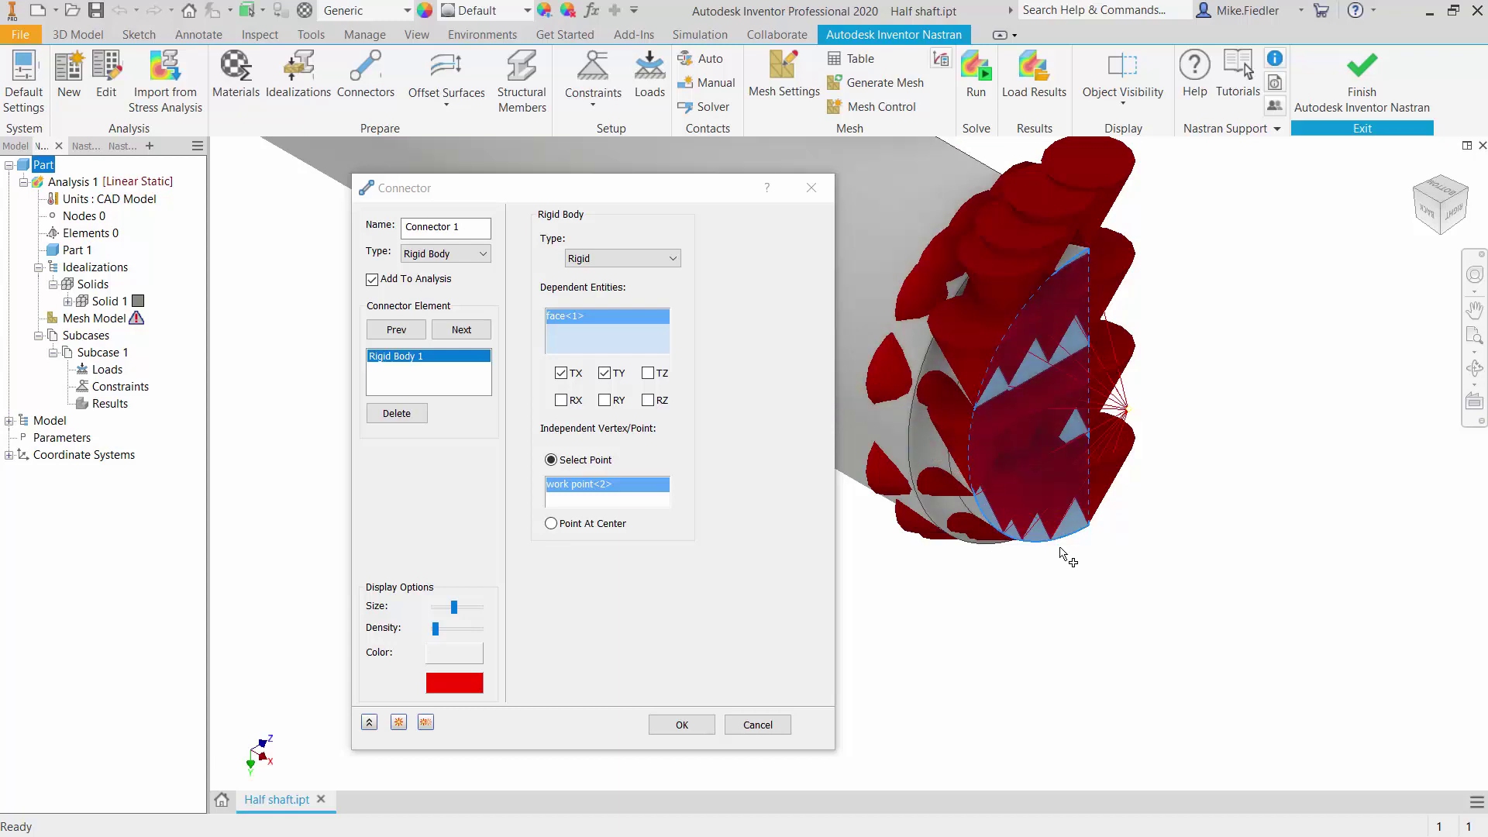
{"action": "scroll", "coordinate": [1094, 534], "scroll_direction": "down", "scroll_amount": 2}
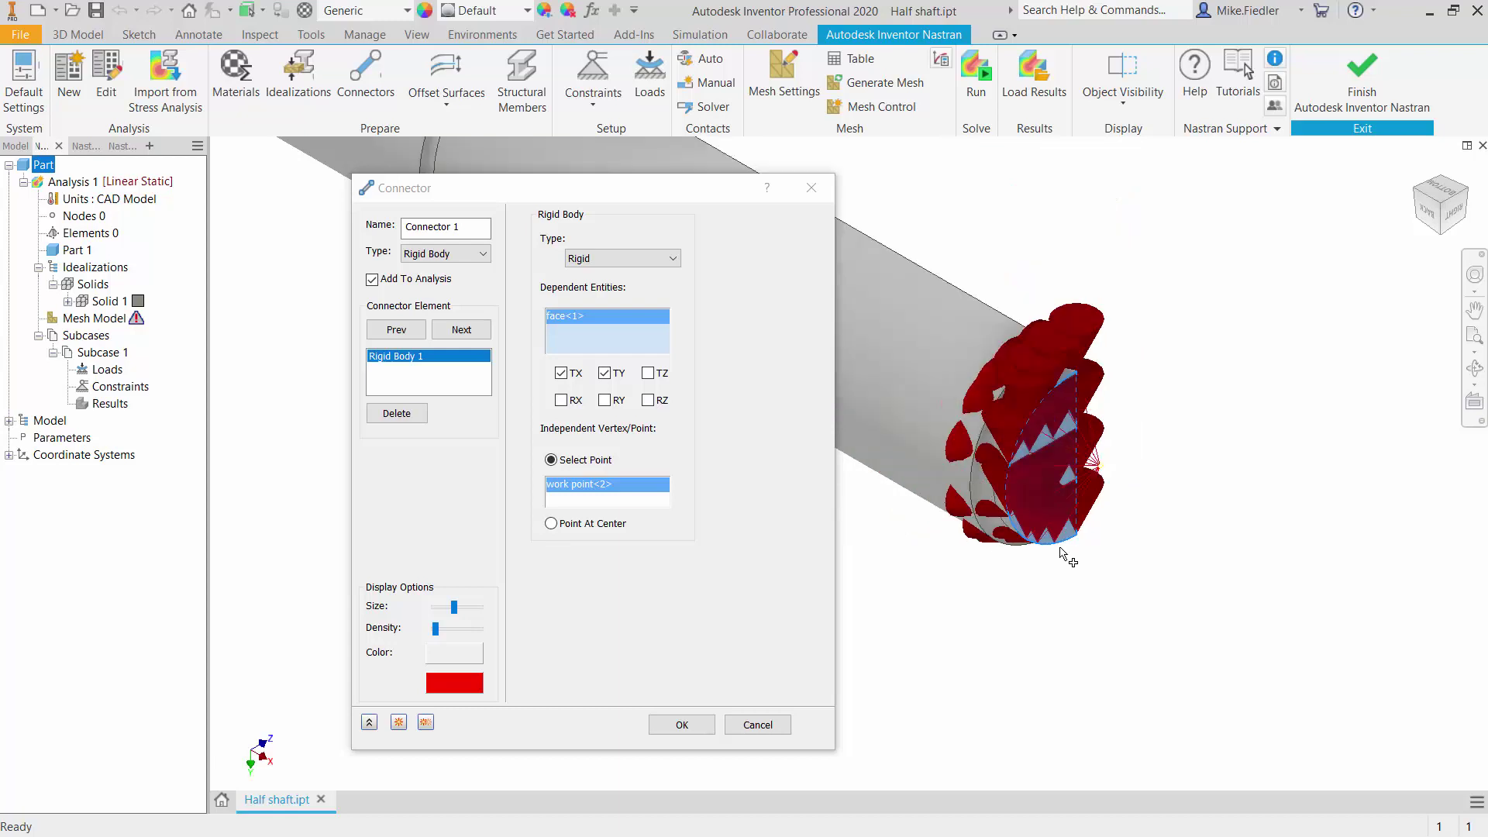
{"action": "left_click", "coordinate": [680, 726]}
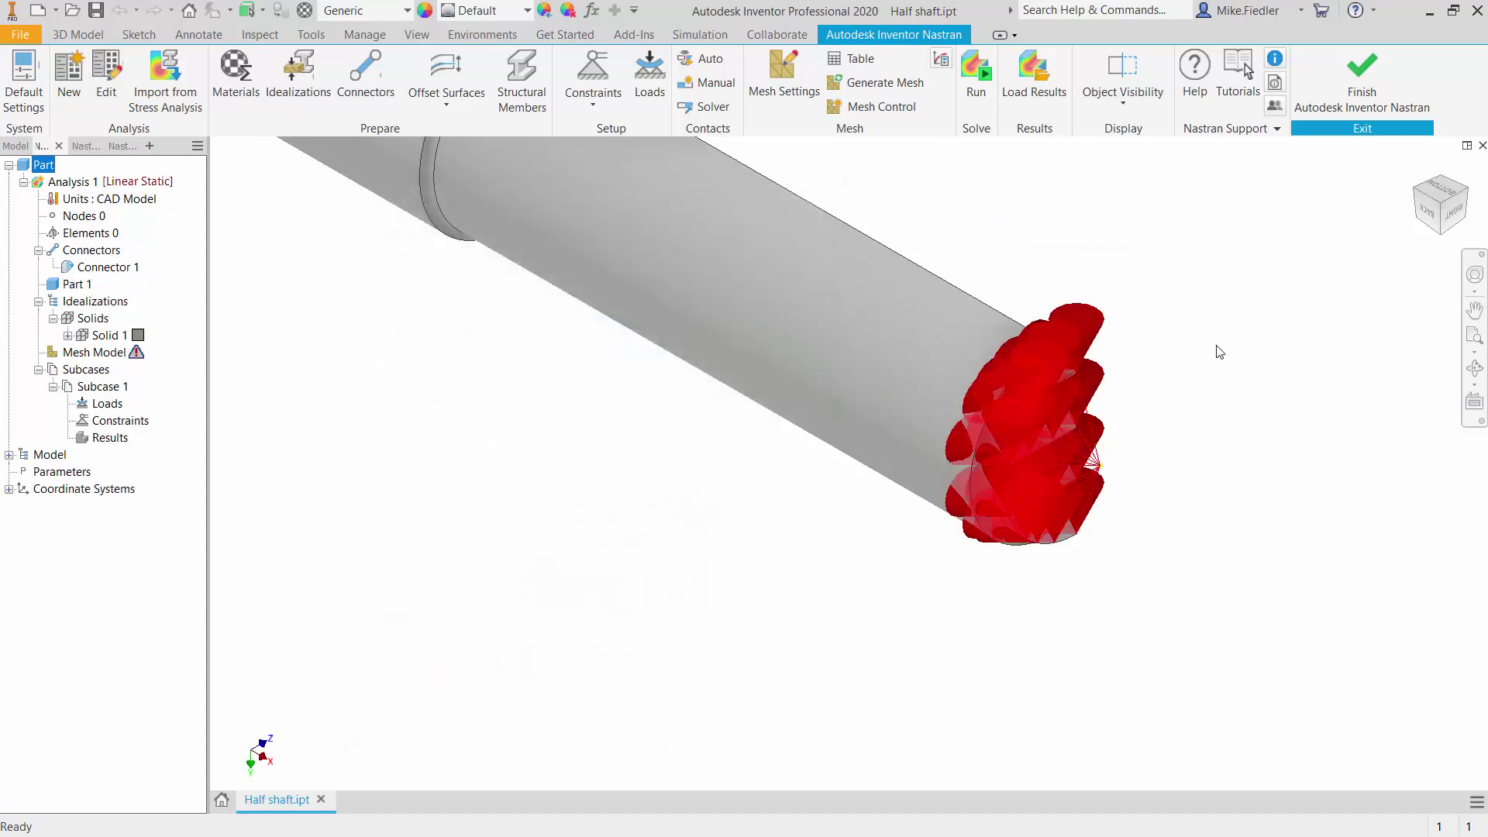
Step: Turn to the opposite end of the half shaft and create a second connector of type Rigid Body
{"action": "left_click", "coordinate": [1432, 196]}
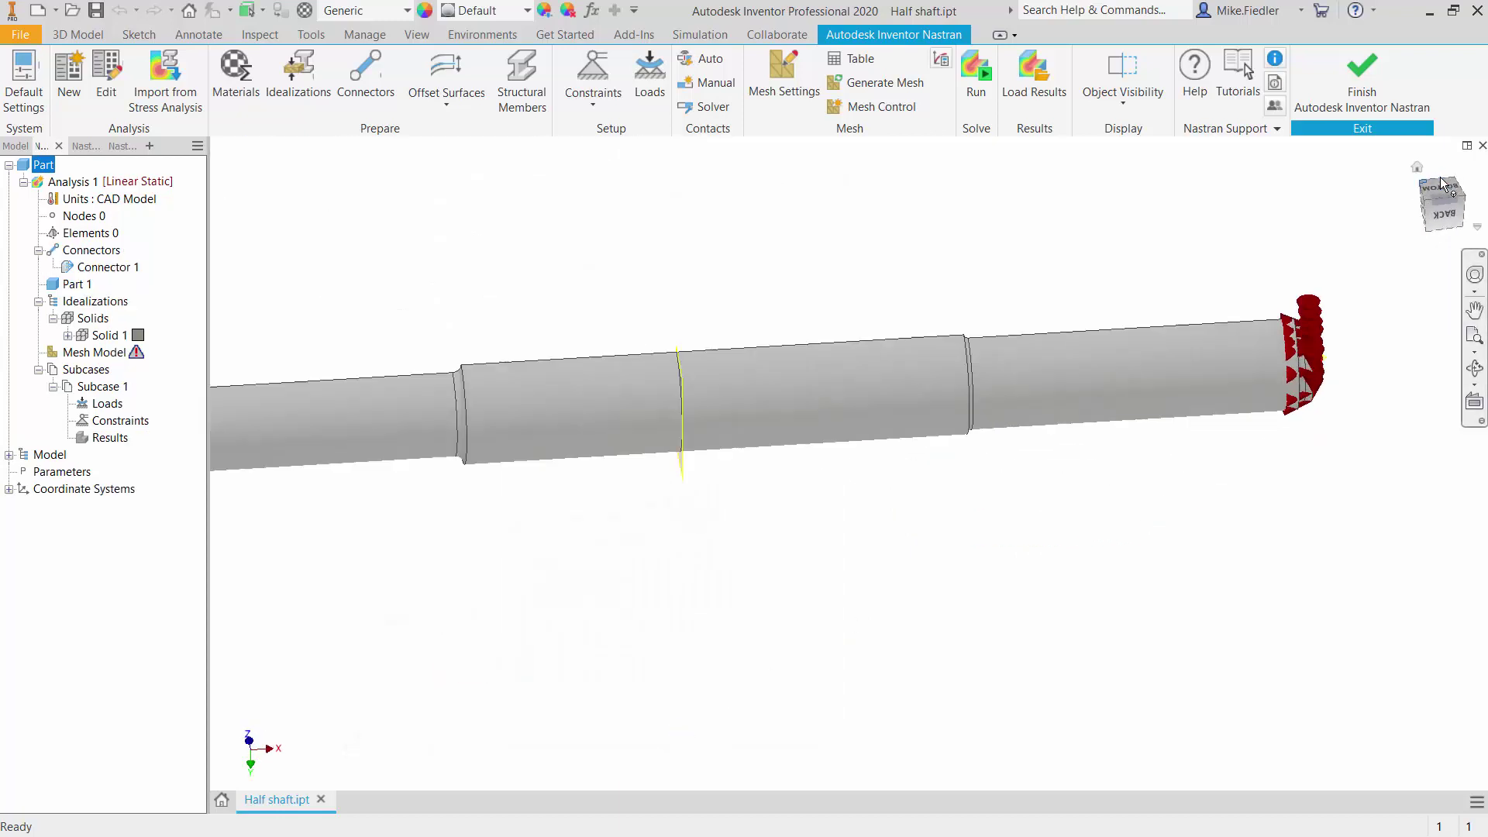
{"action": "scroll", "coordinate": [1069, 664], "scroll_direction": "down", "scroll_amount": 5}
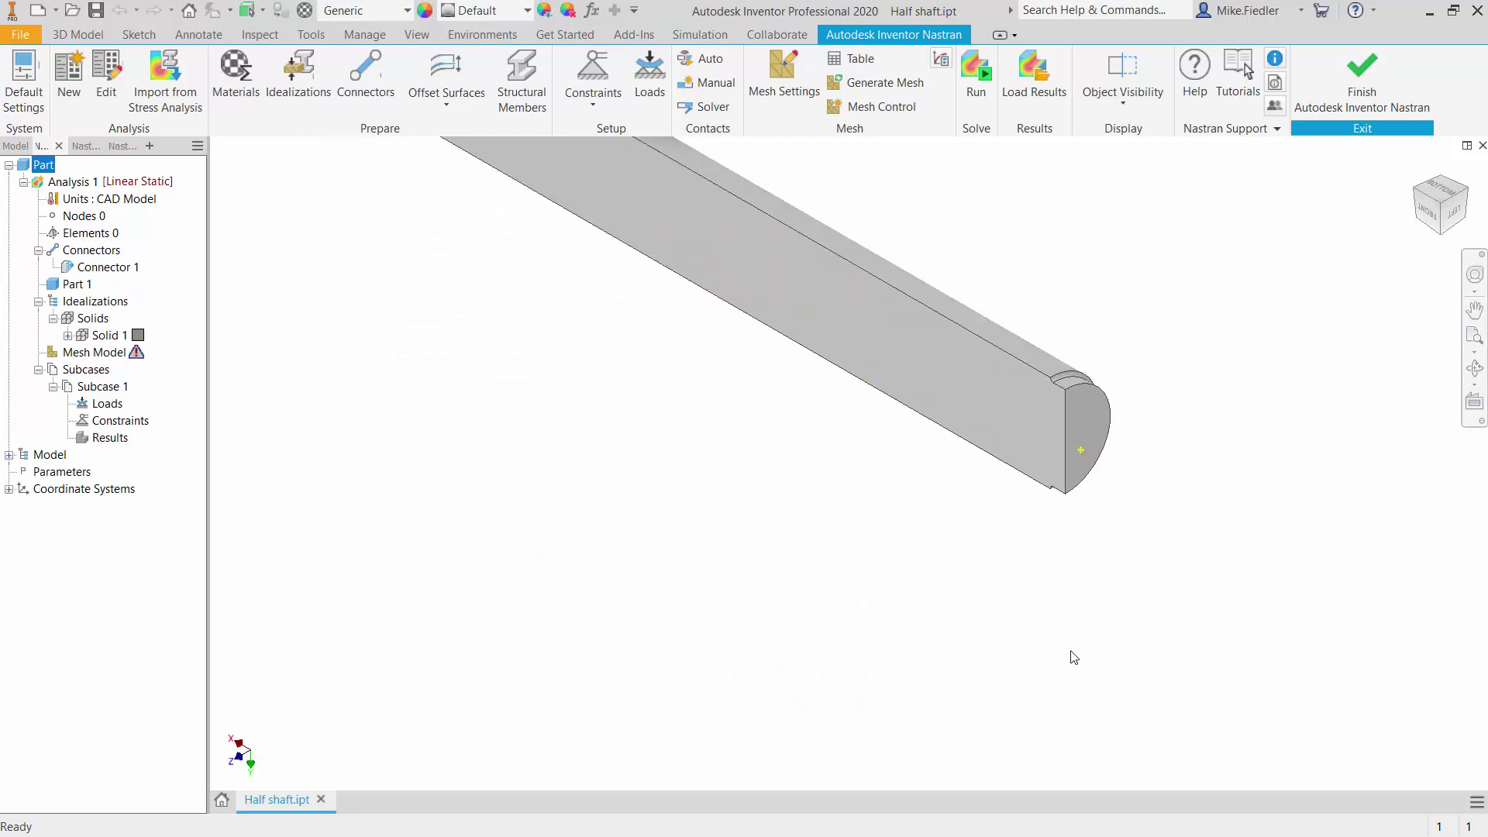
{"action": "scroll", "coordinate": [1094, 408], "scroll_direction": "down", "scroll_amount": 2}
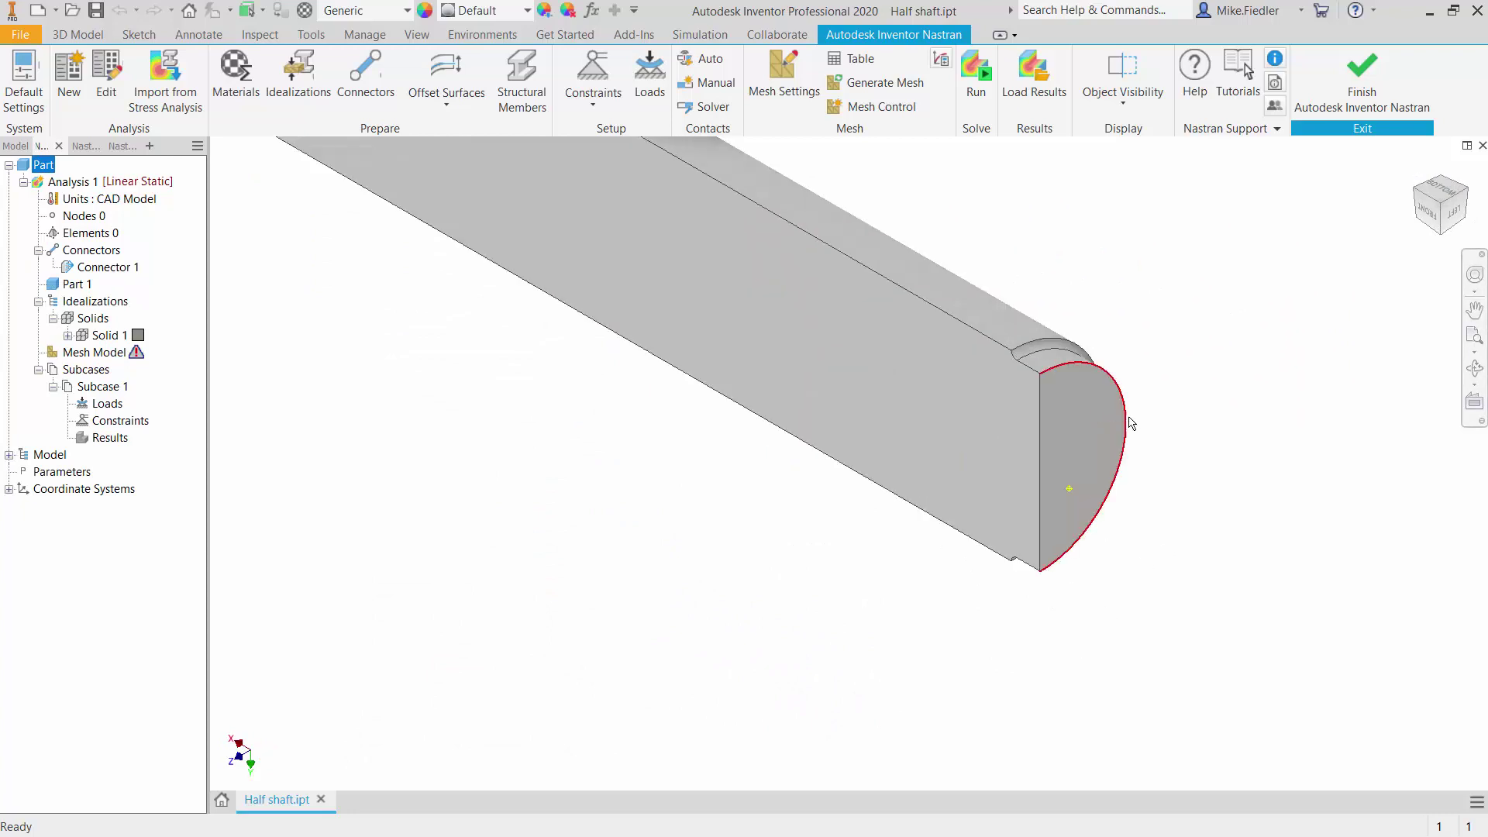
{"action": "left_click", "coordinate": [362, 85]}
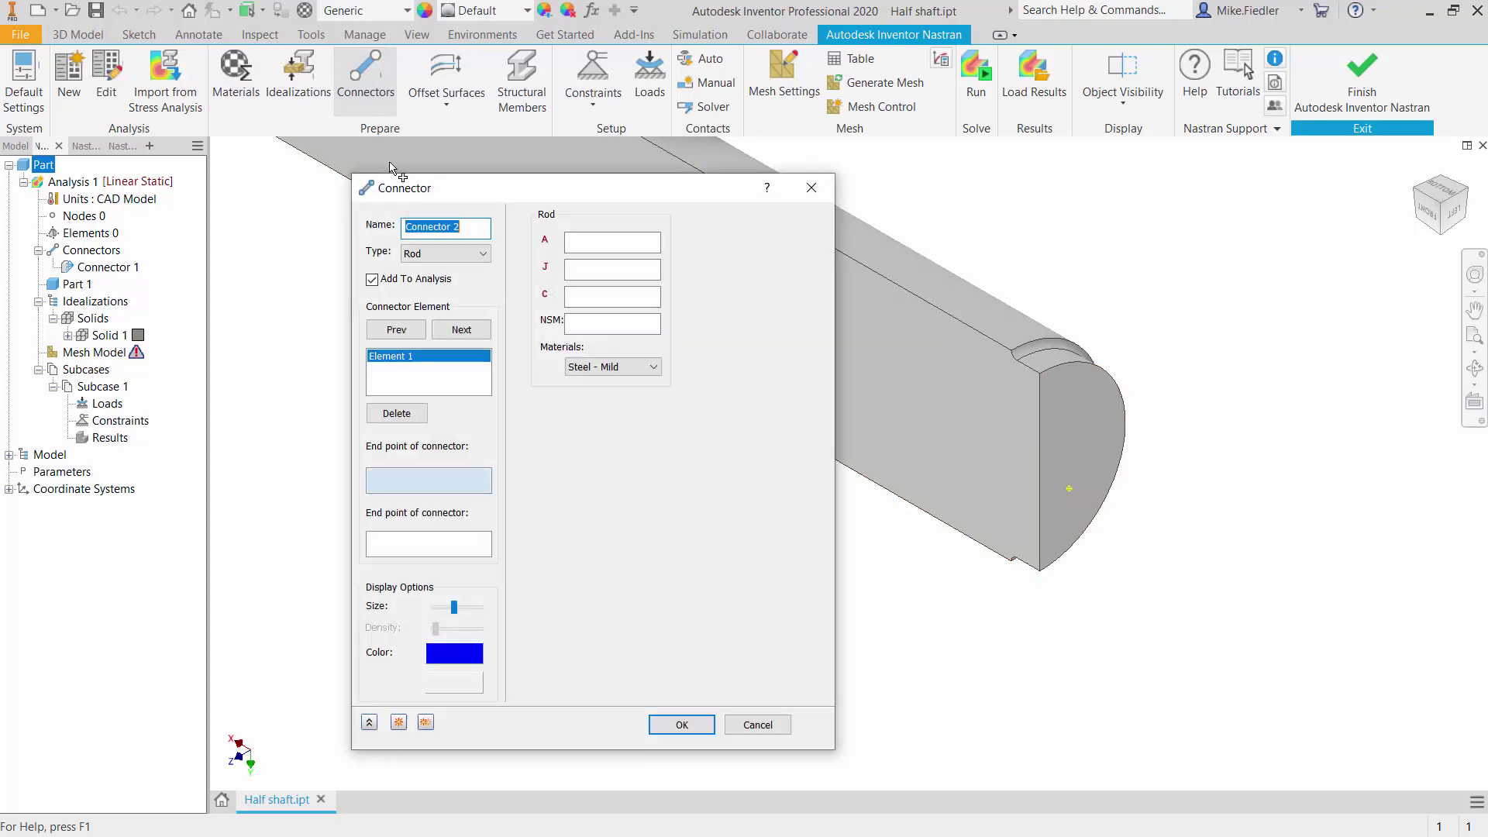
{"action": "left_click", "coordinate": [464, 254]}
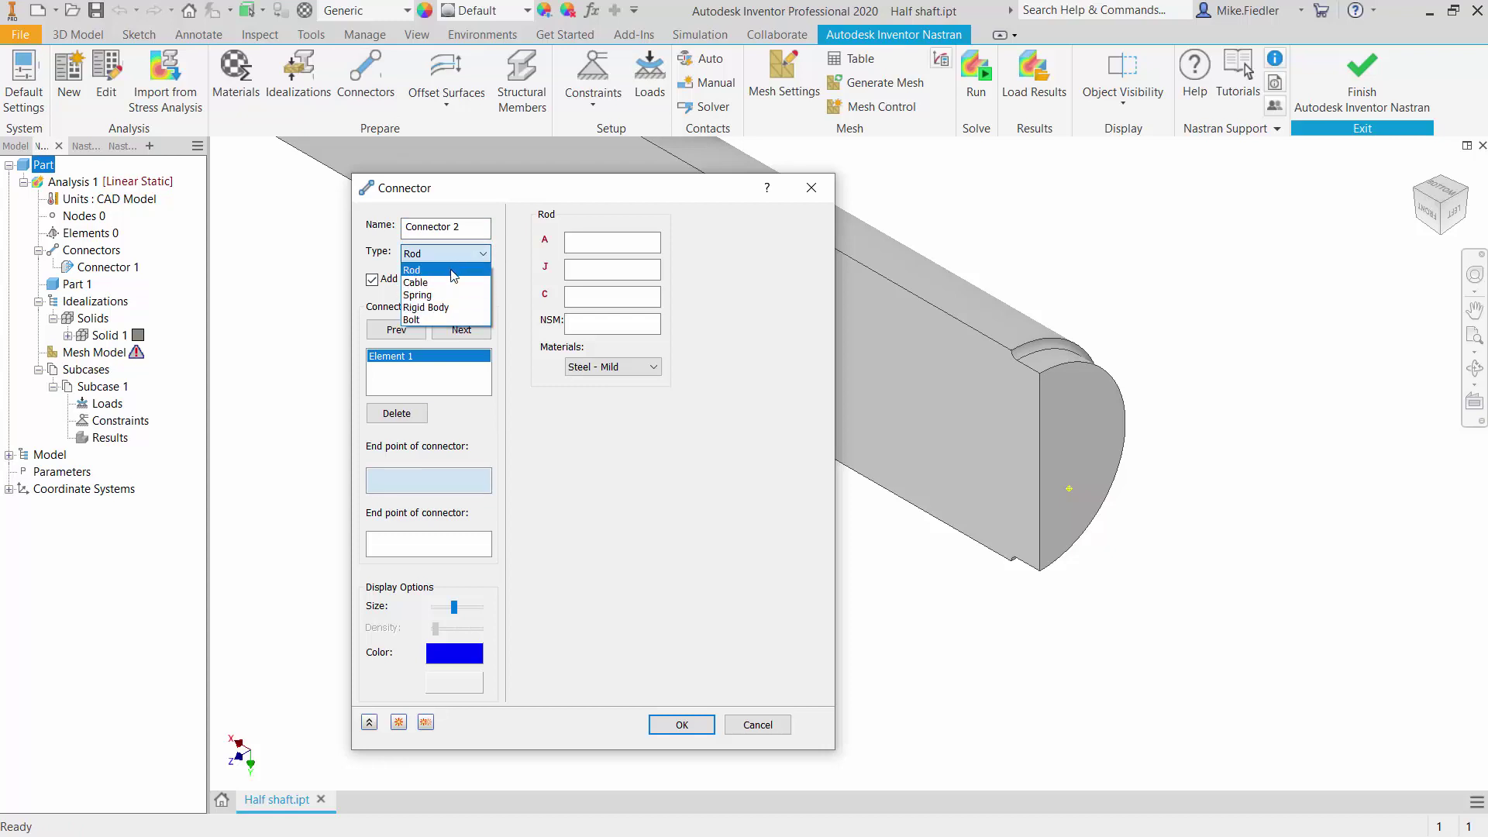
{"action": "left_click", "coordinate": [456, 310]}
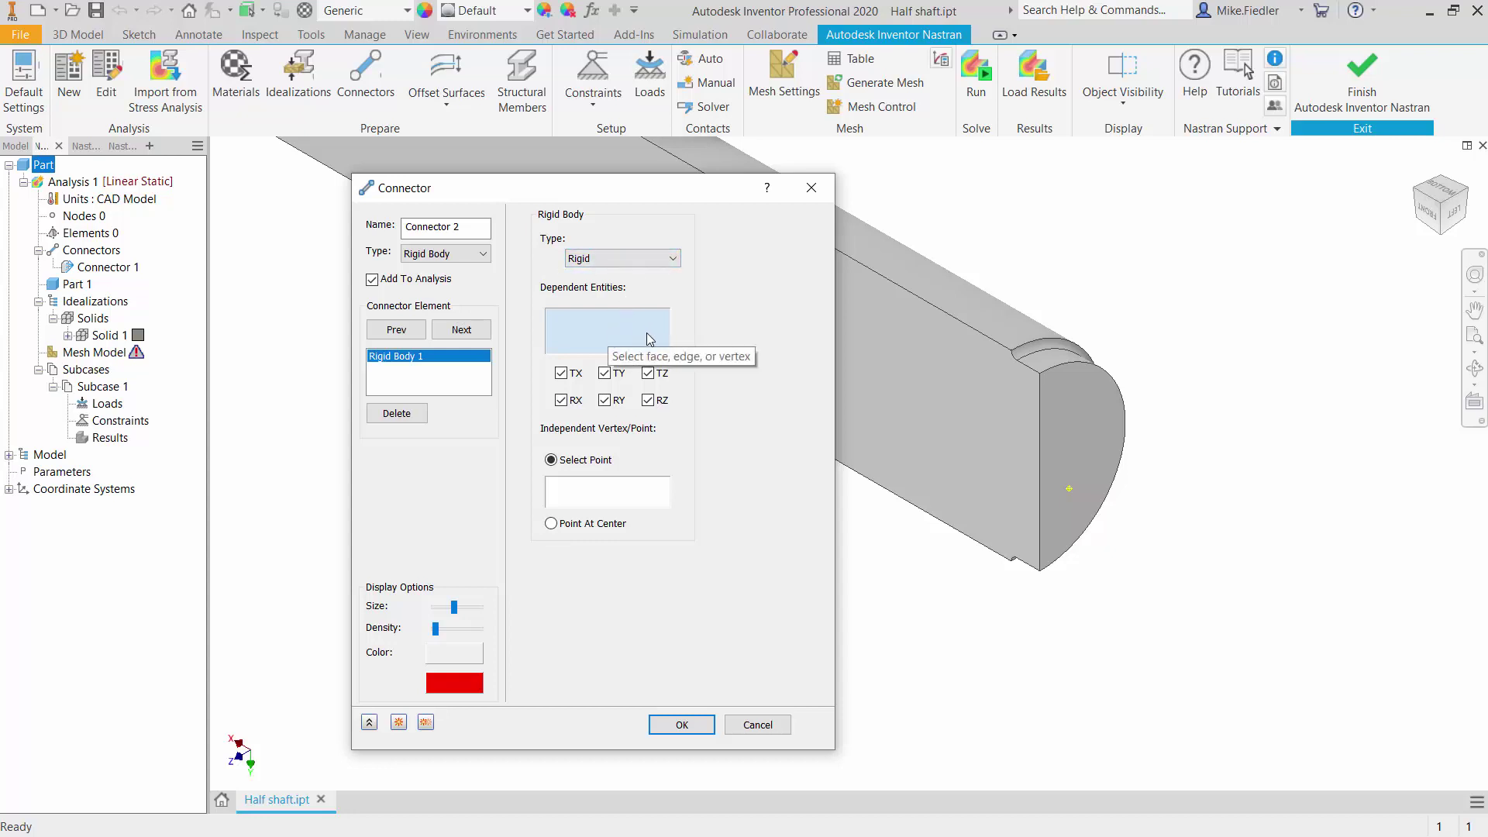
Step: Set the opposite semicircular end face as Connector 2's dependent entity, and clear TZ, RX, RY and RZ to leave TX and TY
{"action": "left_click", "coordinate": [1083, 421]}
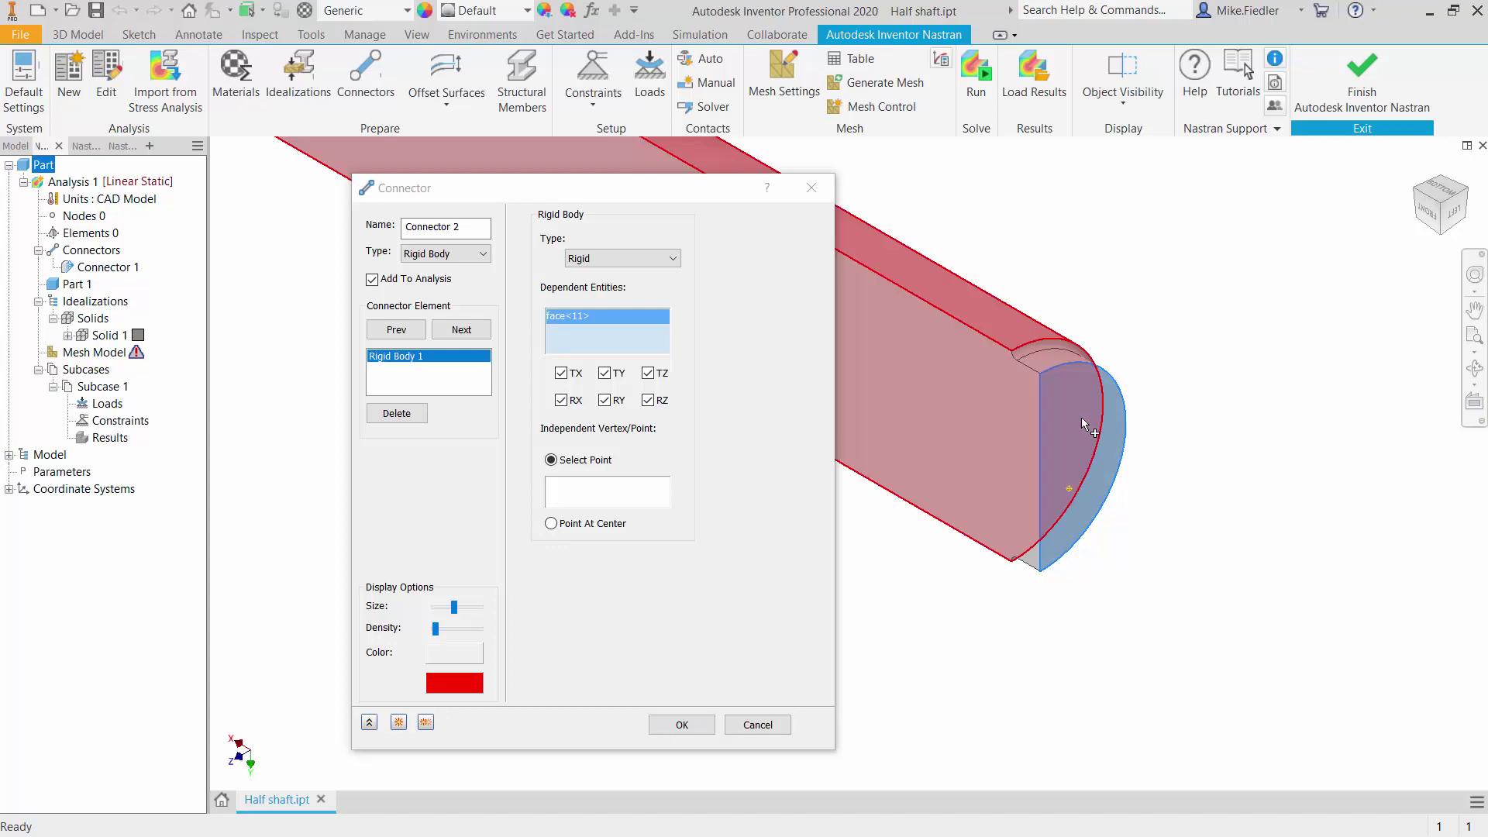
{"action": "left_click", "coordinate": [649, 373]}
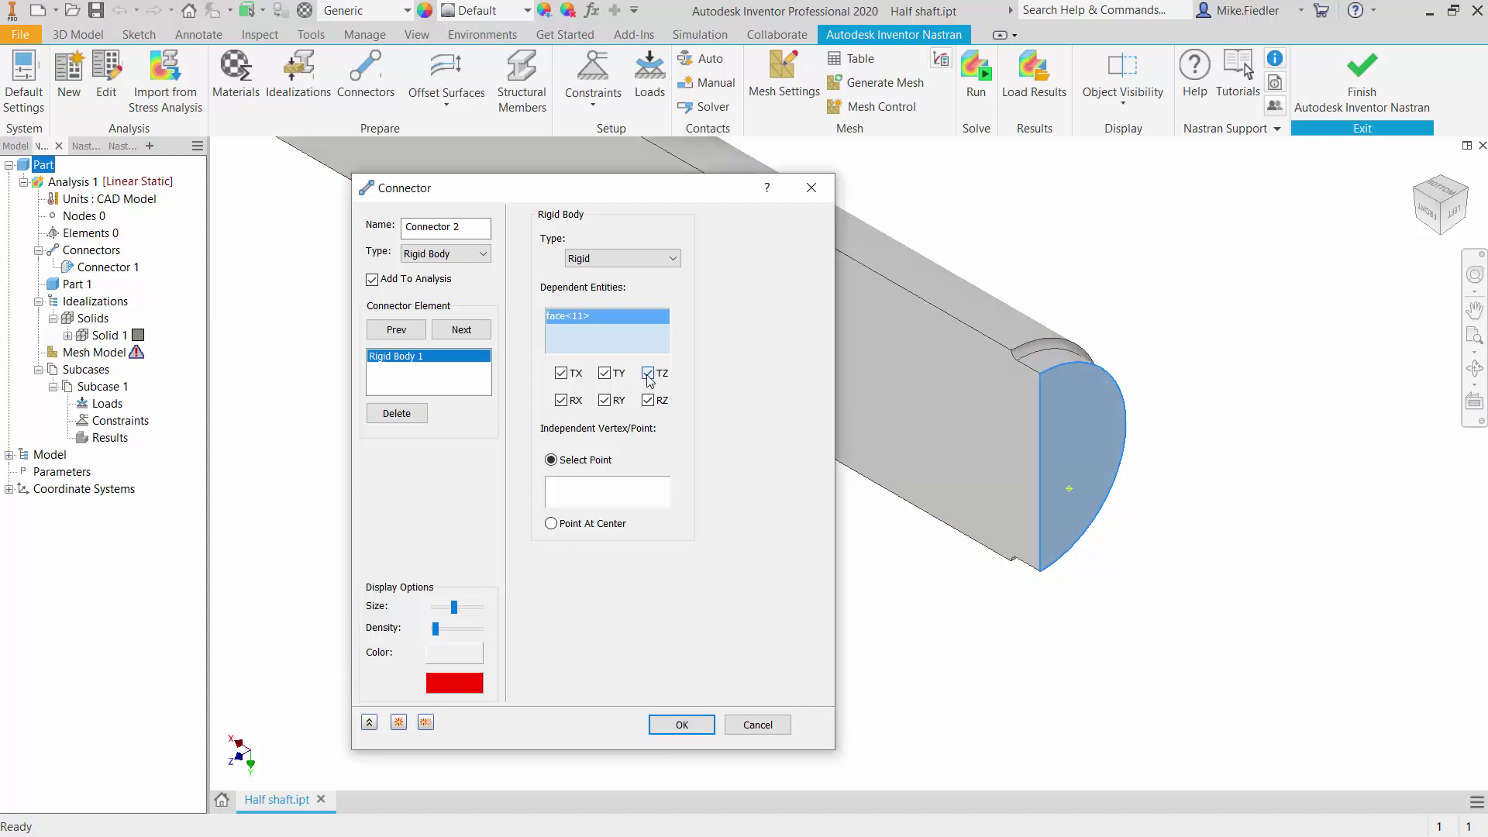
{"action": "left_click", "coordinate": [561, 401]}
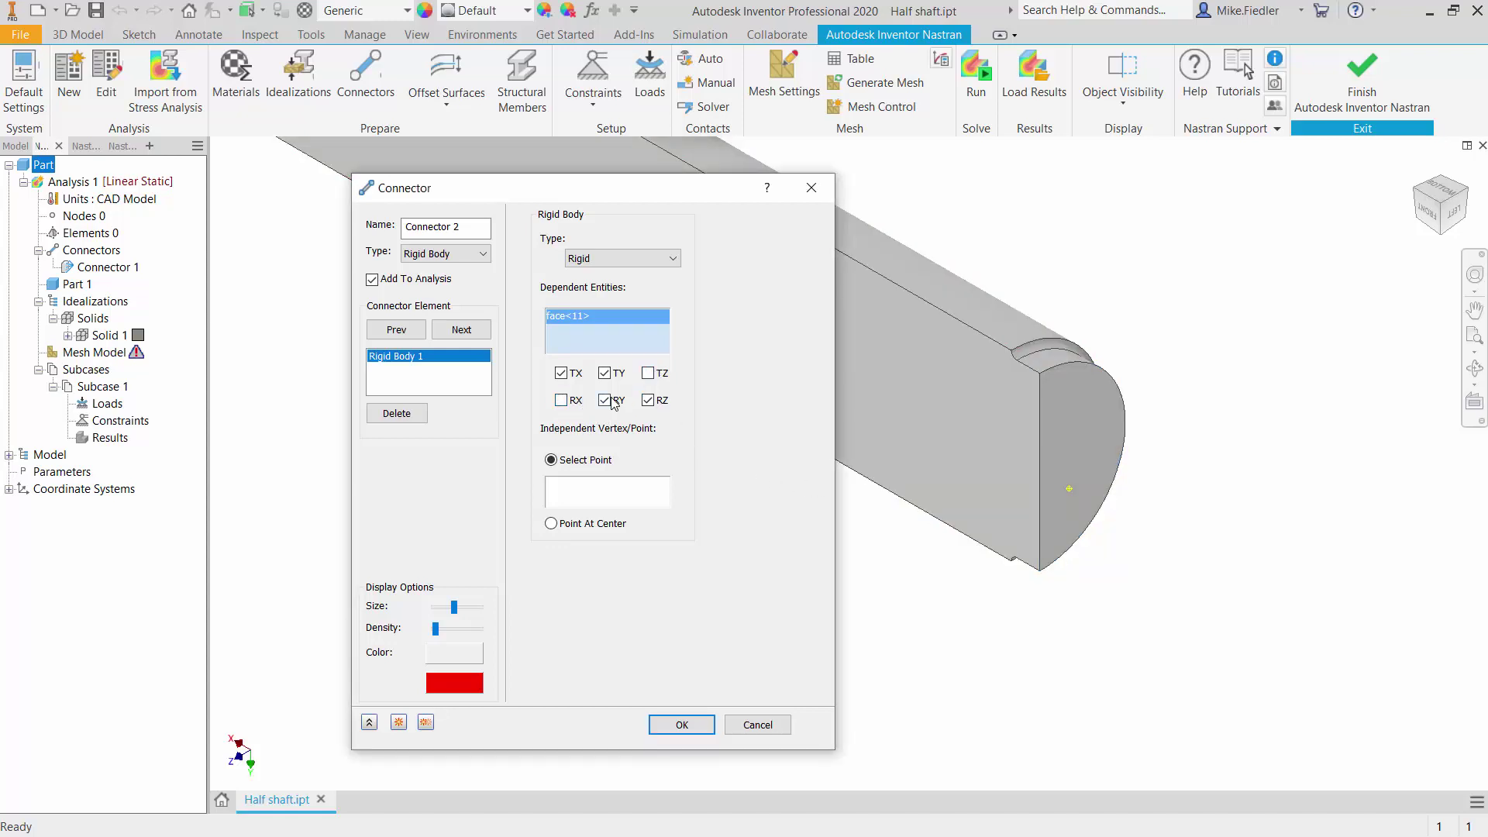
{"action": "left_click", "coordinate": [605, 401]}
{"action": "left_click", "coordinate": [648, 401]}
Step: Assign the work point at this end as the independent point of Connector 2 and accept the connector
{"action": "left_click", "coordinate": [619, 497]}
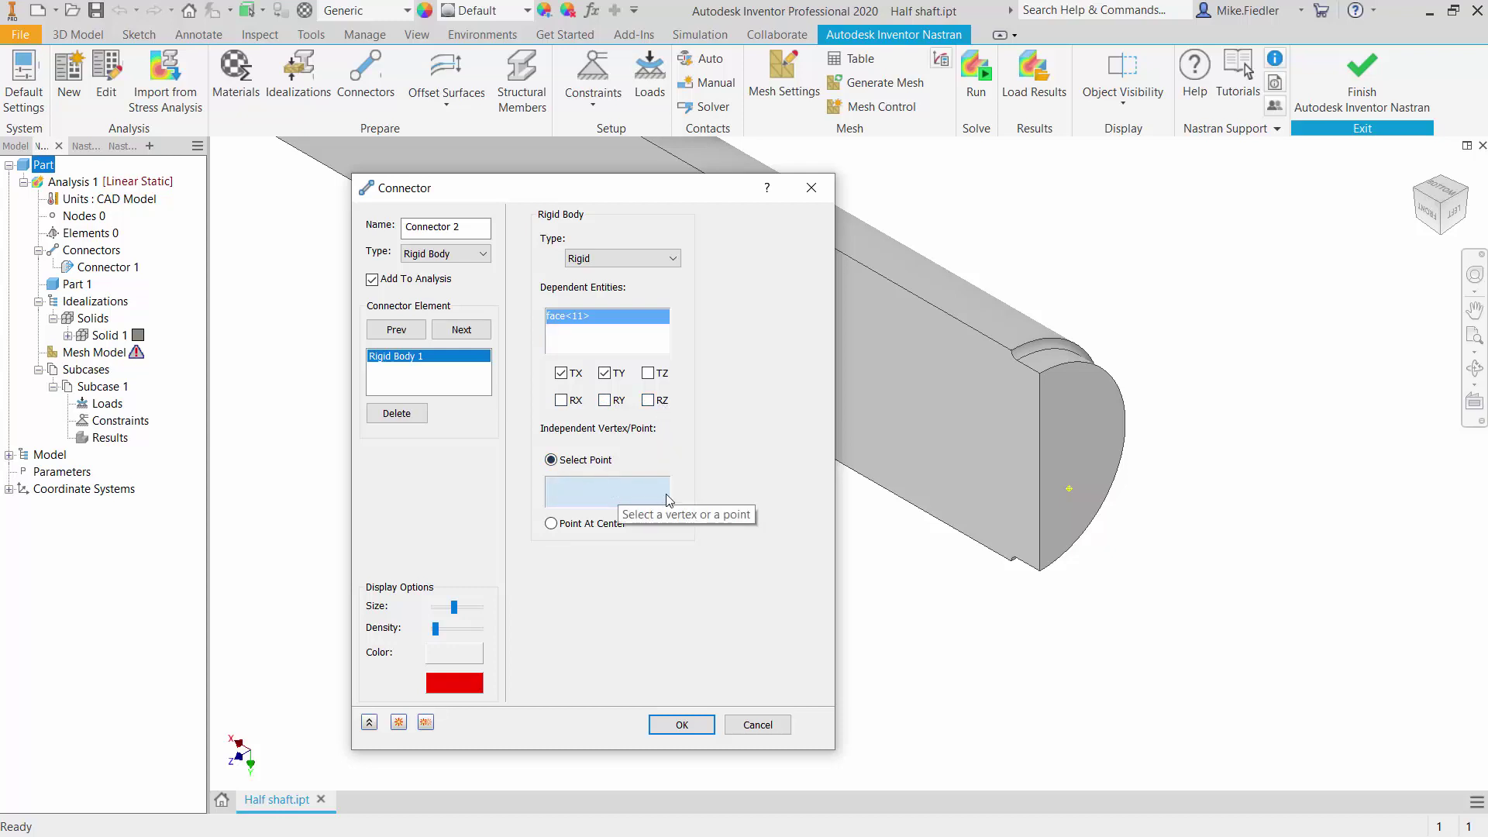
{"action": "left_click", "coordinate": [1069, 492]}
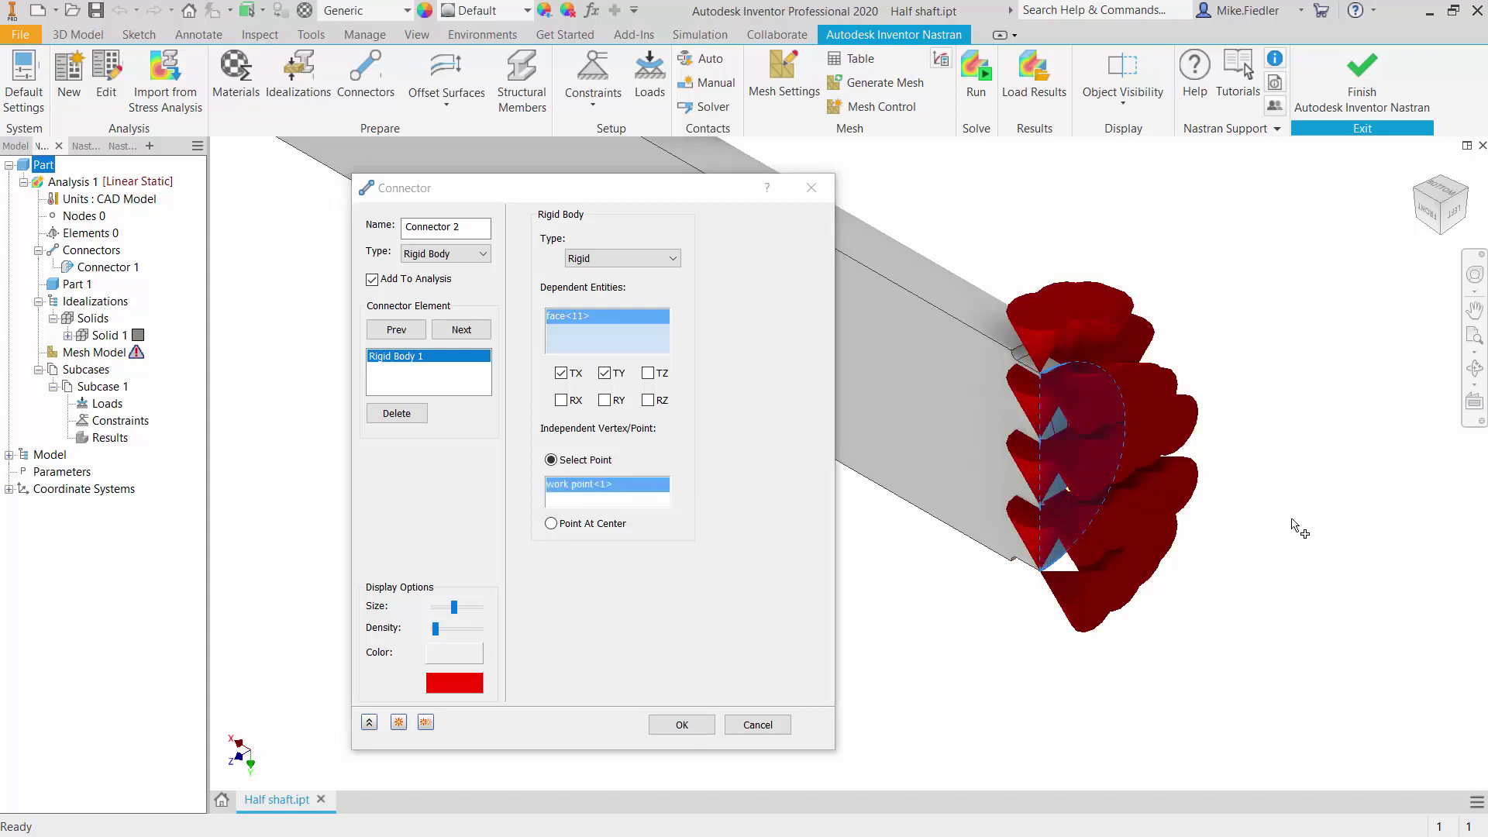
{"action": "scroll", "coordinate": [1297, 528], "scroll_direction": "up", "scroll_amount": 3}
{"action": "scroll", "coordinate": [1297, 527], "scroll_direction": "down", "scroll_amount": 3}
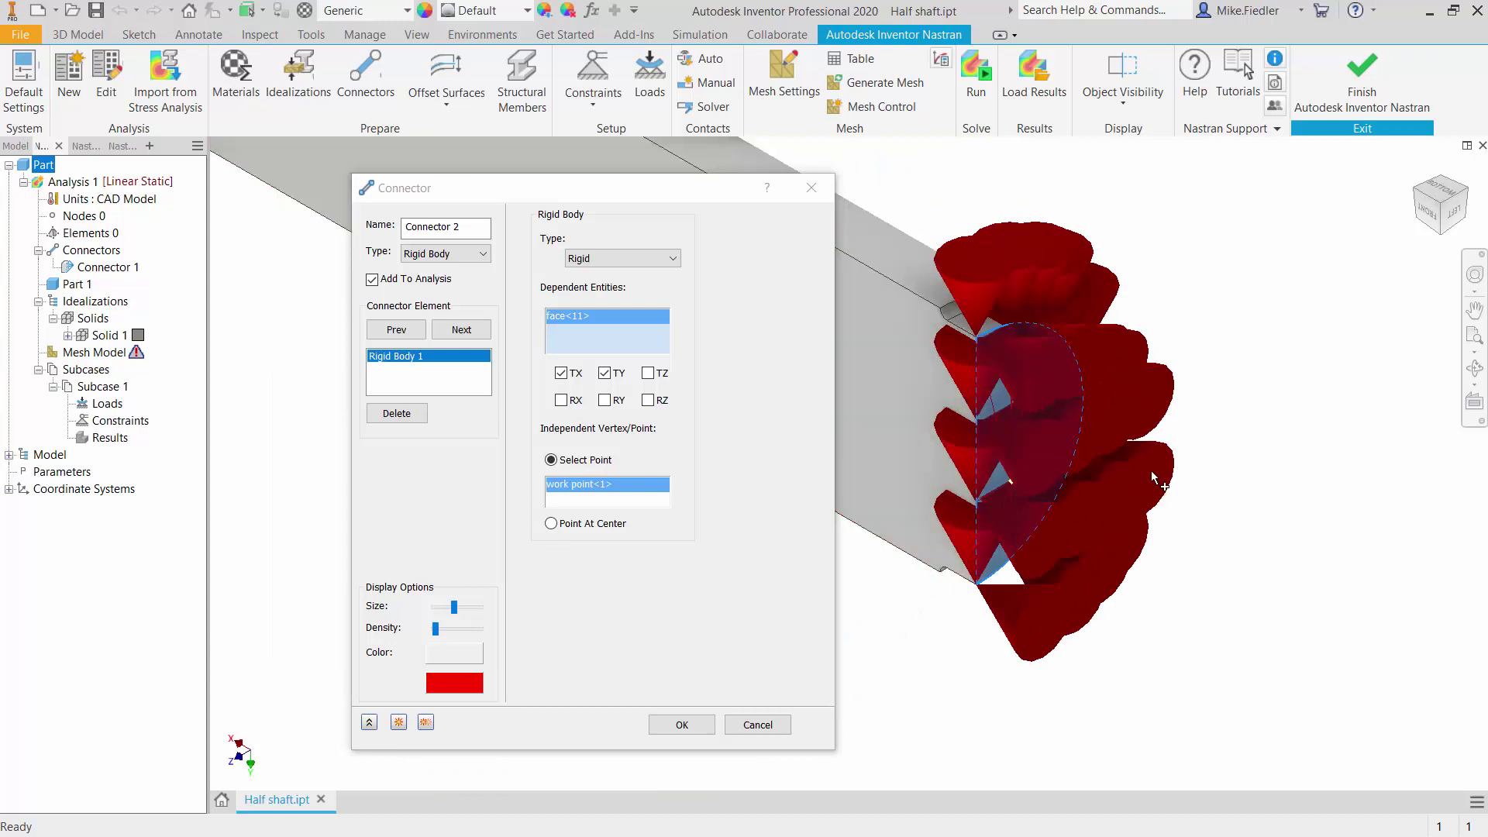
{"action": "scroll", "coordinate": [1155, 472], "scroll_direction": "down", "scroll_amount": 4}
{"action": "scroll", "coordinate": [1183, 589], "scroll_direction": "up", "scroll_amount": 2}
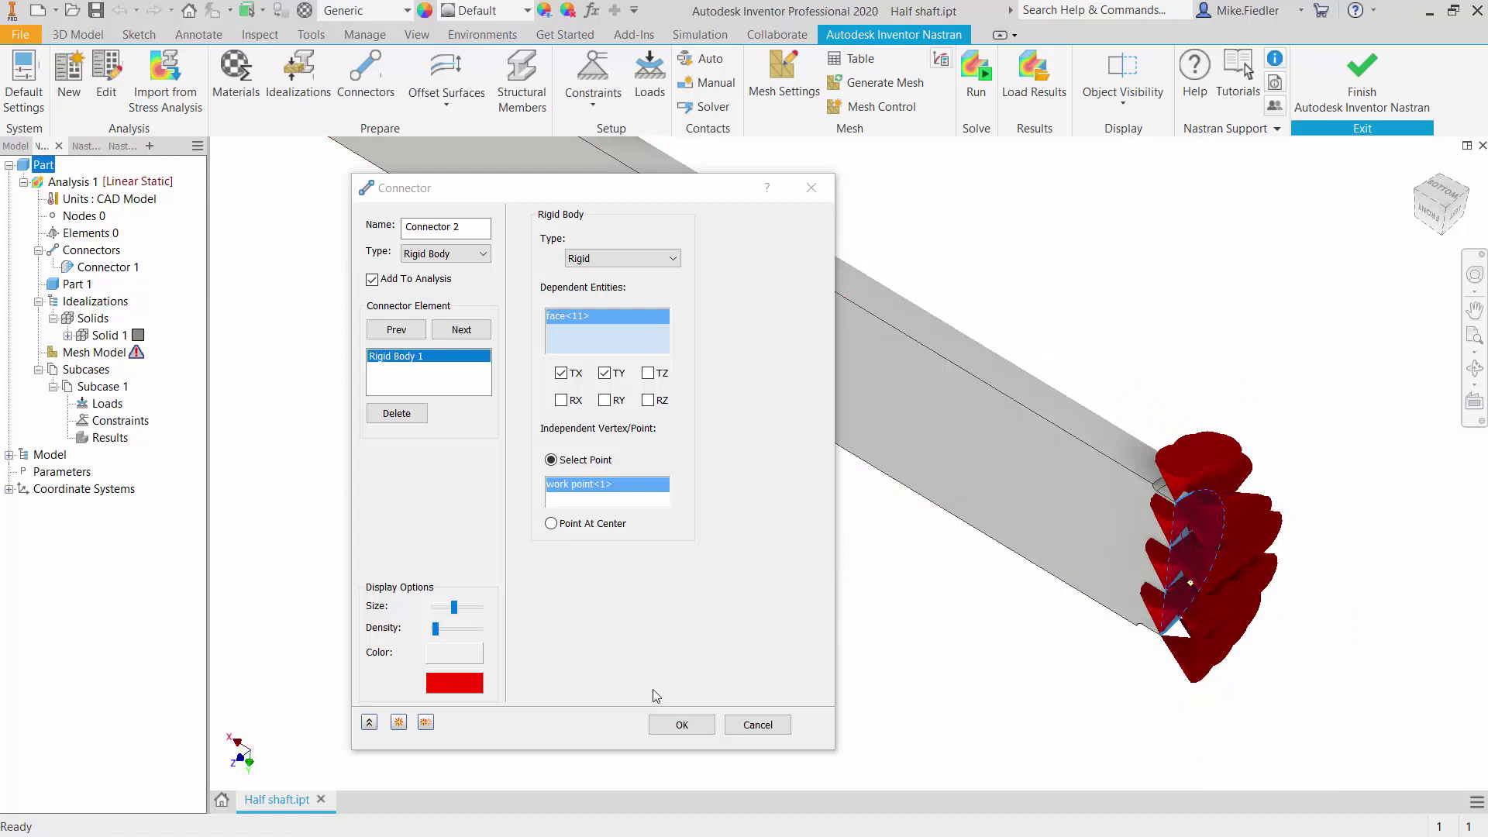
{"action": "left_click", "coordinate": [683, 727]}
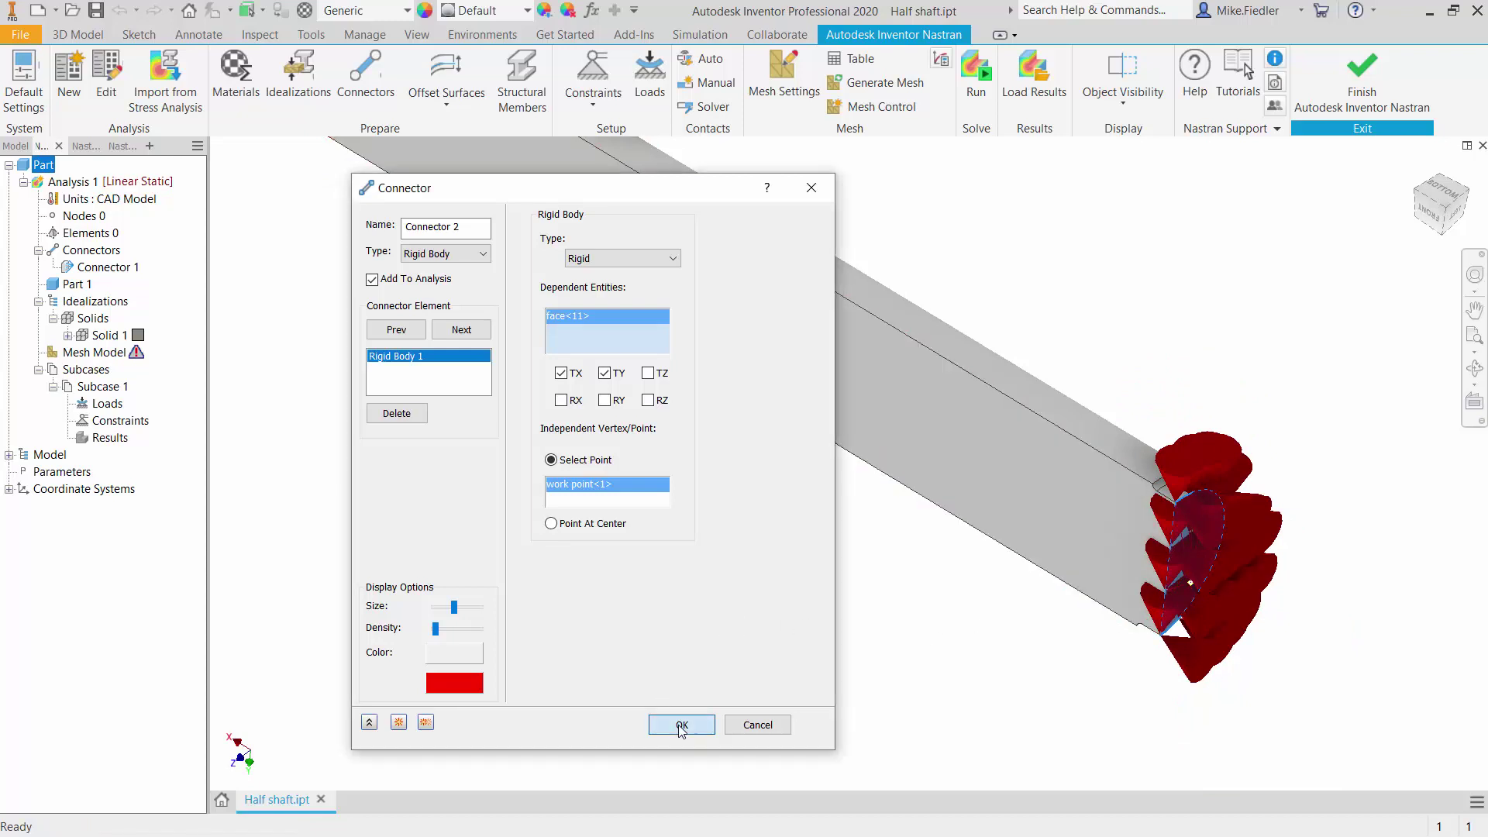
Step: Create a structural constraint on the work point at Connector 2's end, fixing Tx, Ty and Tz with Rx, Ry and Rz free
{"action": "scroll", "coordinate": [965, 578], "scroll_direction": "up", "scroll_amount": 2}
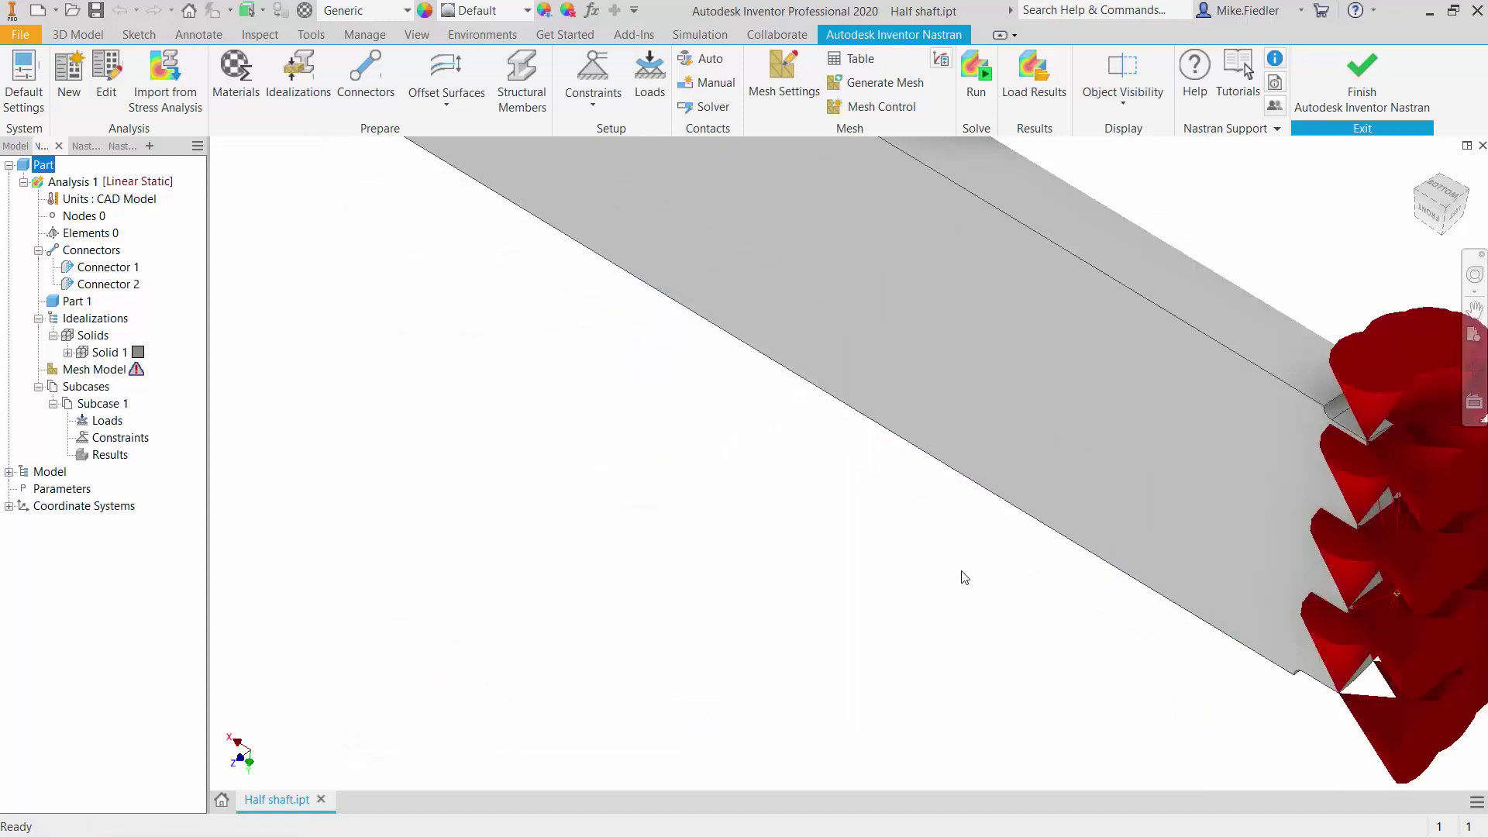
{"action": "scroll", "coordinate": [965, 578], "scroll_direction": "down", "scroll_amount": 5}
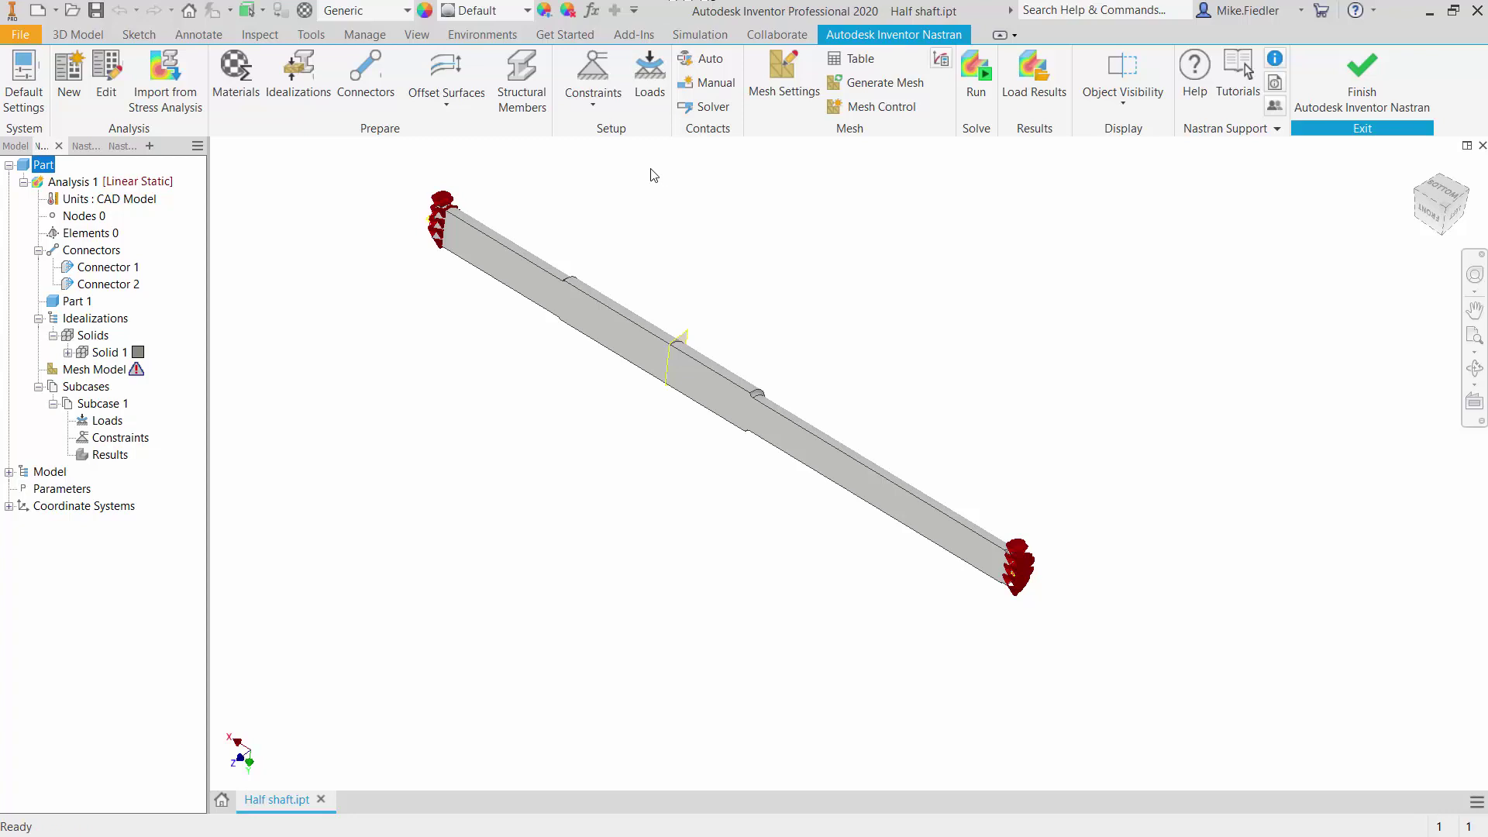
{"action": "left_click", "coordinate": [594, 96]}
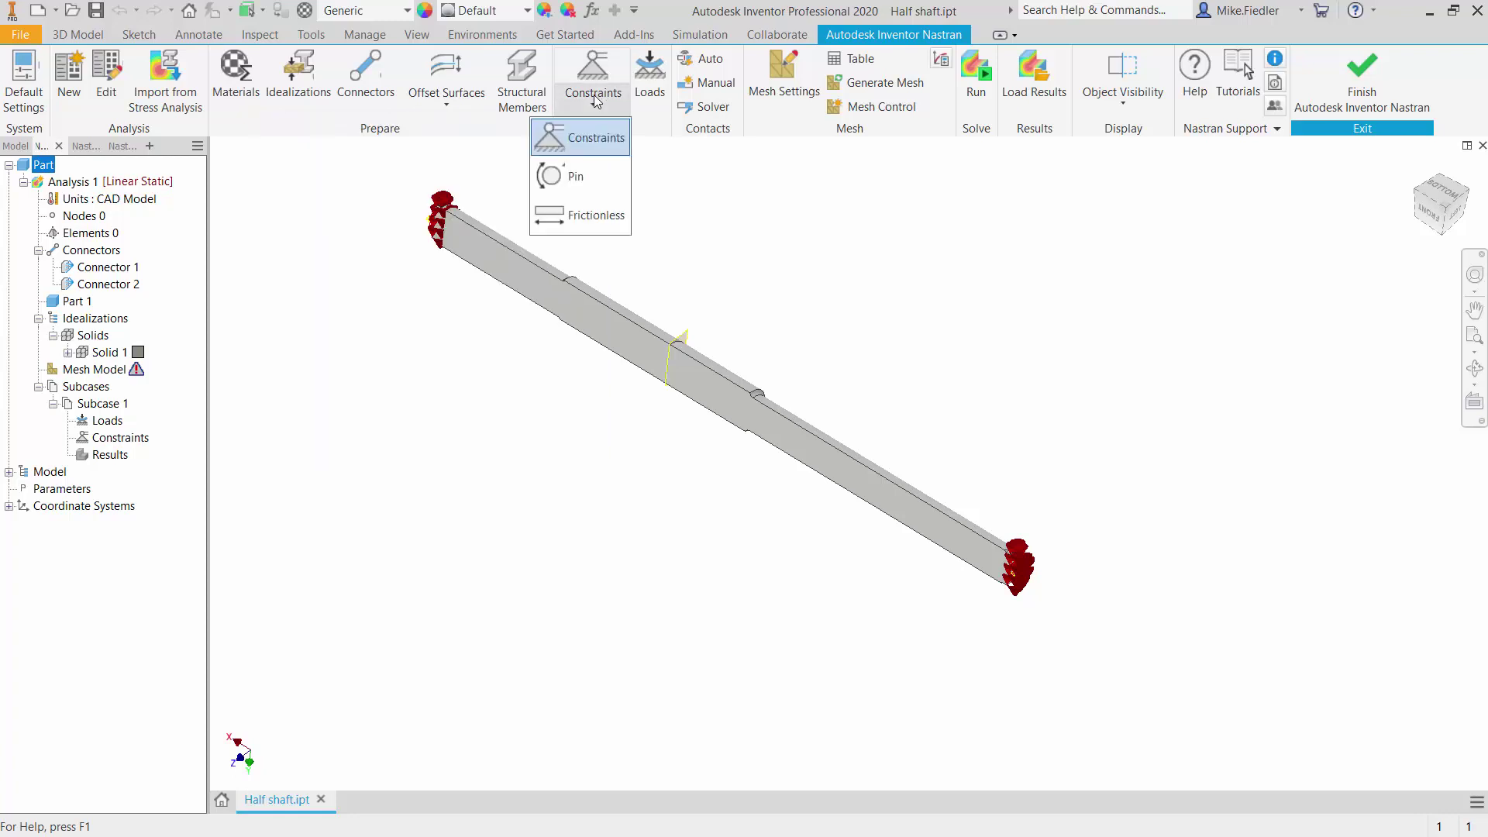
{"action": "left_click", "coordinate": [594, 139]}
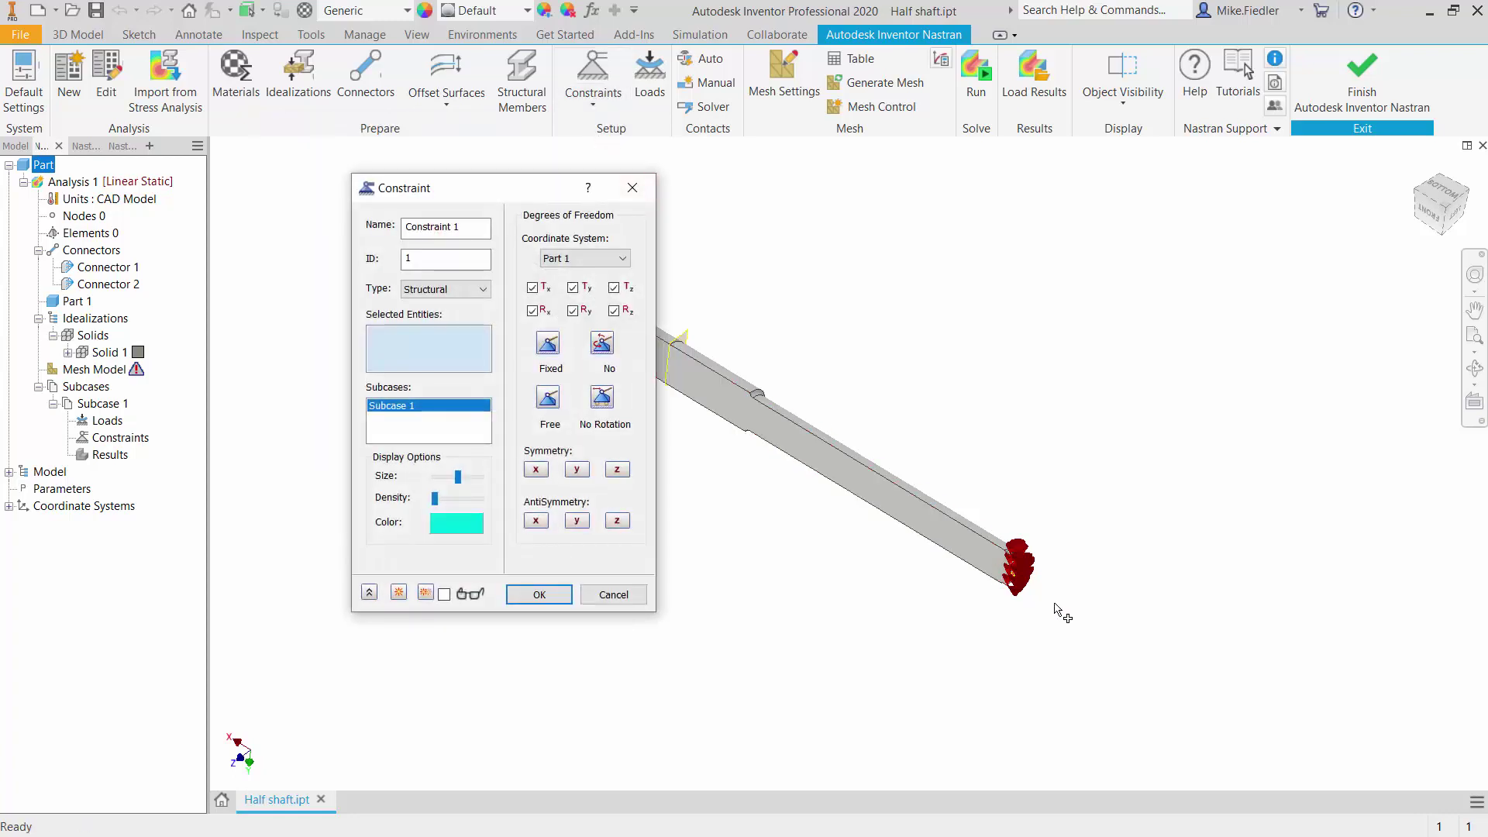
{"action": "scroll", "coordinate": [1056, 608], "scroll_direction": "down", "scroll_amount": 4}
{"action": "scroll", "coordinate": [933, 547], "scroll_direction": "down", "scroll_amount": 3}
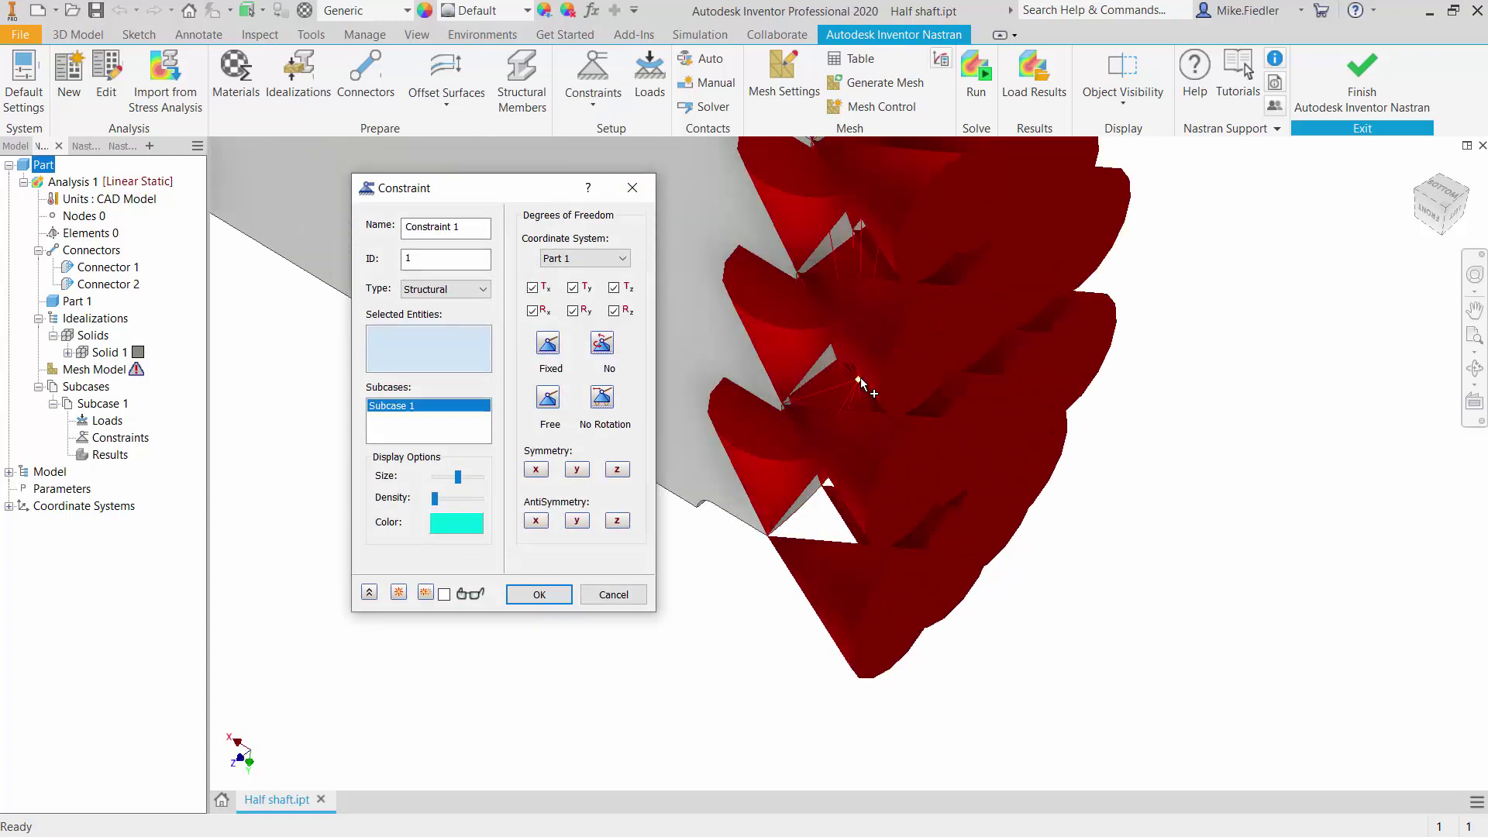
{"action": "mouse_move", "coordinate": [862, 388]}
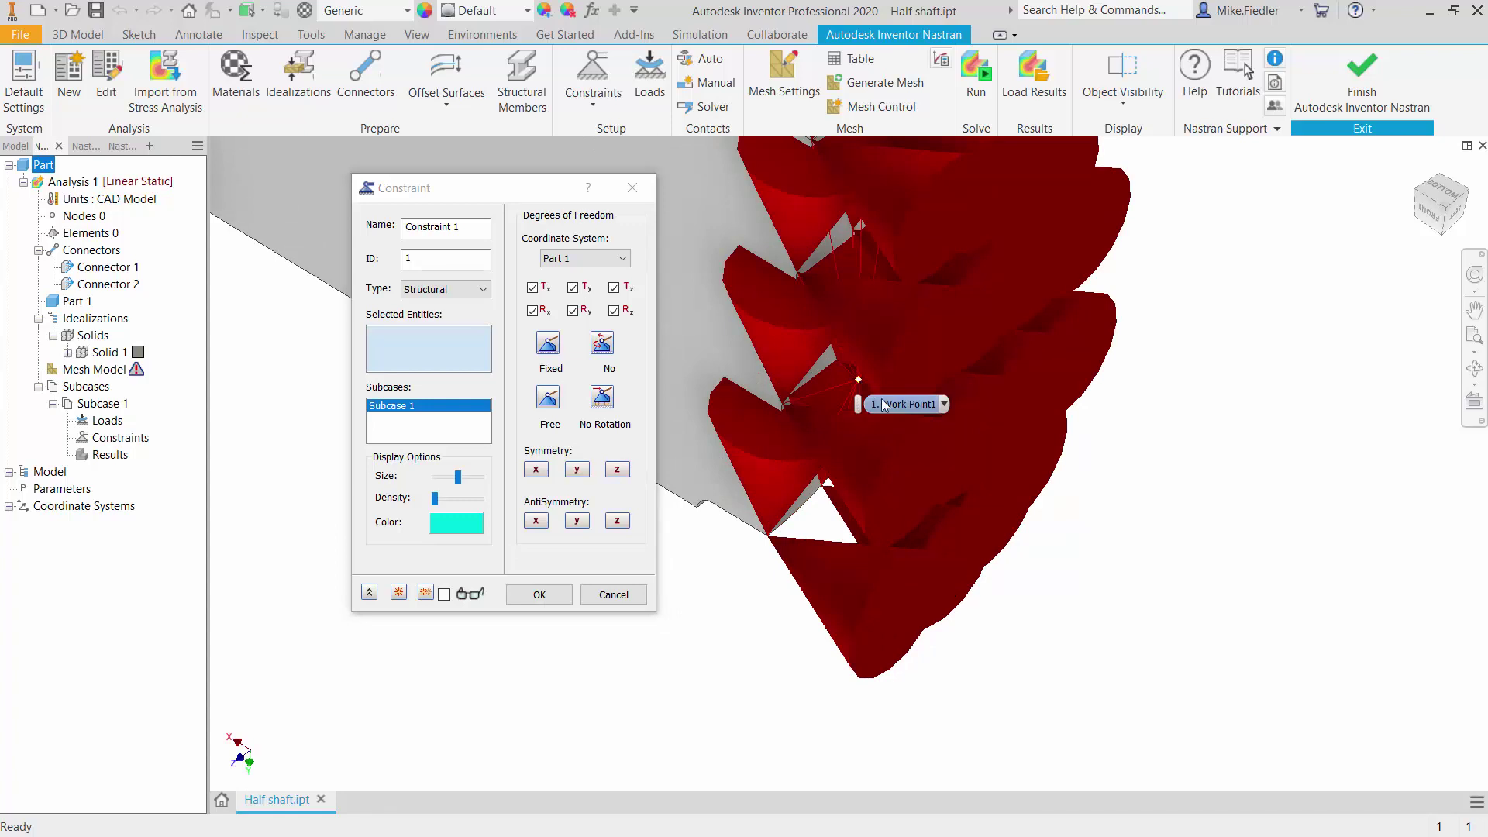
{"action": "left_click", "coordinate": [862, 387]}
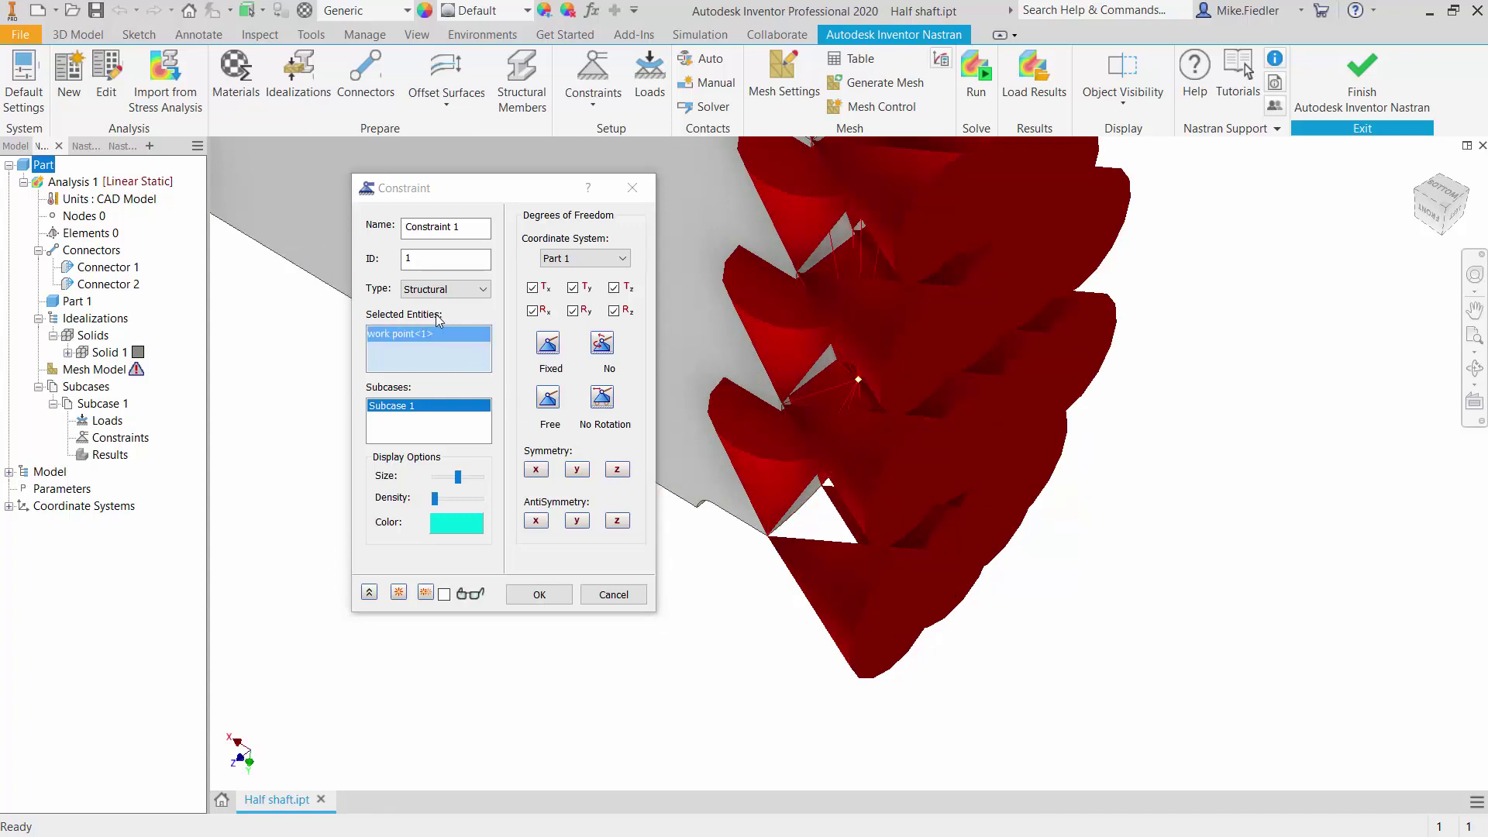
{"action": "left_click", "coordinate": [603, 345]}
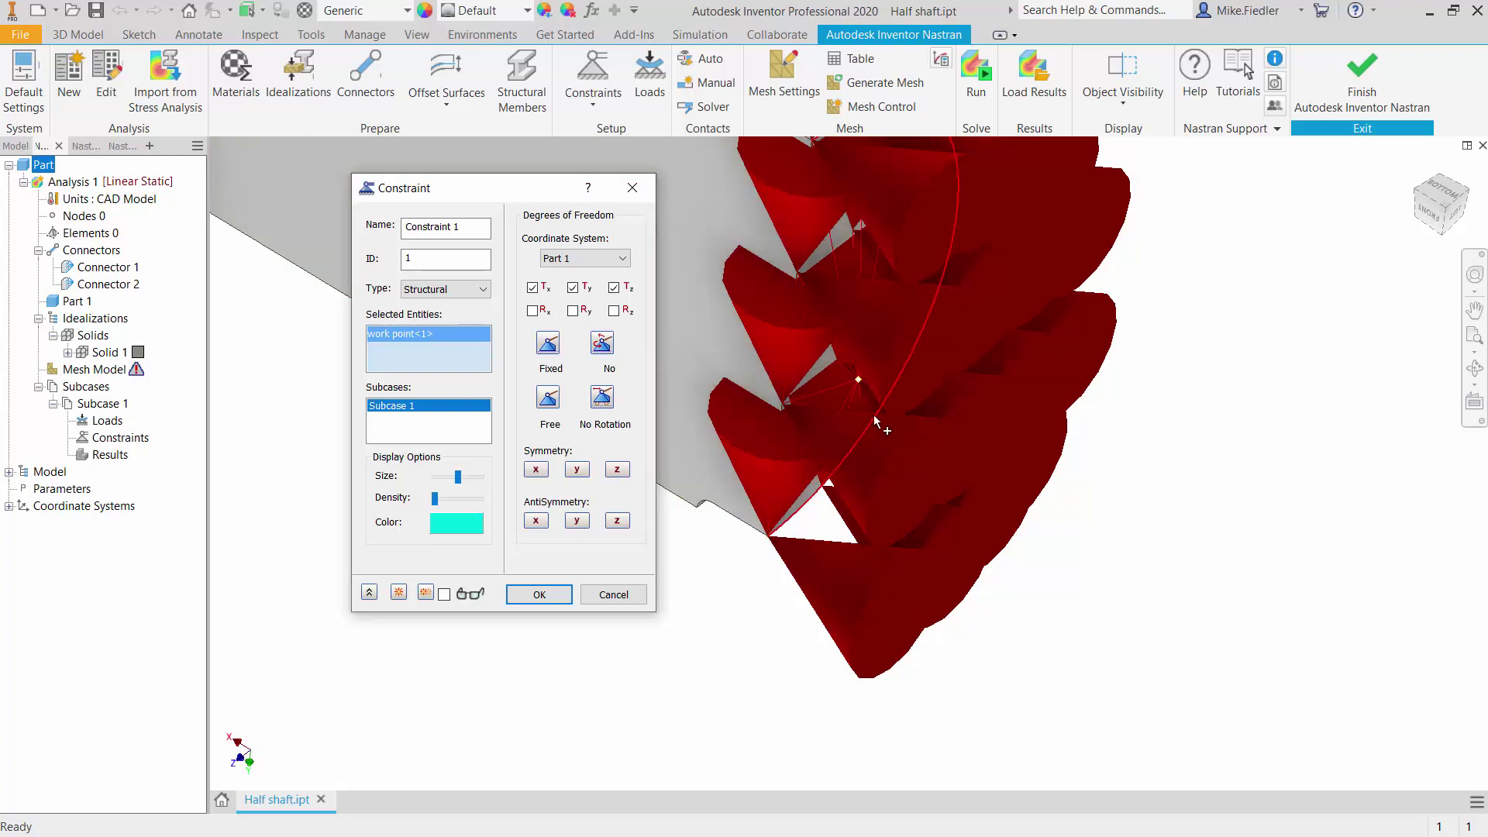
Step: Add the work point at the shaft's opposite end to Constraint 1 and accept the constraint
{"action": "scroll", "coordinate": [1074, 385], "scroll_direction": "down", "scroll_amount": 3}
{"action": "scroll", "coordinate": [1074, 386], "scroll_direction": "down", "scroll_amount": 2}
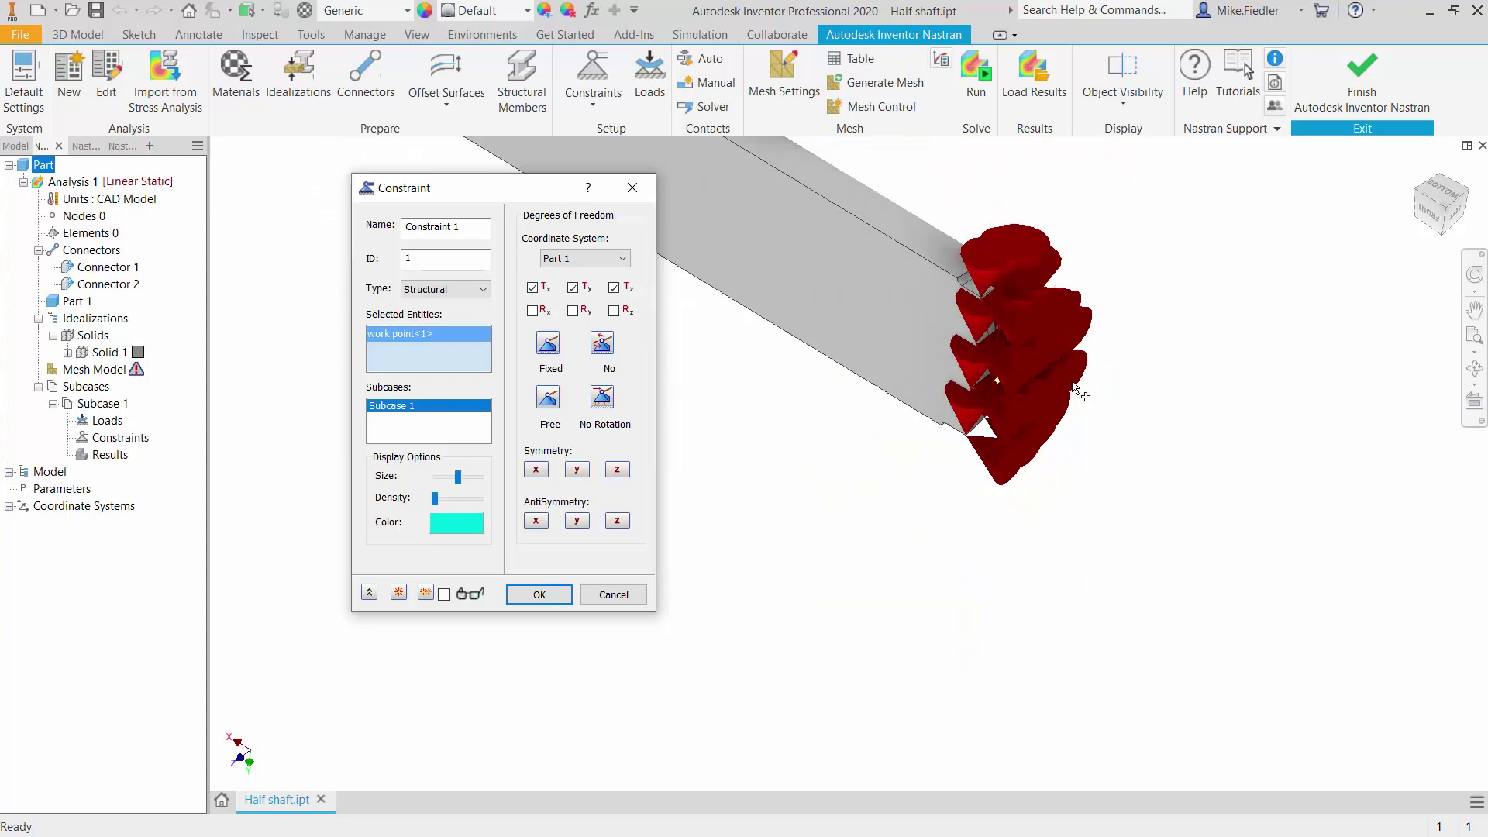
{"action": "scroll", "coordinate": [1074, 385], "scroll_direction": "down", "scroll_amount": 2}
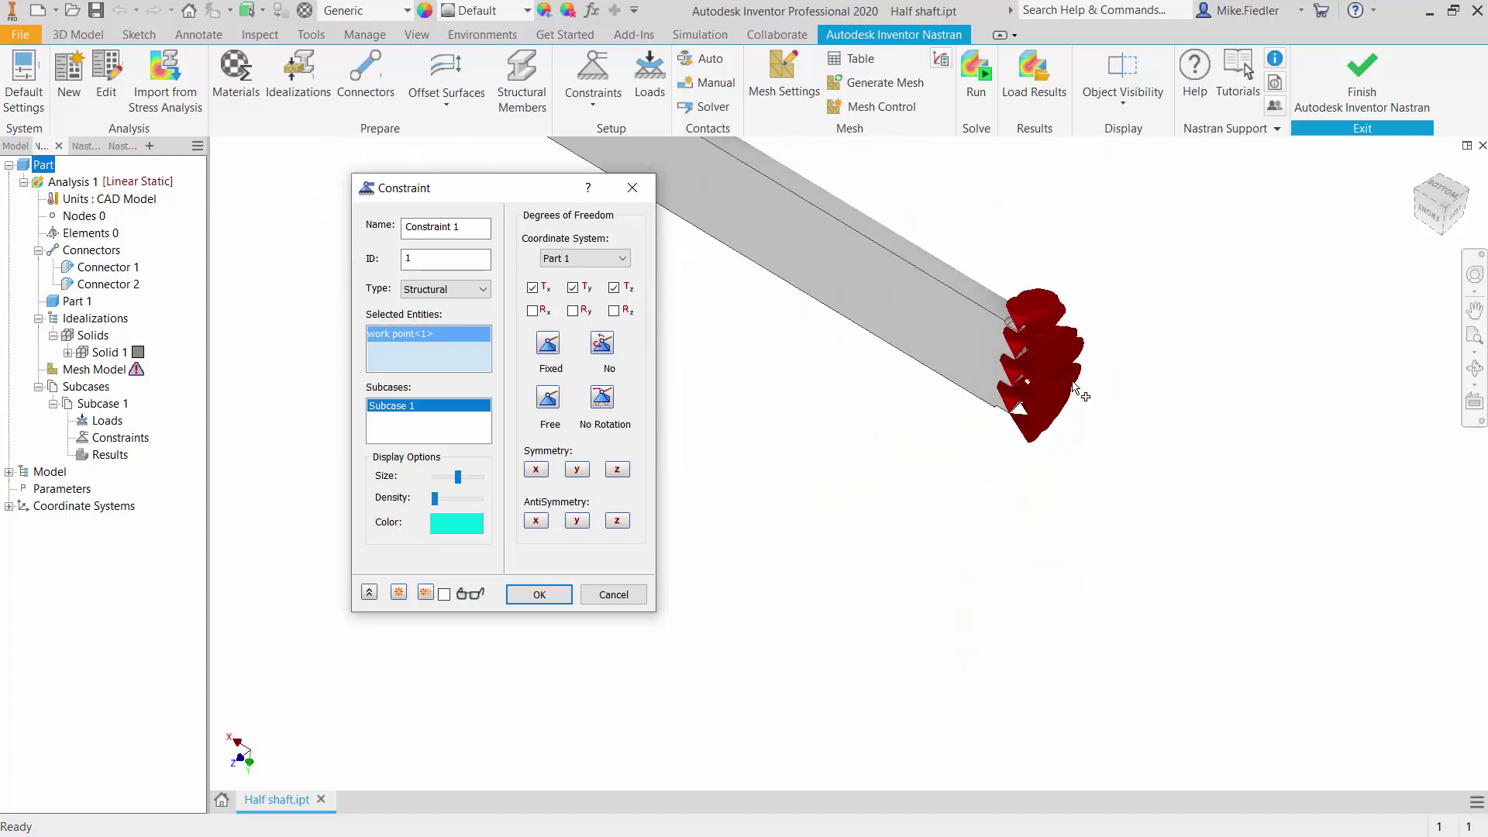
{"action": "left_click", "coordinate": [1444, 185]}
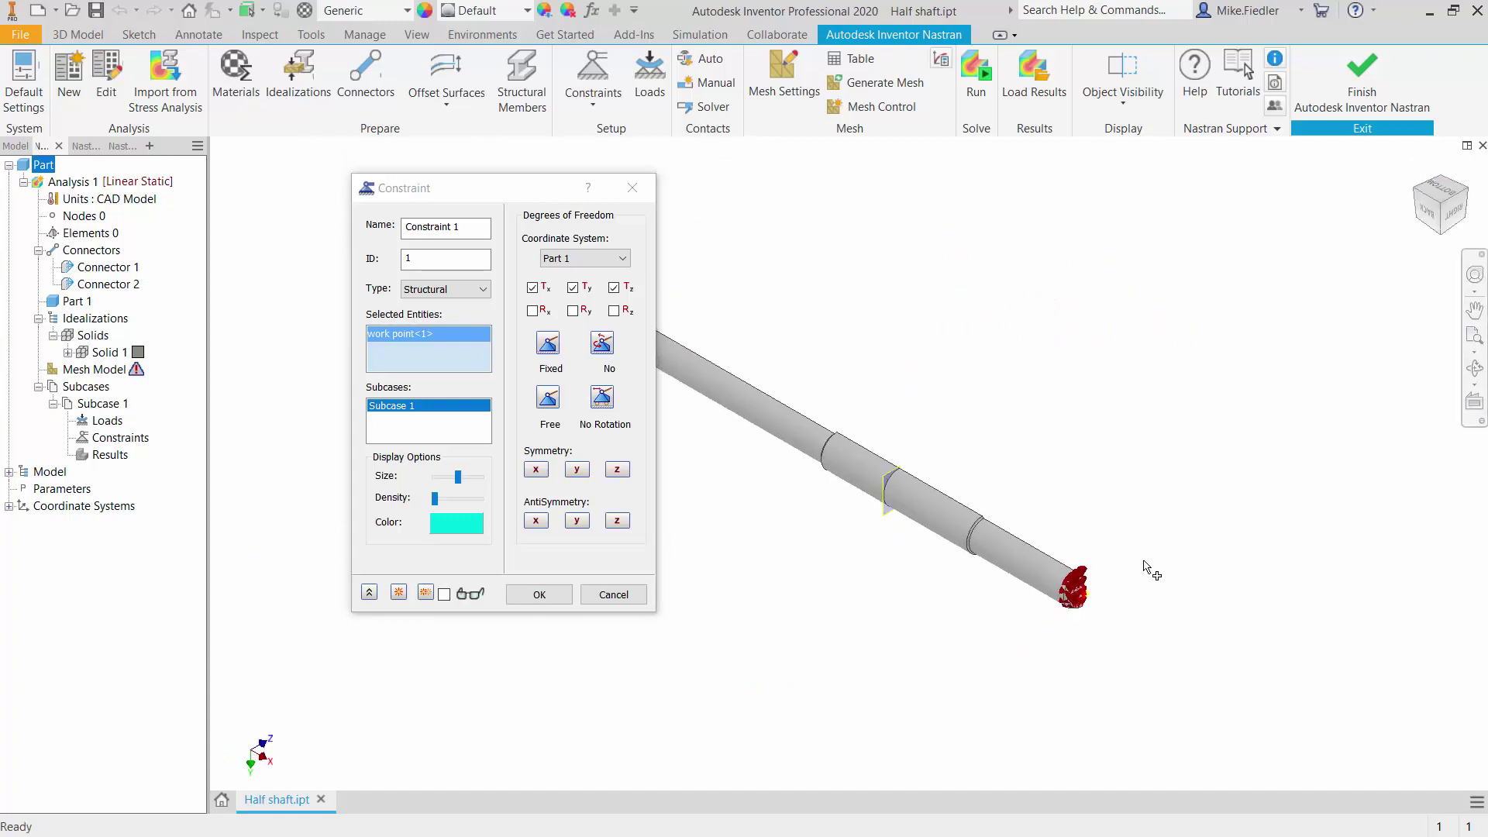
{"action": "scroll", "coordinate": [1099, 611], "scroll_direction": "up", "scroll_amount": 3}
{"action": "scroll", "coordinate": [1100, 611], "scroll_direction": "up", "scroll_amount": 5}
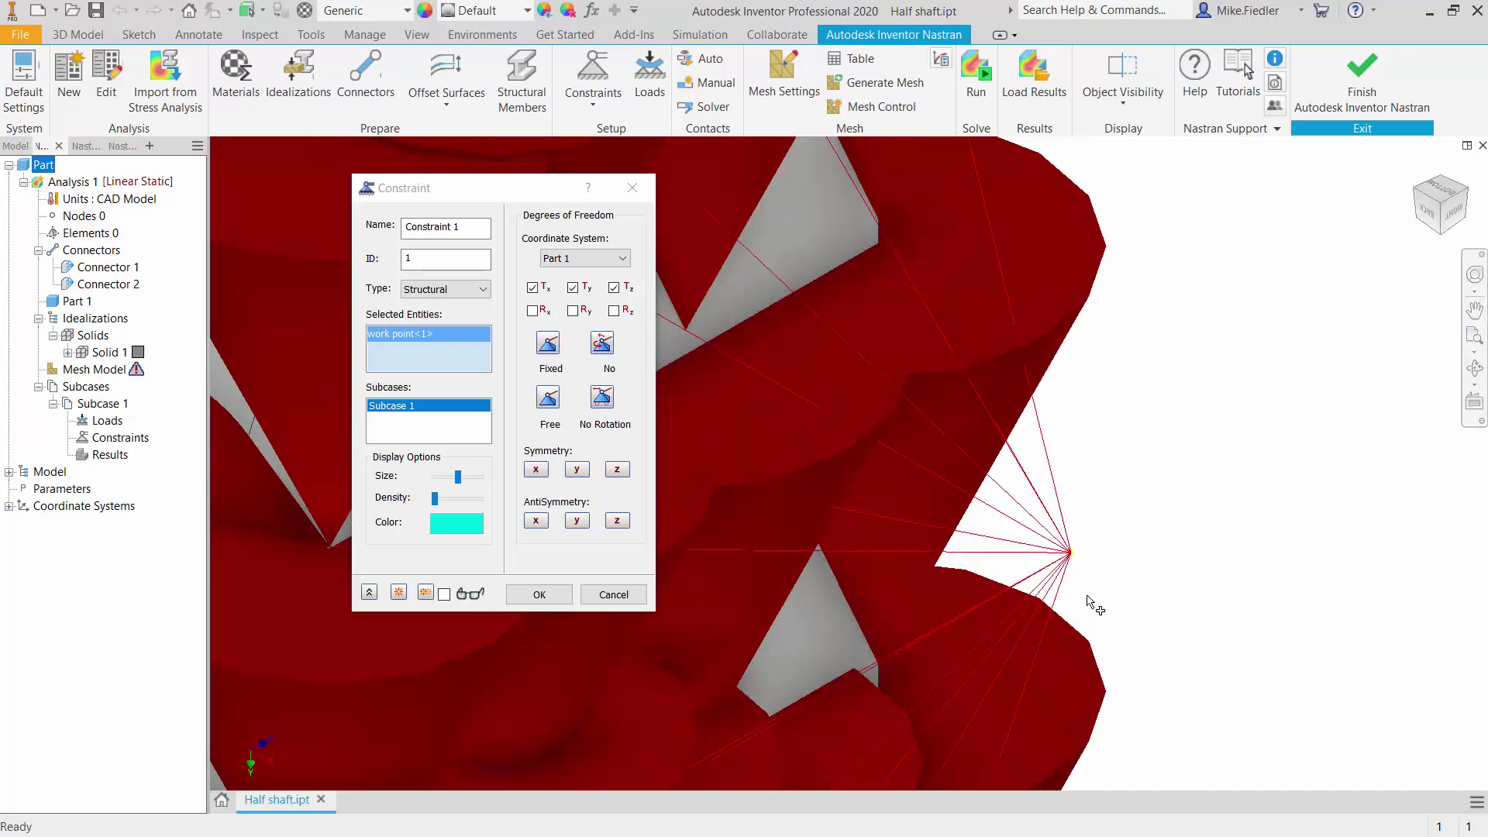
{"action": "left_click", "coordinate": [1070, 553]}
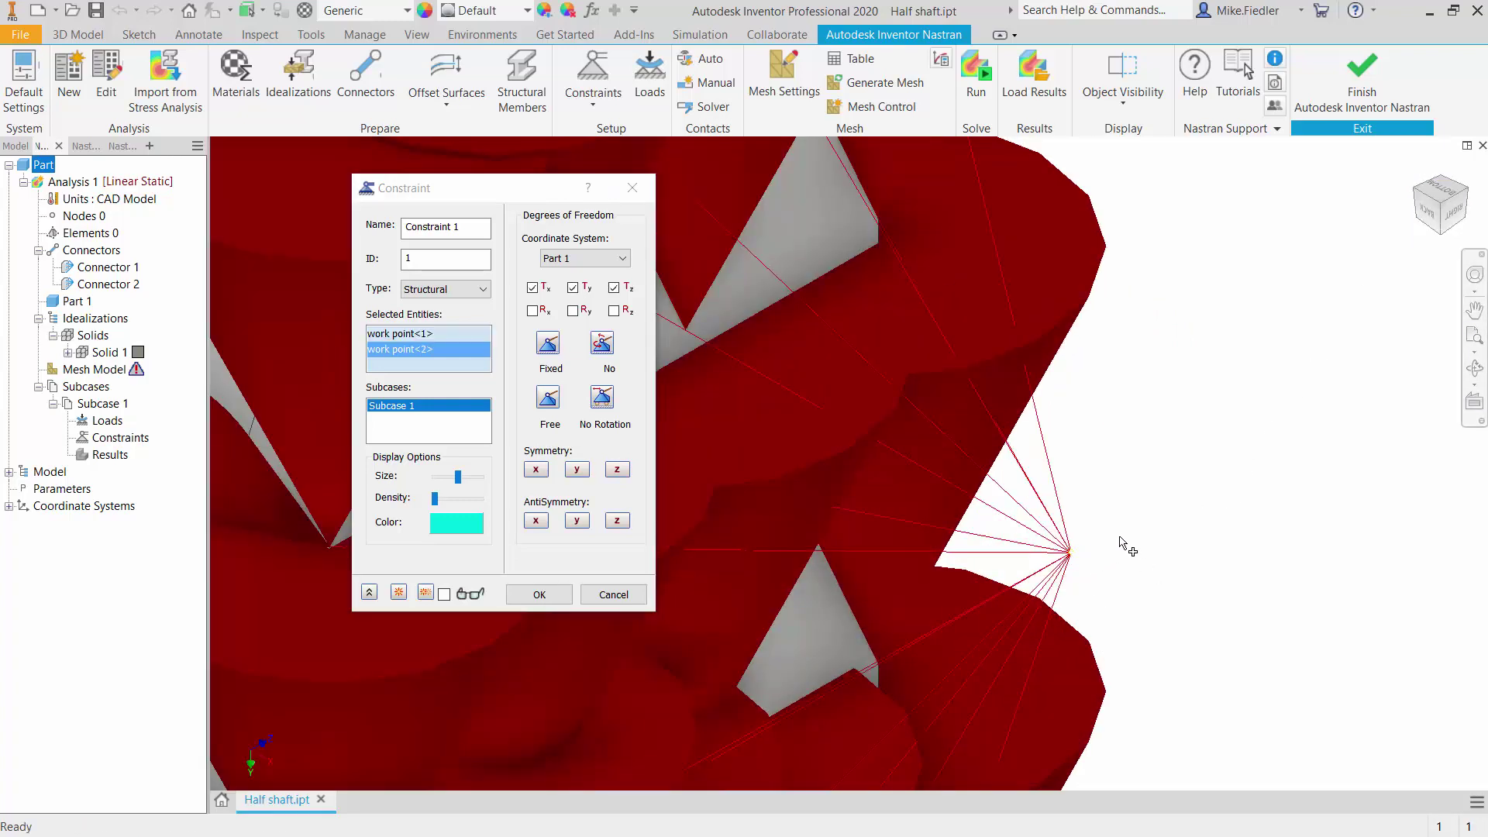
{"action": "left_click", "coordinate": [540, 595]}
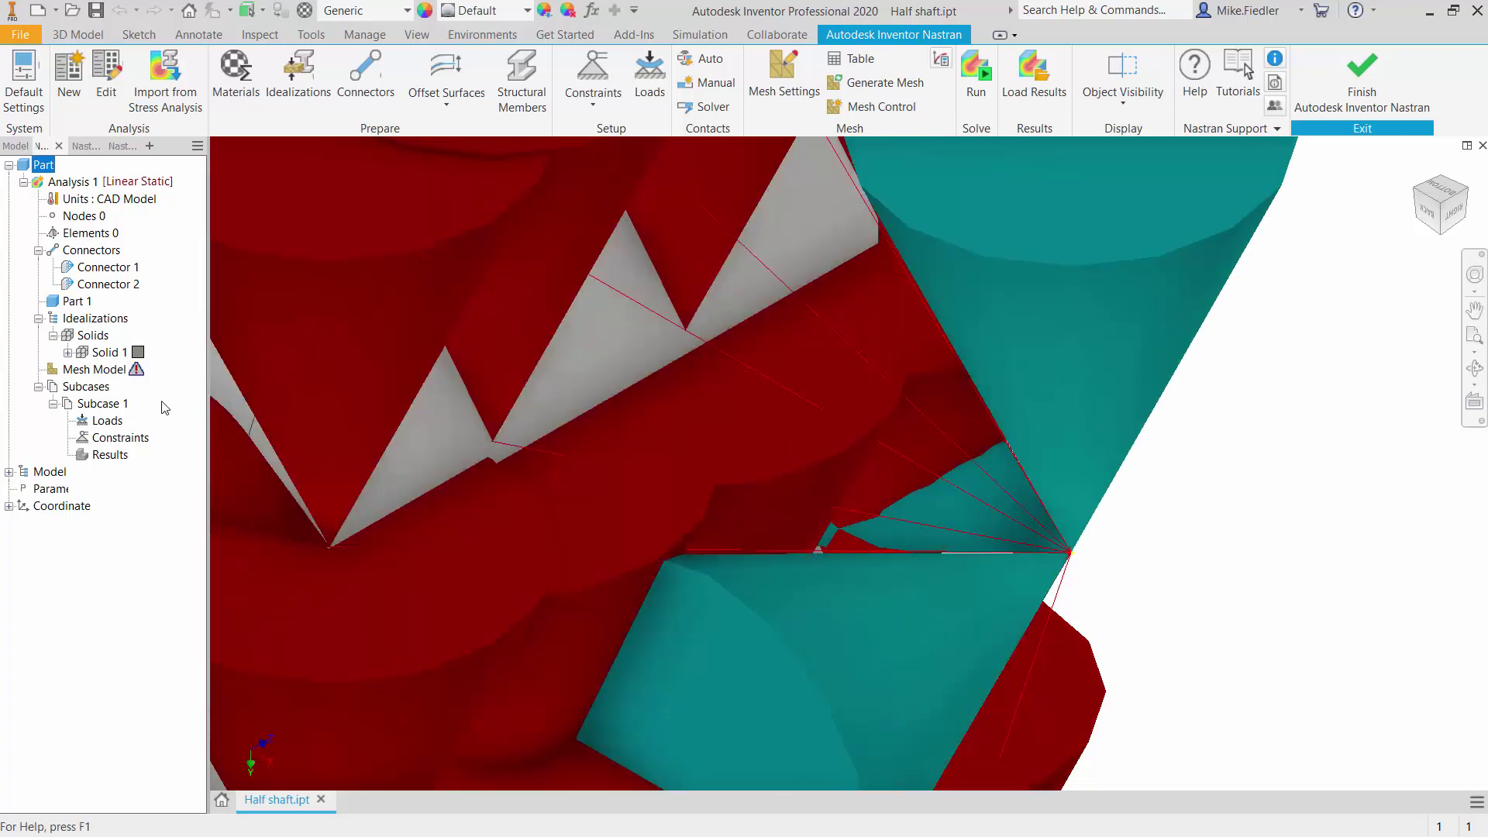
Step: Save the half shaft part file
{"action": "scroll", "coordinate": [950, 447], "scroll_direction": "down", "scroll_amount": 8}
{"action": "scroll", "coordinate": [950, 448], "scroll_direction": "down", "scroll_amount": 5}
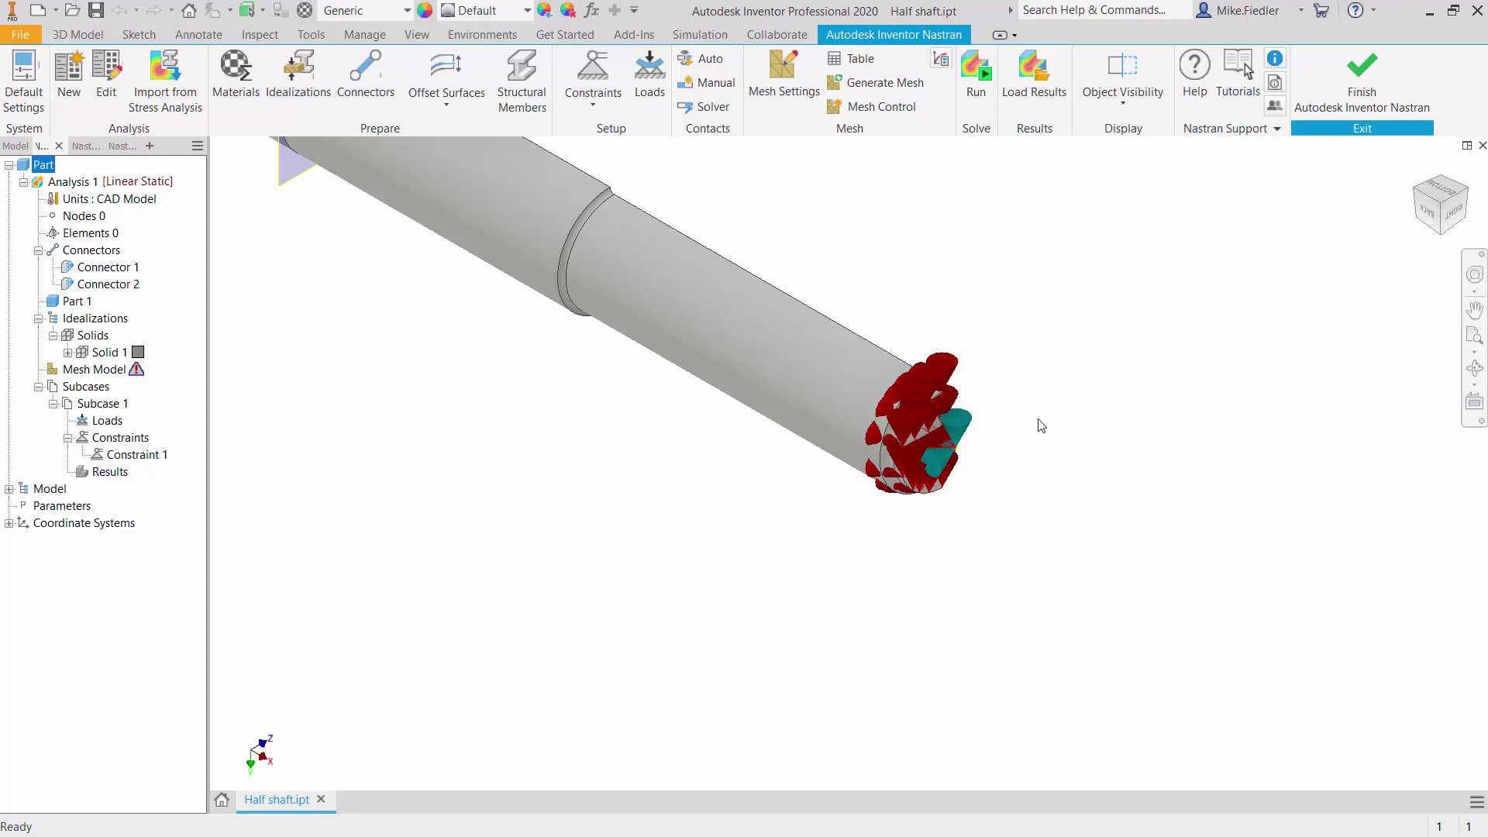
{"action": "scroll", "coordinate": [1041, 425], "scroll_direction": "down", "scroll_amount": 5}
{"action": "scroll", "coordinate": [886, 384], "scroll_direction": "down", "scroll_amount": 2}
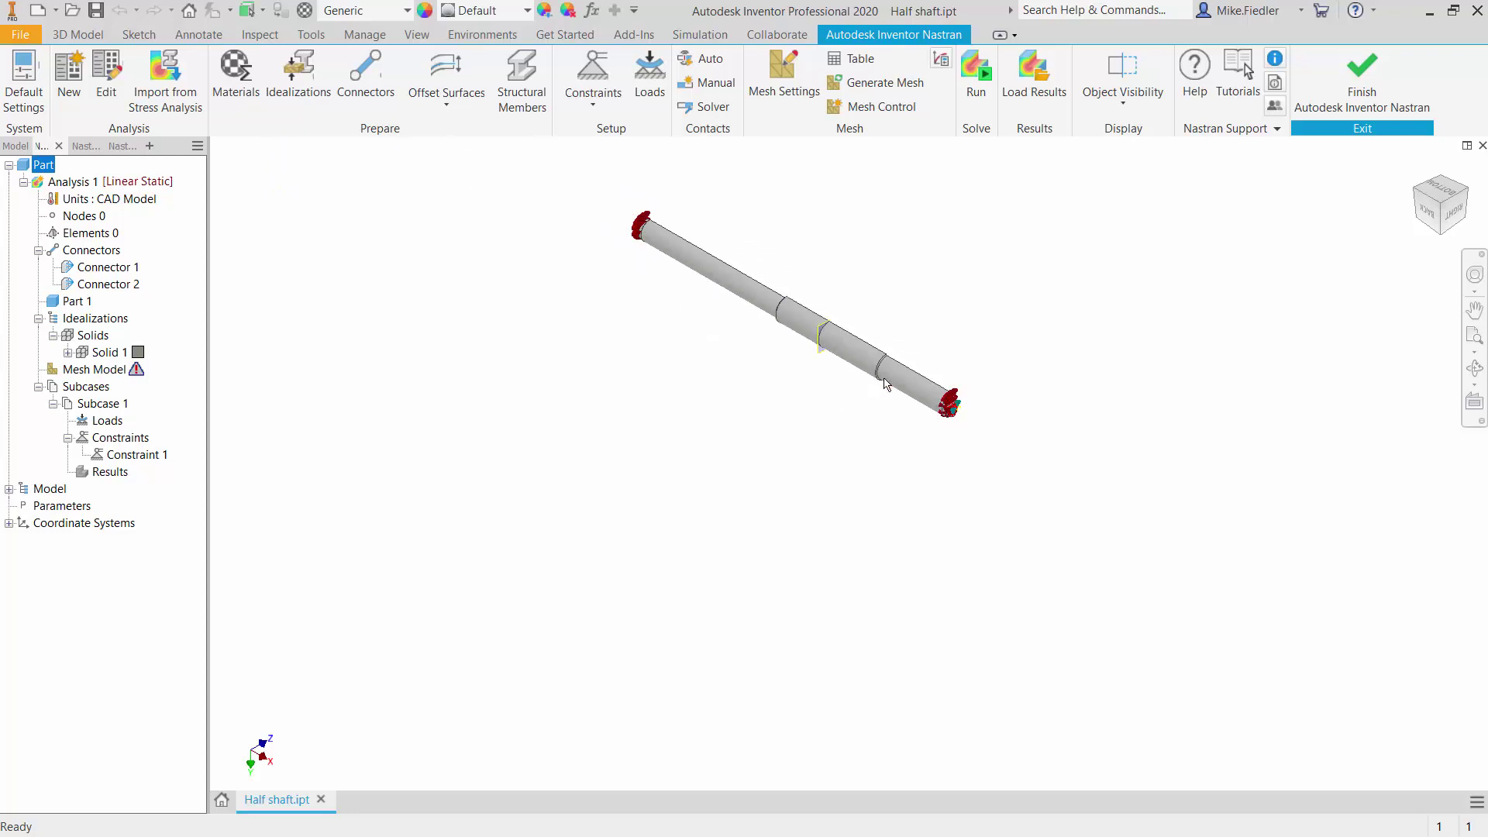
{"action": "mouse_move", "coordinate": [886, 384]}
{"action": "left_click", "coordinate": [26, 34]}
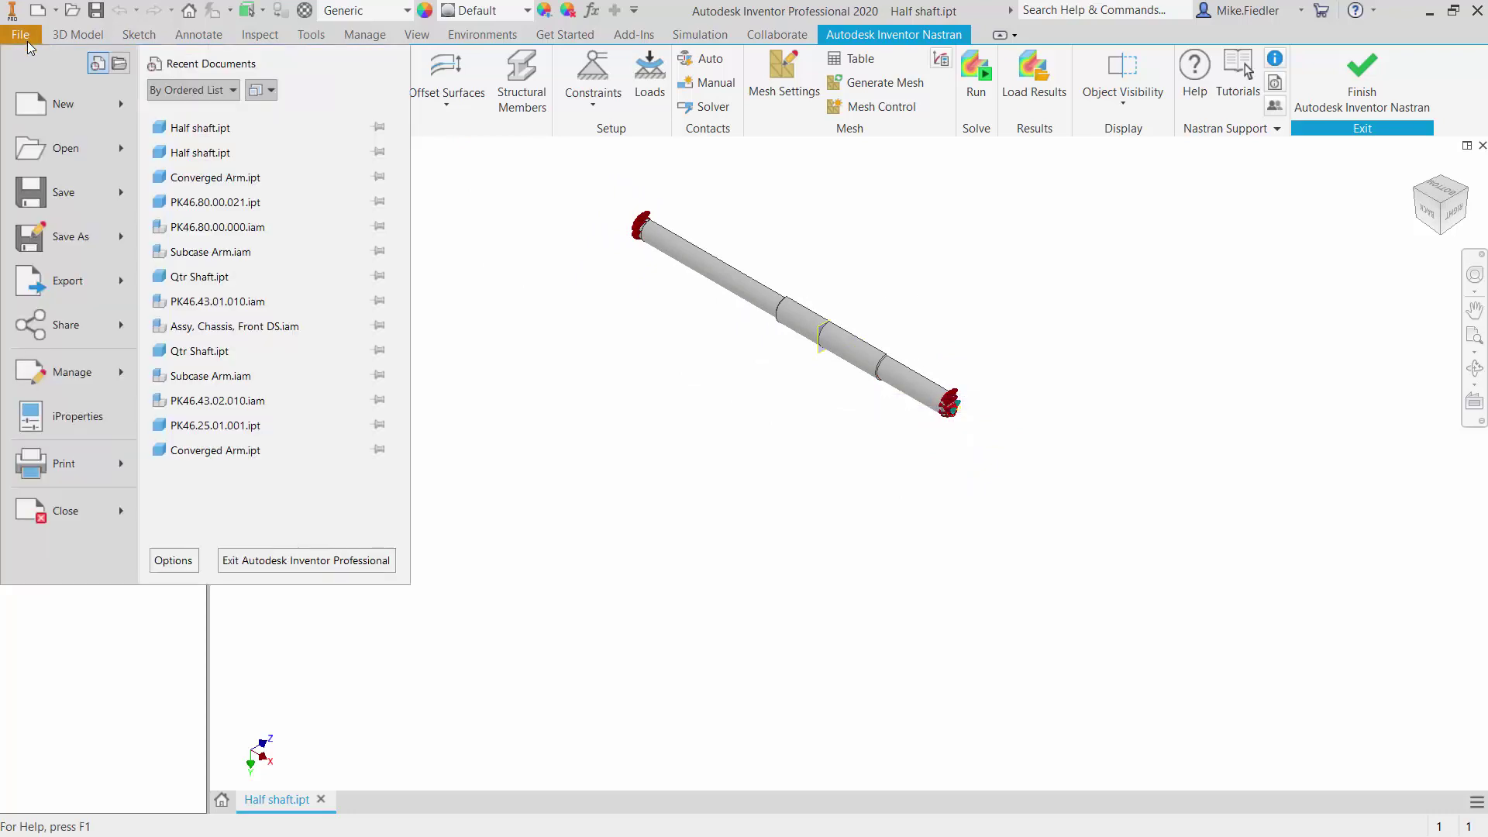
{"action": "left_click", "coordinate": [35, 195]}
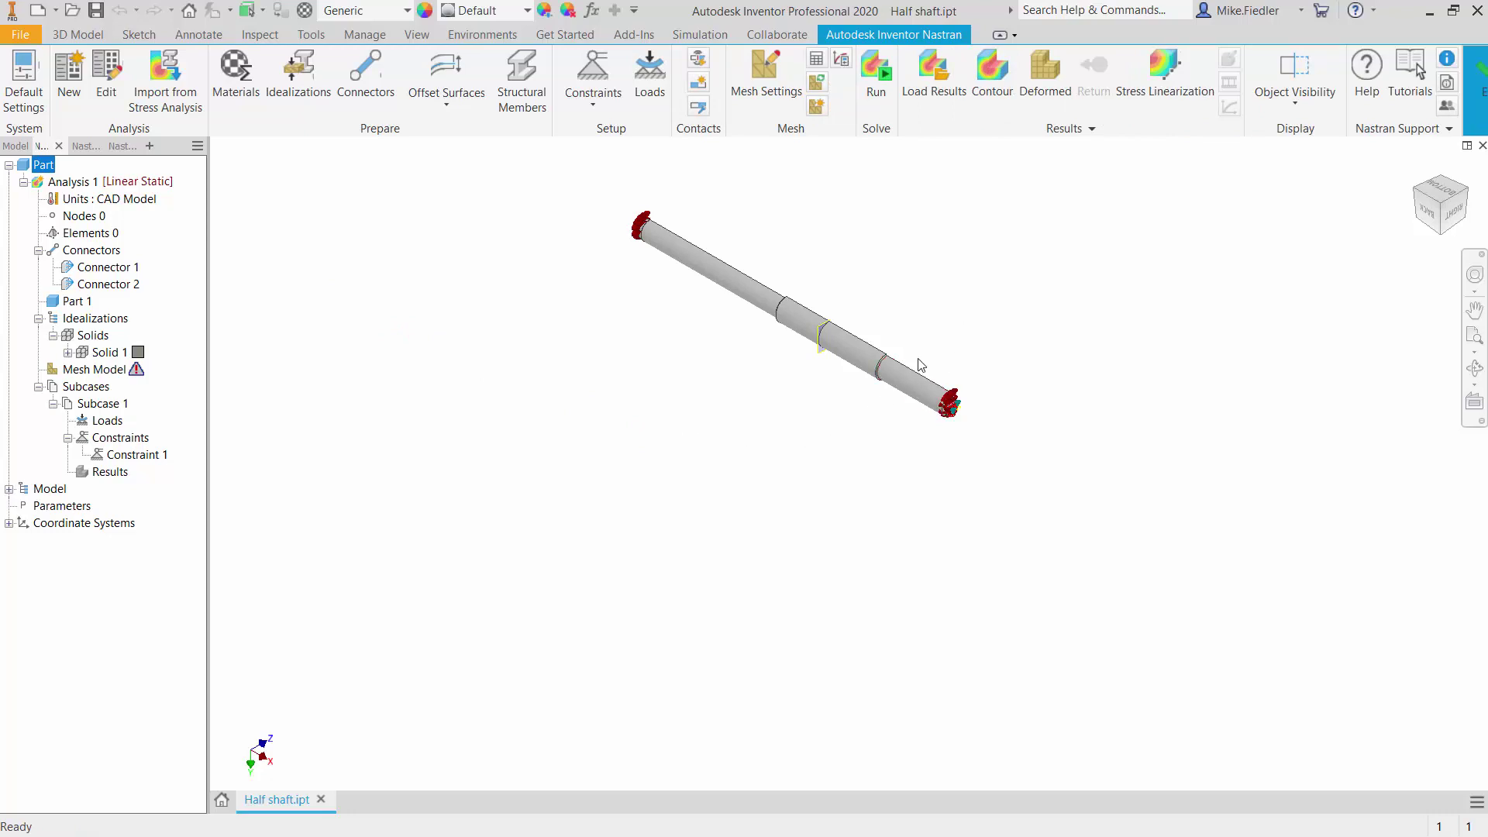
Step: Start a second structural constraint on the flat lengthwise cut face of the half shaft and apply the Z symmetry preset
{"action": "left_click", "coordinate": [1443, 180]}
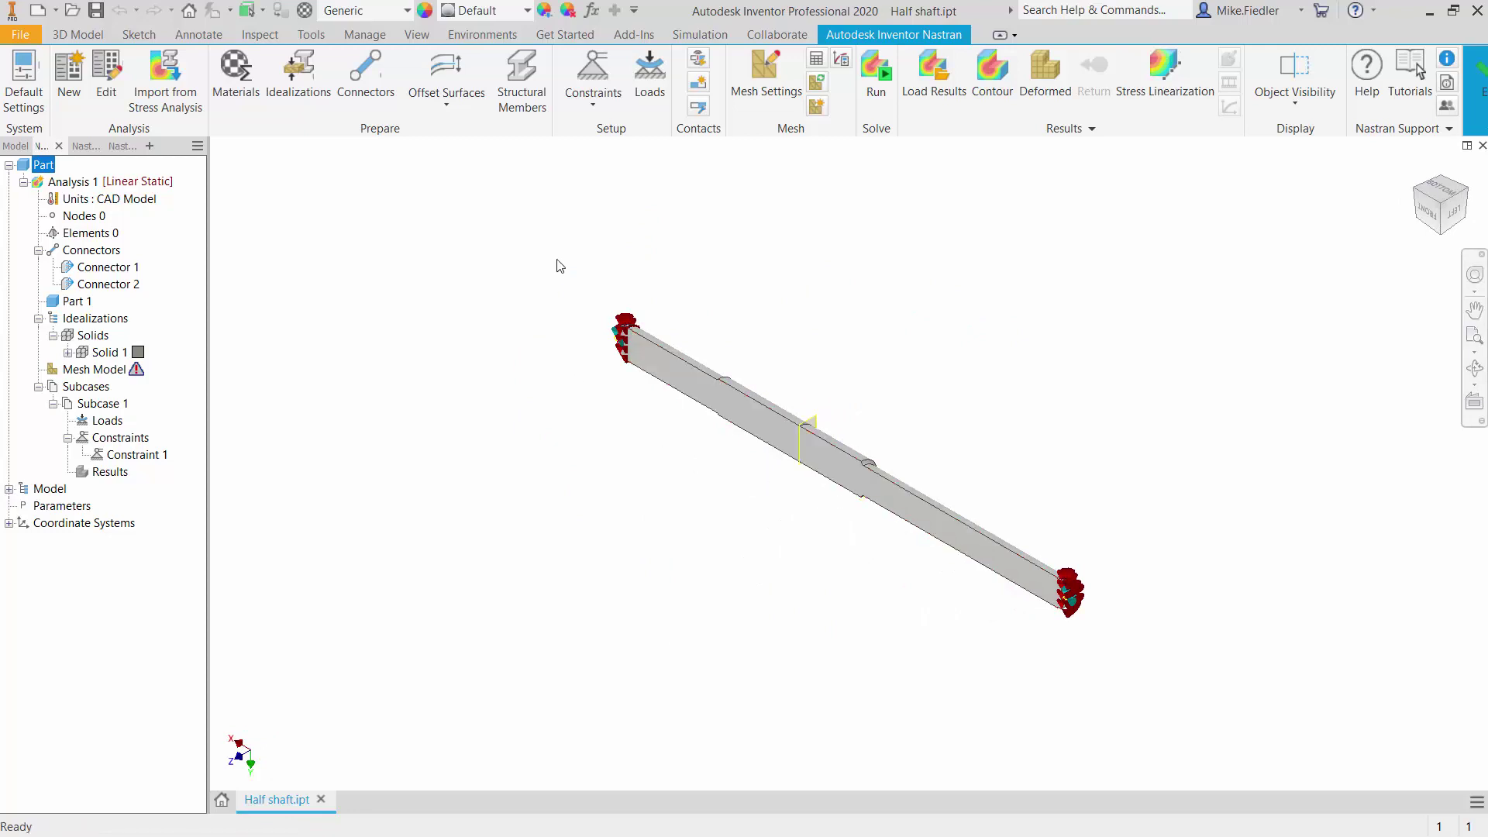
{"action": "left_click", "coordinate": [594, 102]}
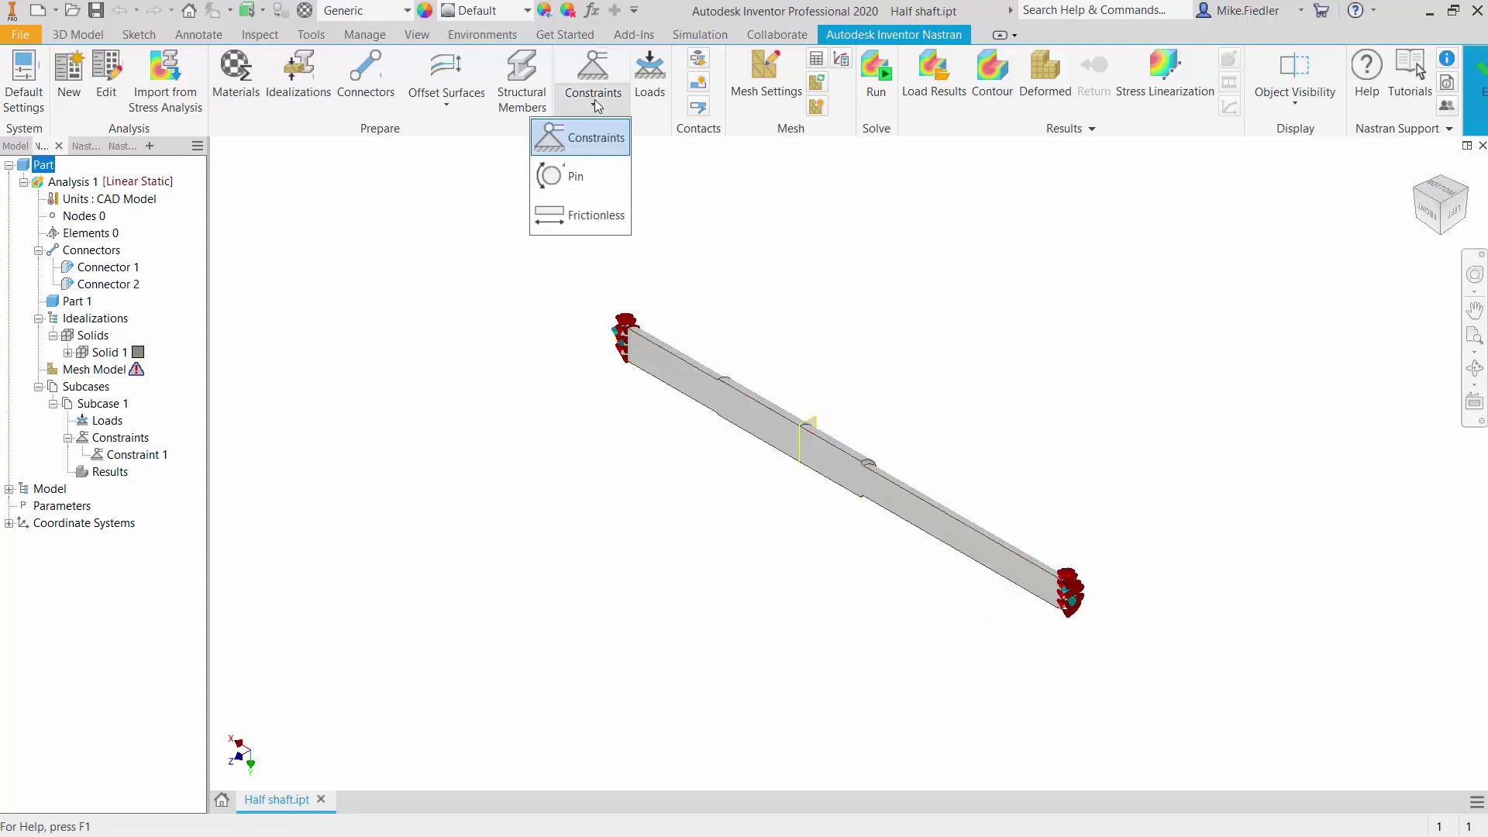
{"action": "left_click", "coordinate": [594, 141]}
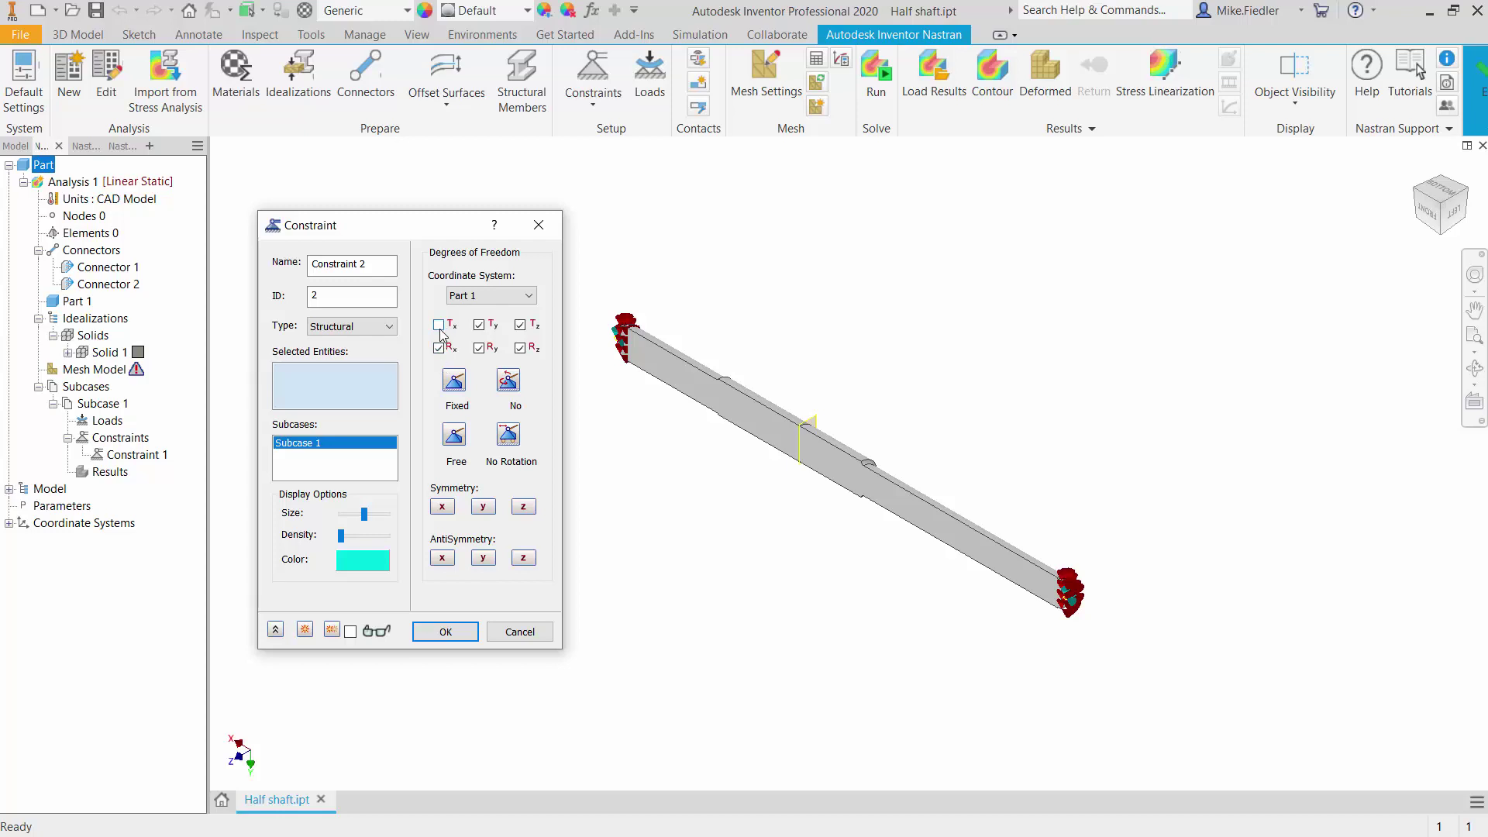
{"action": "left_click", "coordinate": [439, 326]}
{"action": "left_click", "coordinate": [510, 389]}
{"action": "left_click", "coordinate": [510, 437]}
{"action": "left_click", "coordinate": [828, 454]}
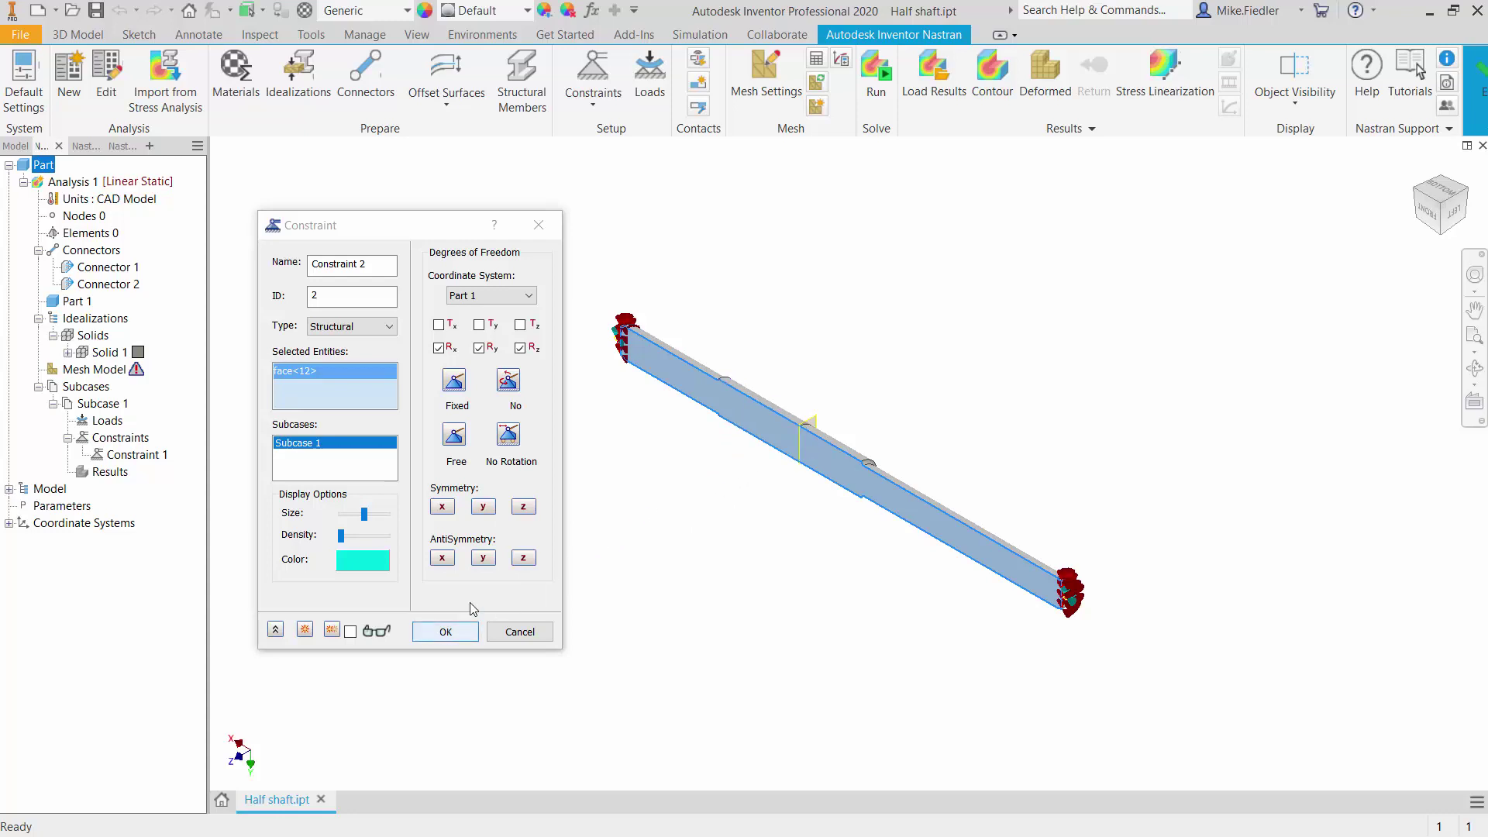
{"action": "left_click", "coordinate": [530, 513]}
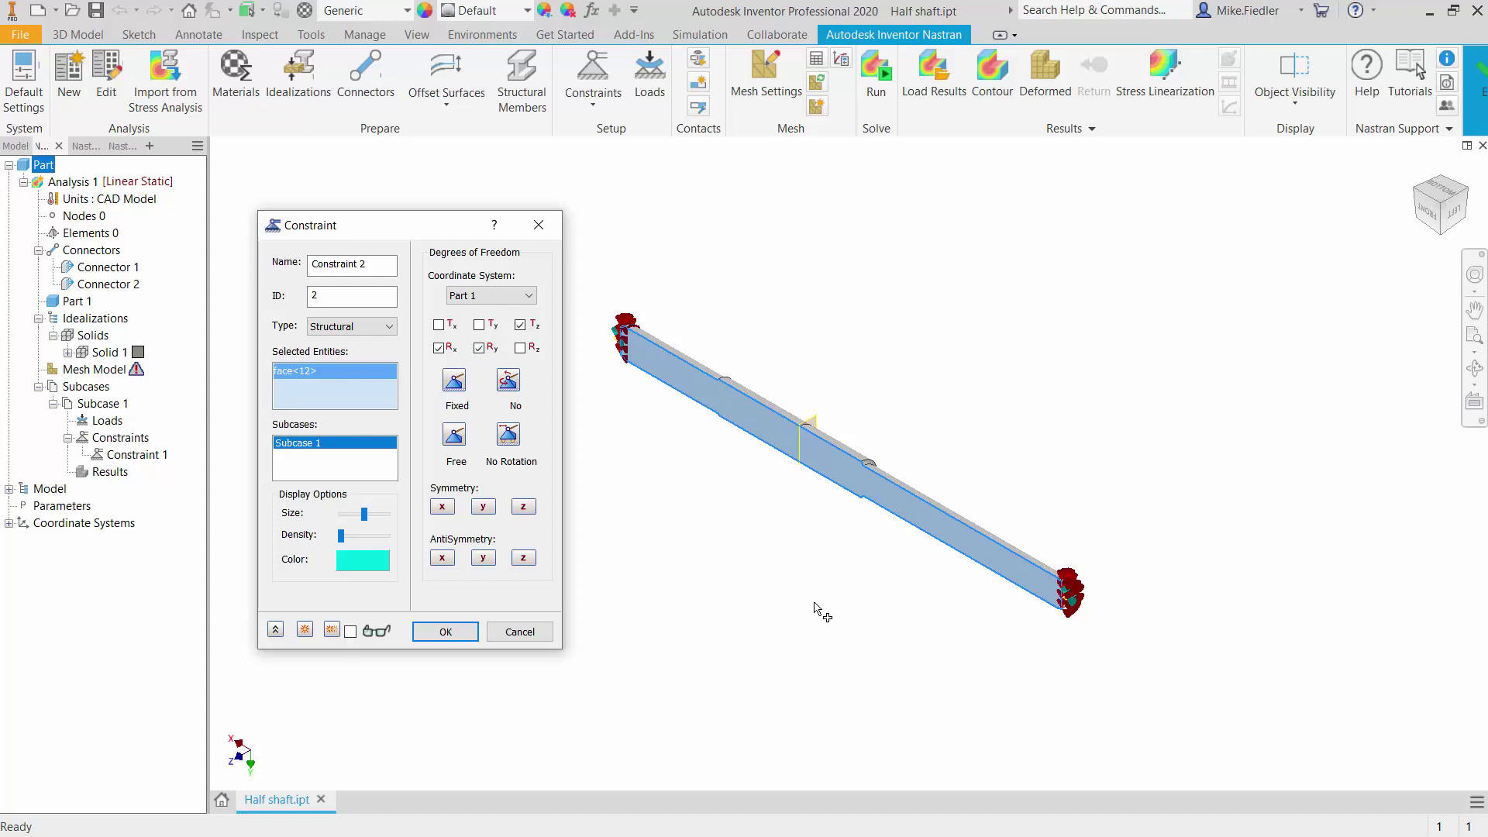
Step: Name the cut-face constraint "z symmetry" and accept it
{"action": "middle_click_drag", "start_coordinate": [814, 603], "coordinate": [781, 603], "text": "shift"}
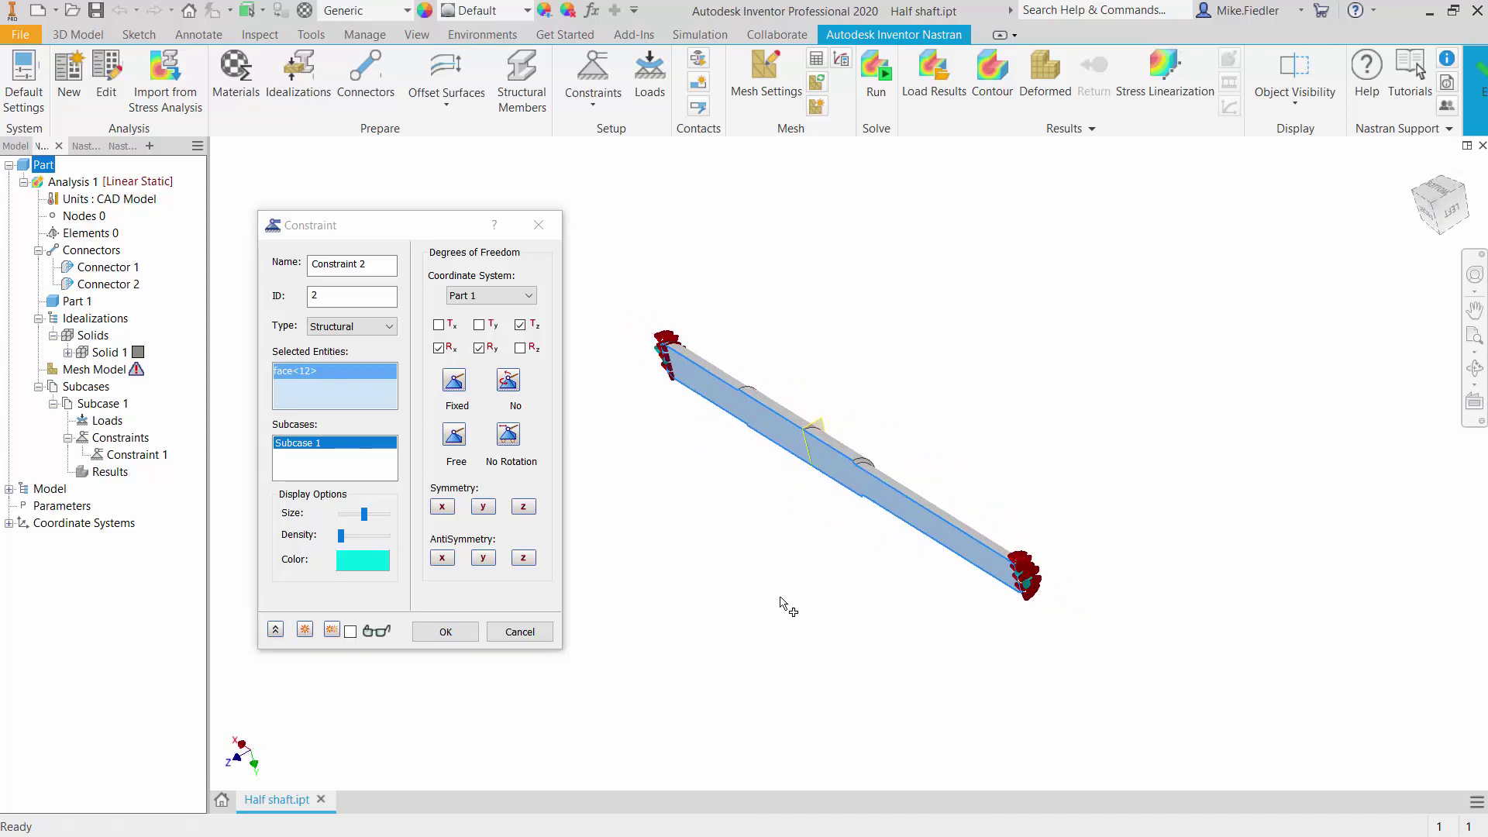
{"action": "left_click", "coordinate": [287, 276]}
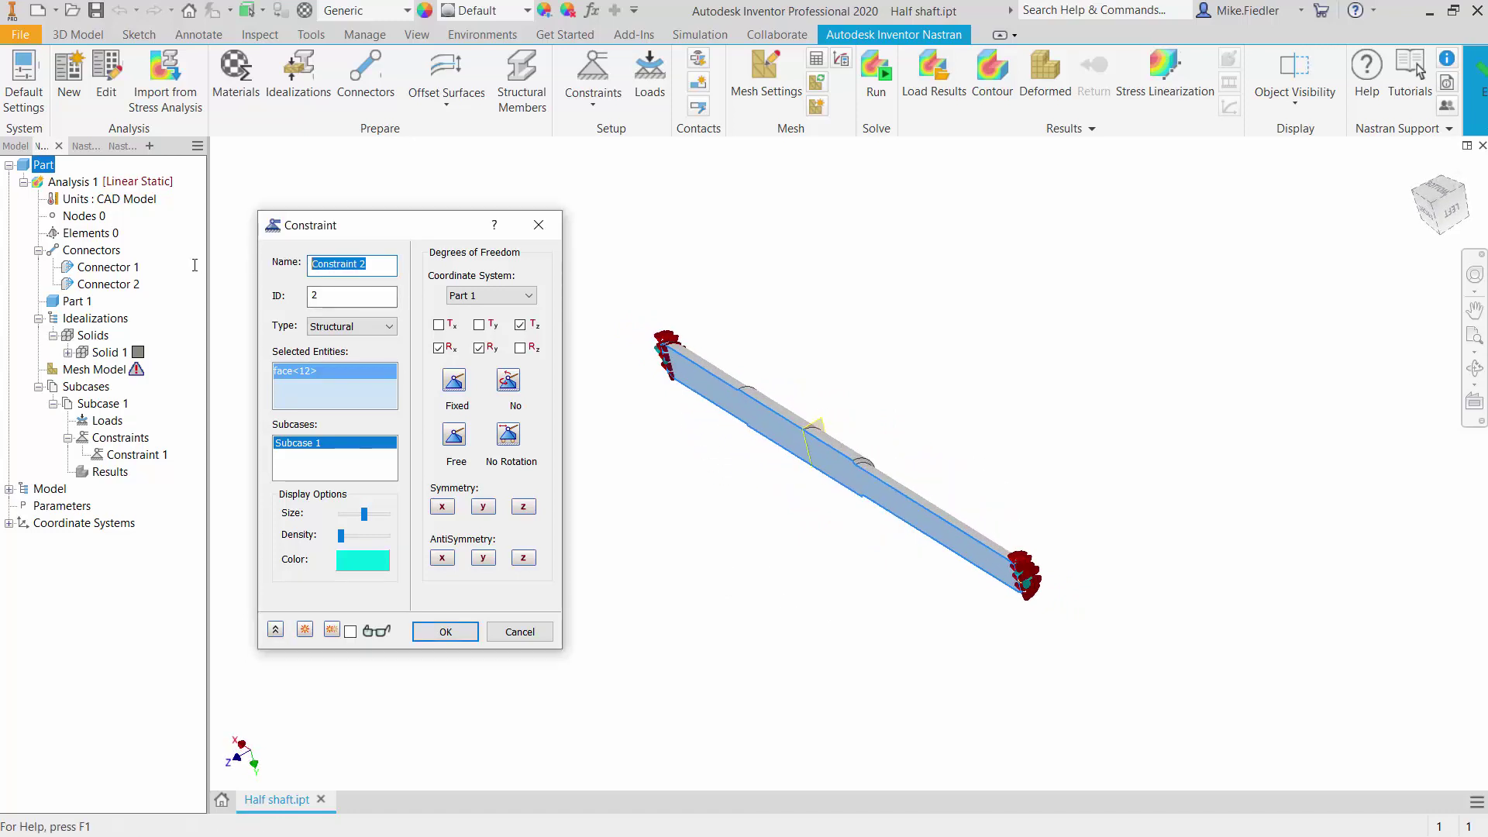
{"action": "type", "text": "z symmetry"}
{"action": "left_click", "coordinate": [445, 633]}
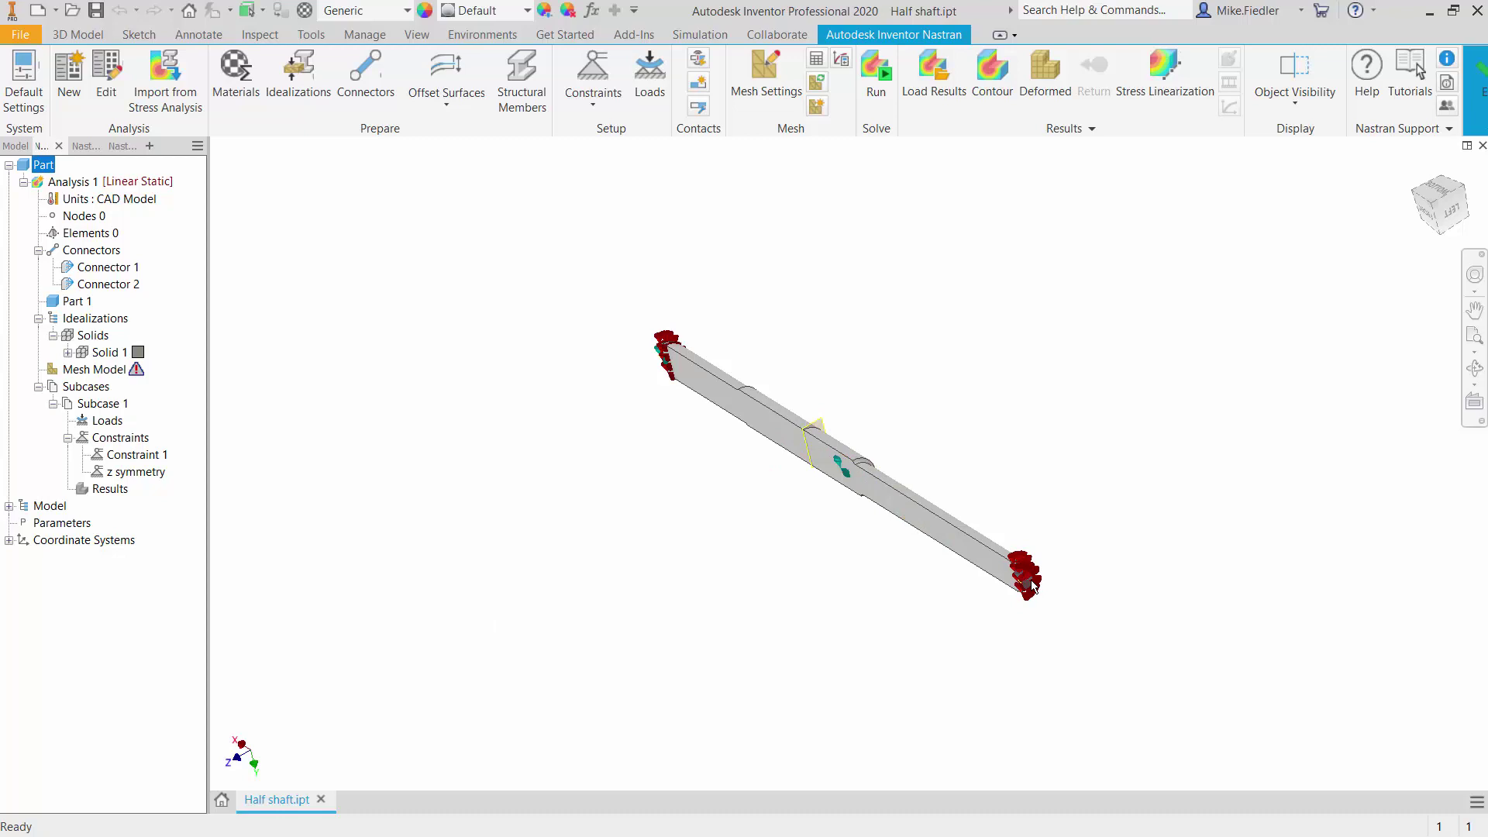
Step: Start a Force load for Subcase 1 on the semicircular edge at the work plane in the middle of the shaft
{"action": "mouse_move", "coordinate": [1034, 587]}
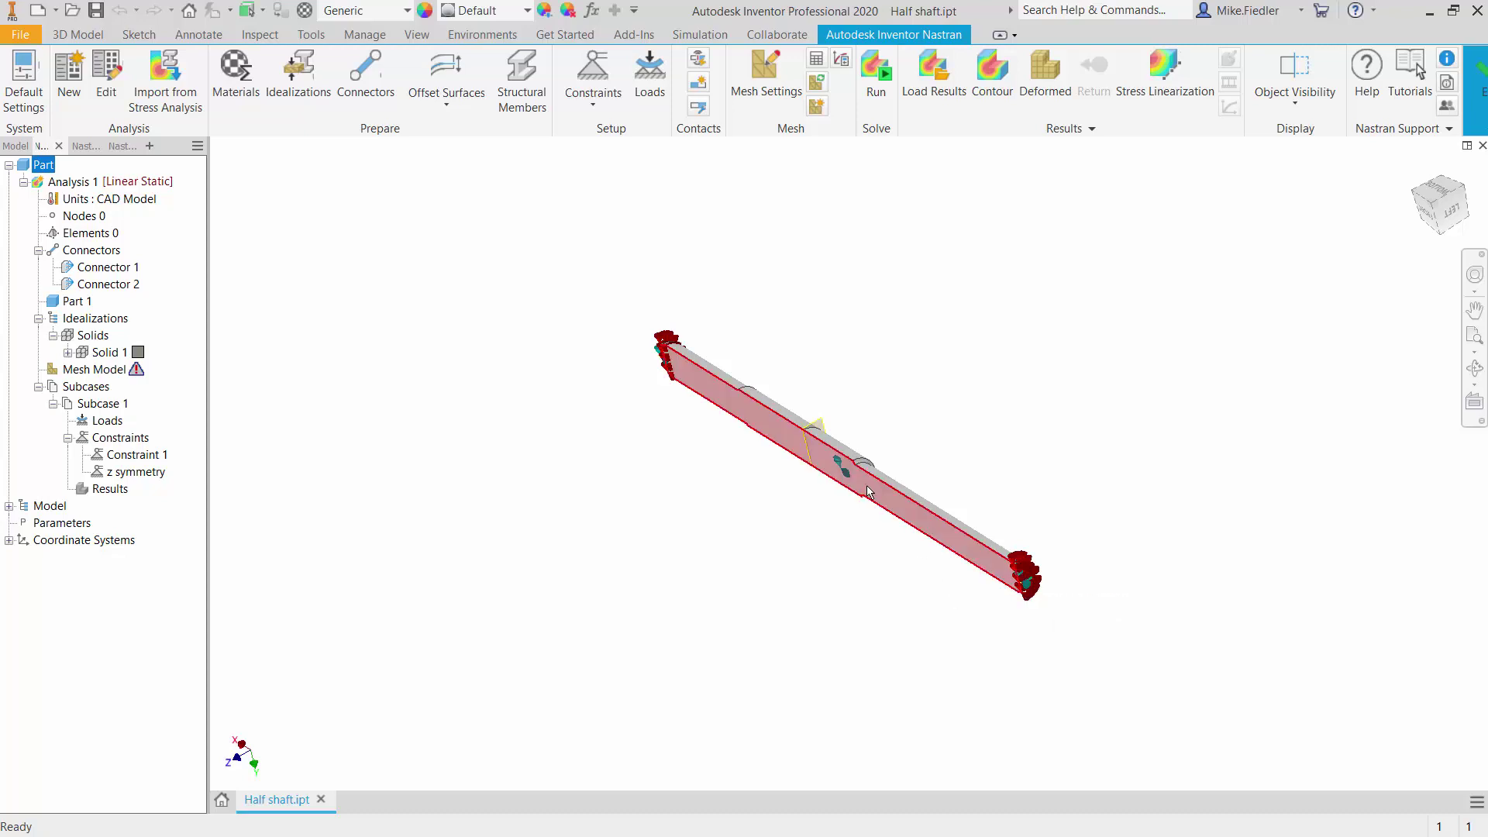
{"action": "mouse_move", "coordinate": [867, 485]}
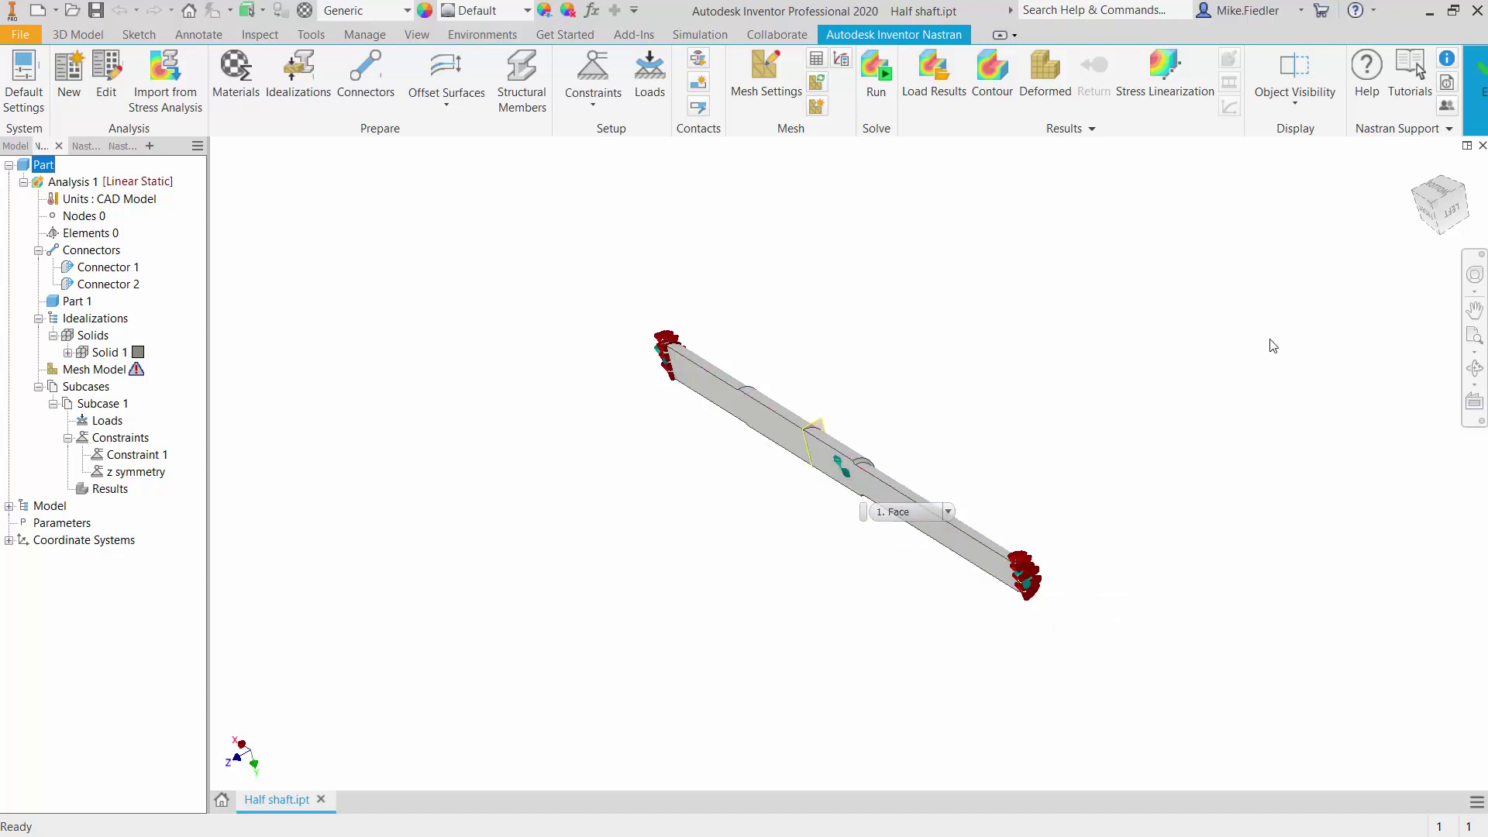
{"action": "left_click", "coordinate": [1436, 205]}
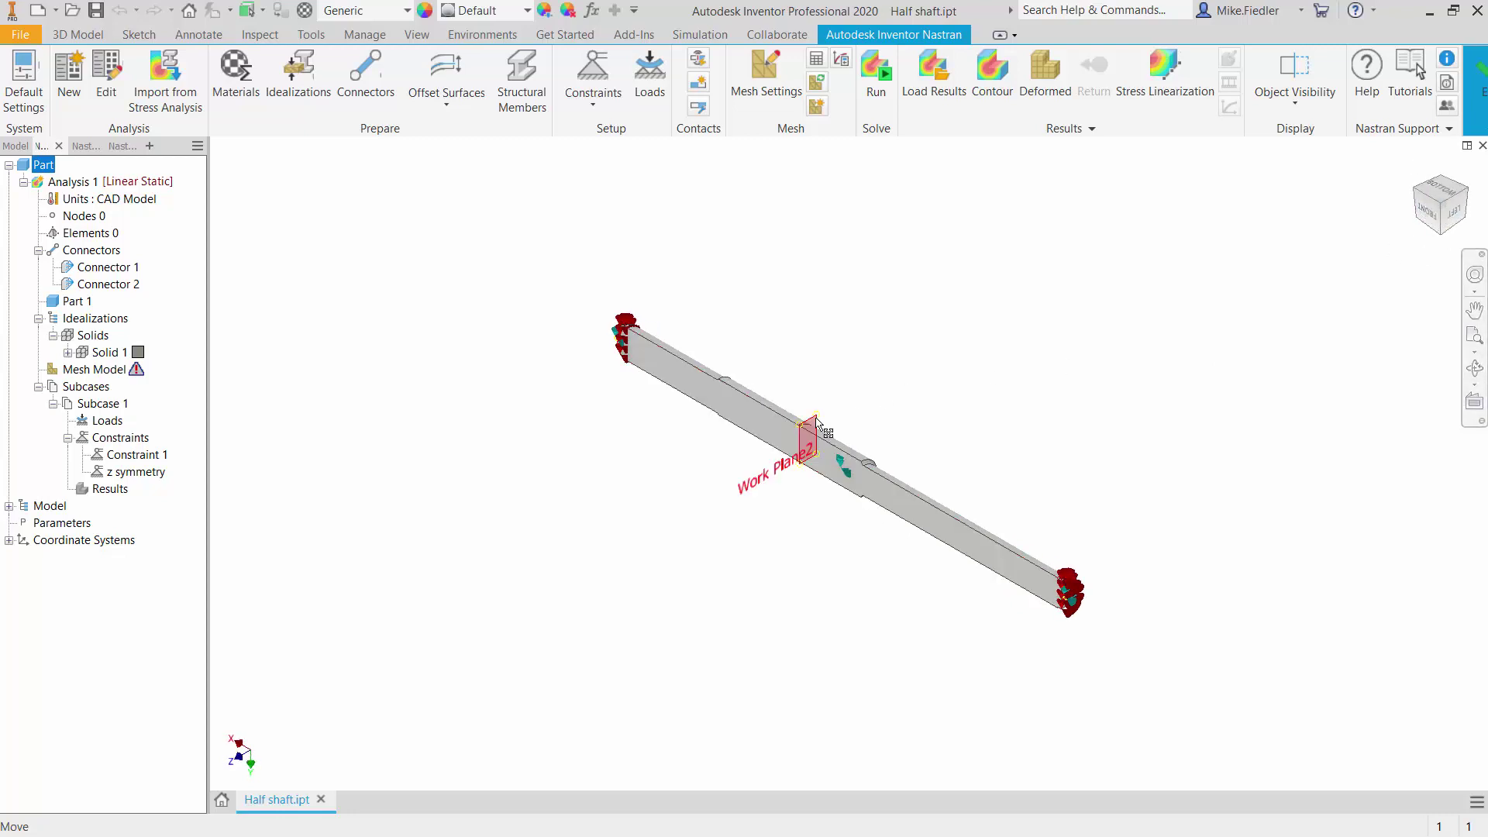
{"action": "scroll", "coordinate": [818, 423], "scroll_direction": "up", "scroll_amount": 5}
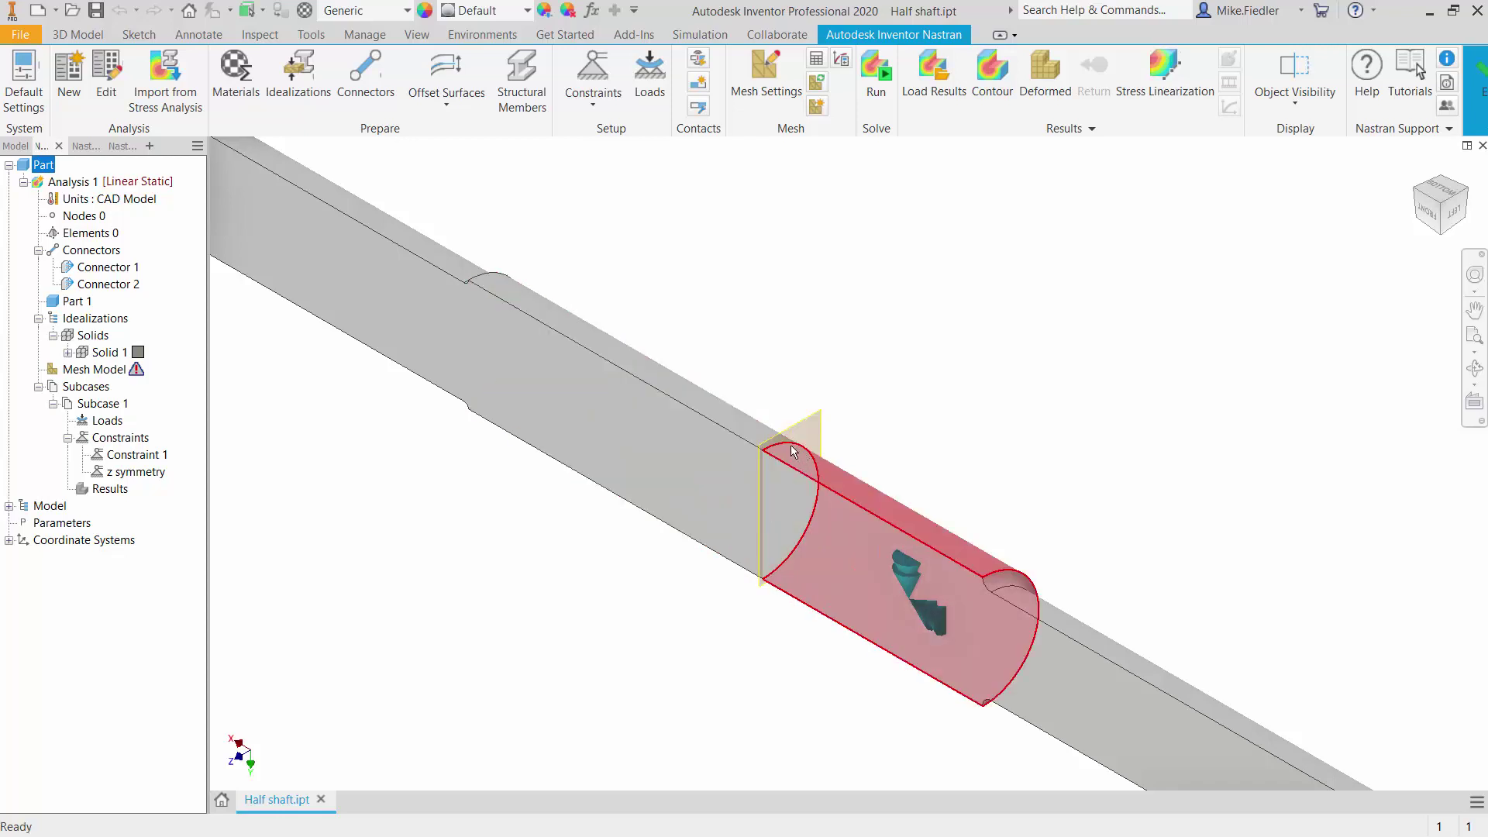
{"action": "left_click", "coordinate": [668, 73]}
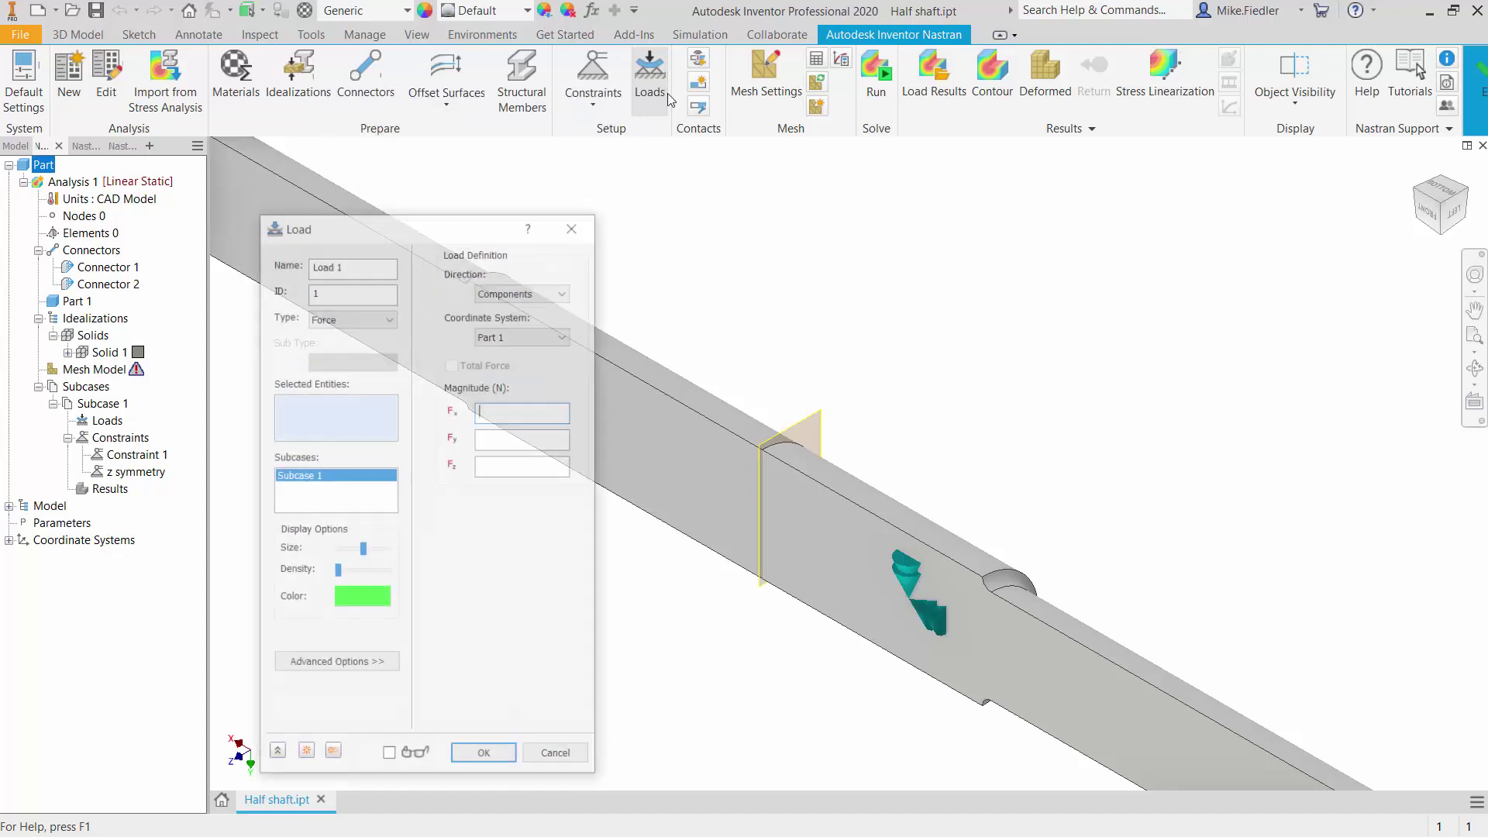
{"action": "left_click", "coordinate": [786, 444]}
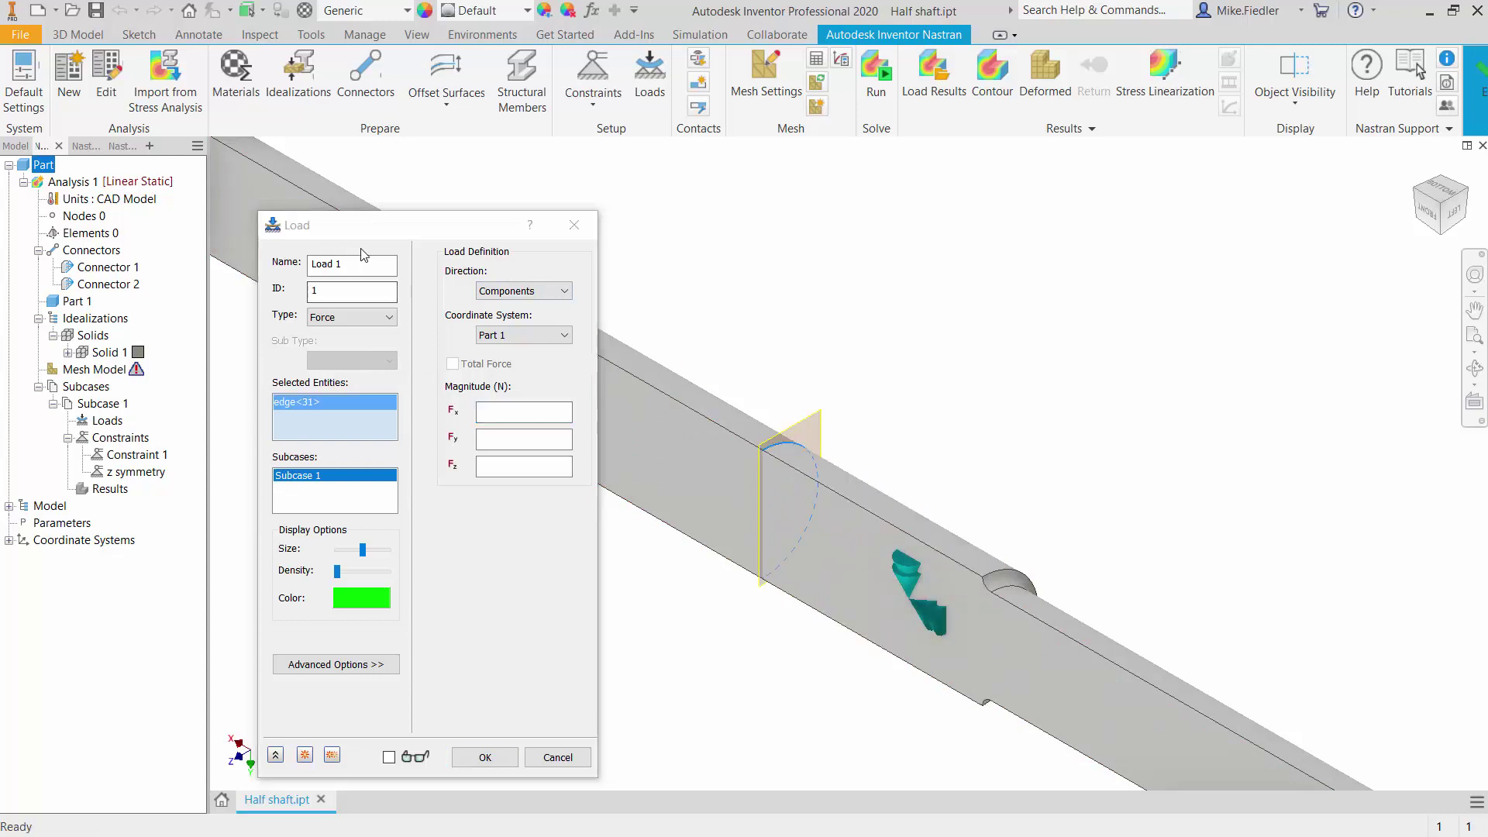
{"action": "left_click_drag", "start_coordinate": [400, 226], "coordinate": [422, 207]}
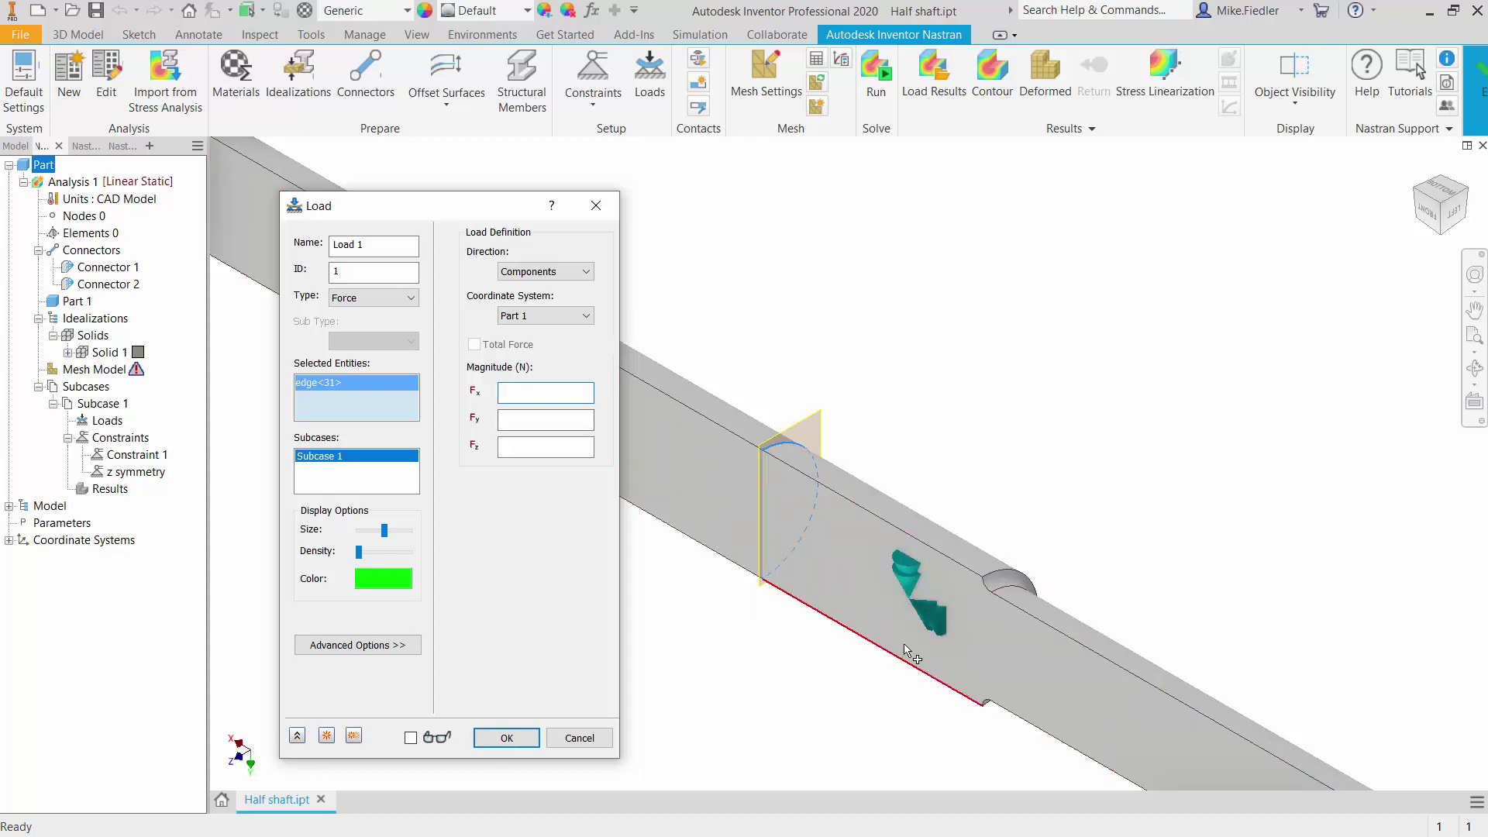
Step: Set the load's Fy magnitude to -3400 N and accept the load
{"action": "left_click", "coordinate": [529, 420]}
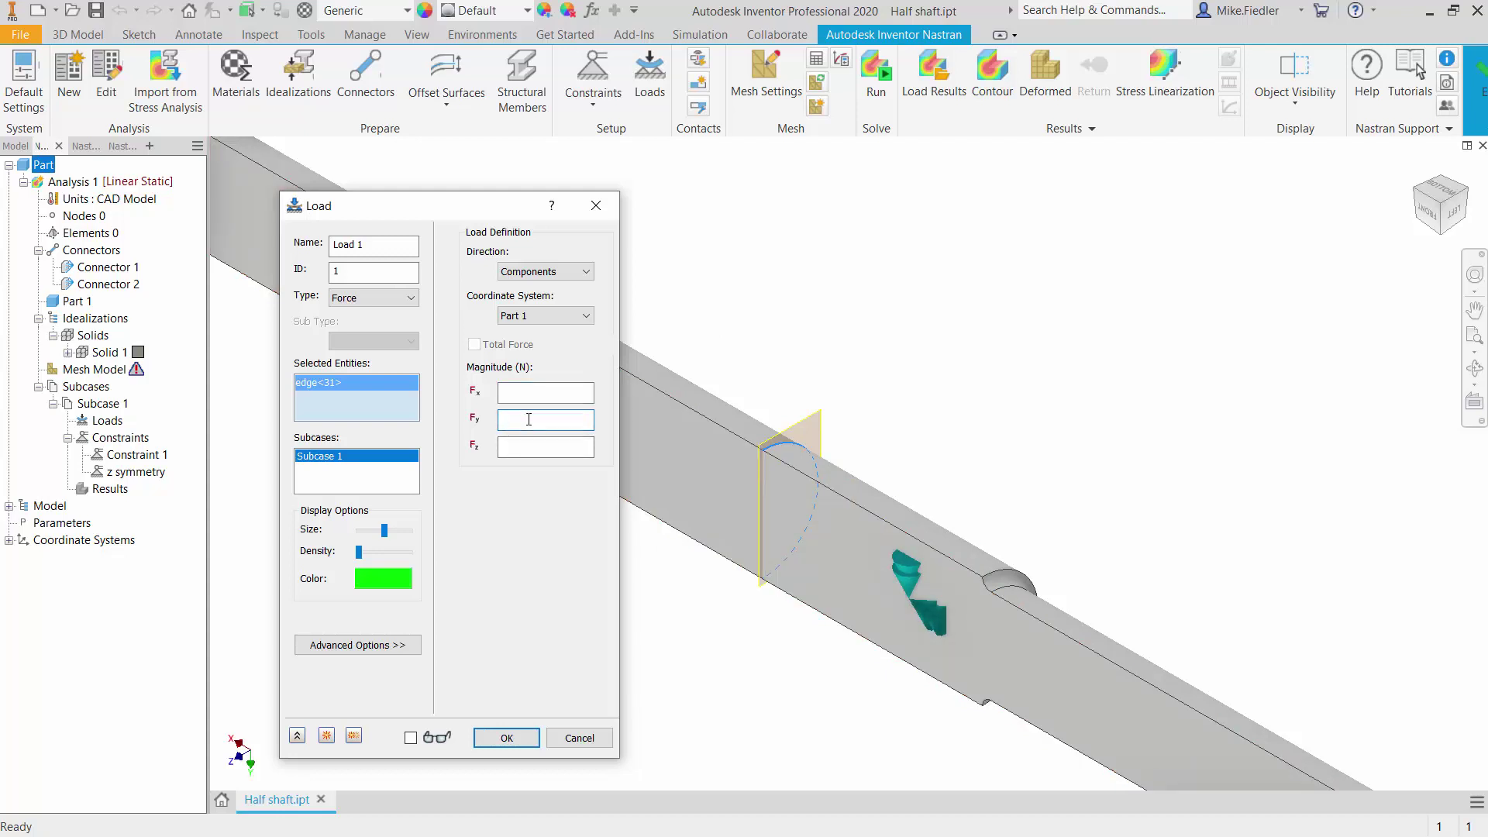
{"action": "type", "text": "-3400"}
{"action": "left_click", "coordinate": [509, 738]}
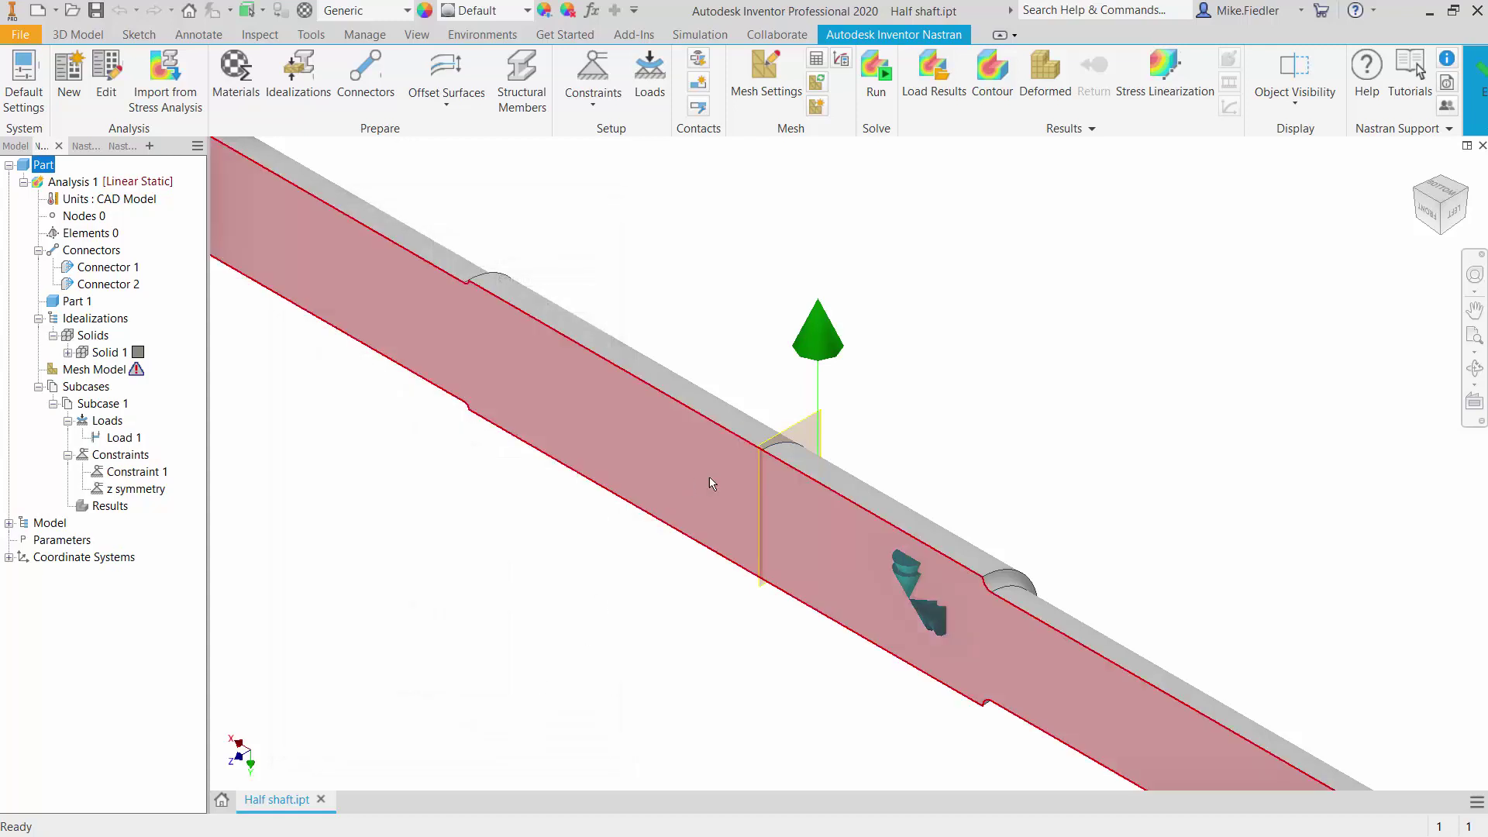
Step: Start a new mesh control, set its face element size to 0.5 mm and activate face selection
{"action": "scroll", "coordinate": [797, 469], "scroll_direction": "up", "scroll_amount": 2}
{"action": "scroll", "coordinate": [796, 469], "scroll_direction": "up", "scroll_amount": 2}
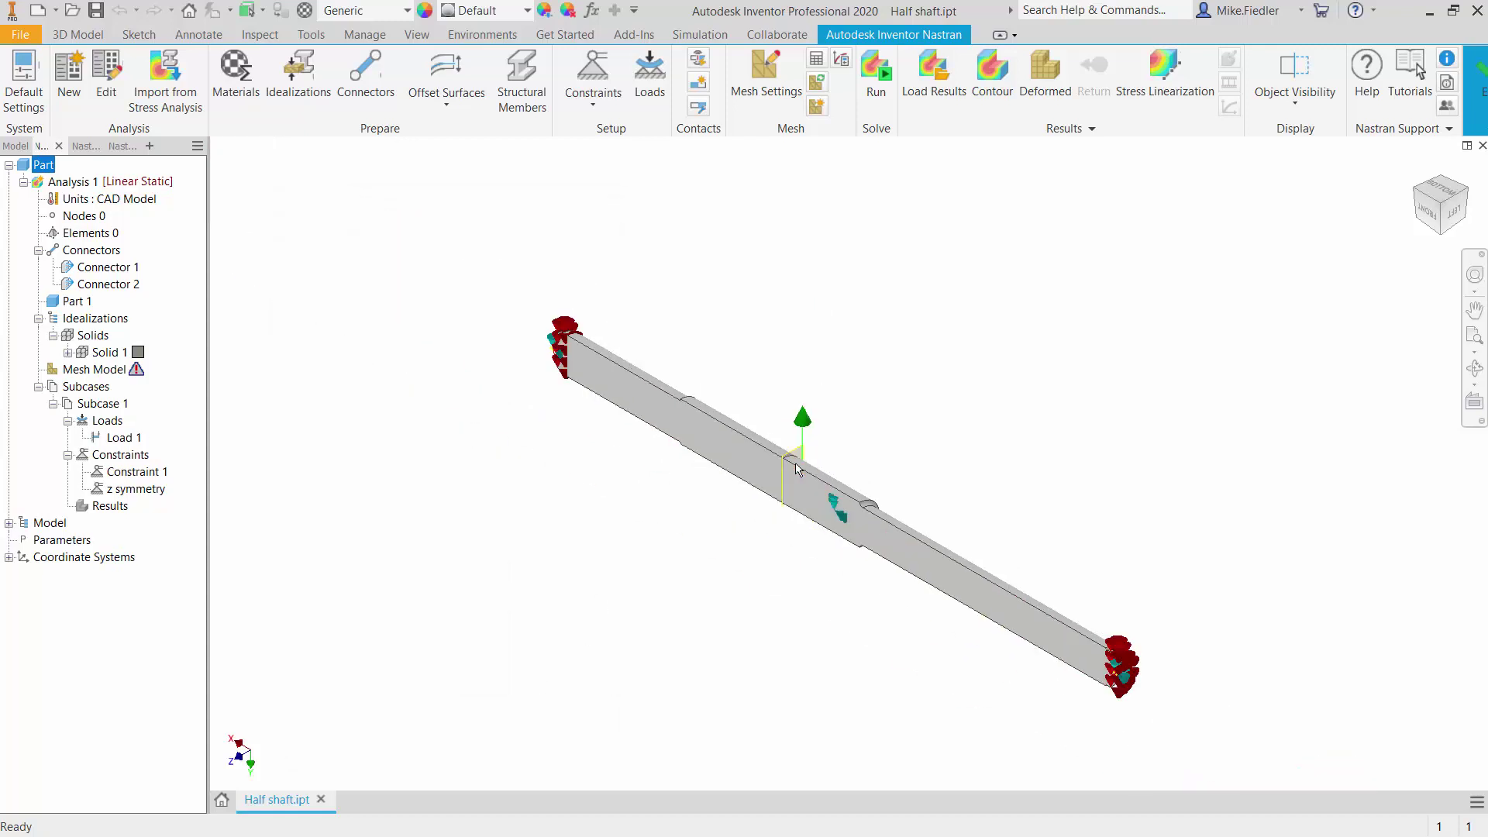
{"action": "scroll", "coordinate": [797, 469], "scroll_direction": "down", "scroll_amount": 5}
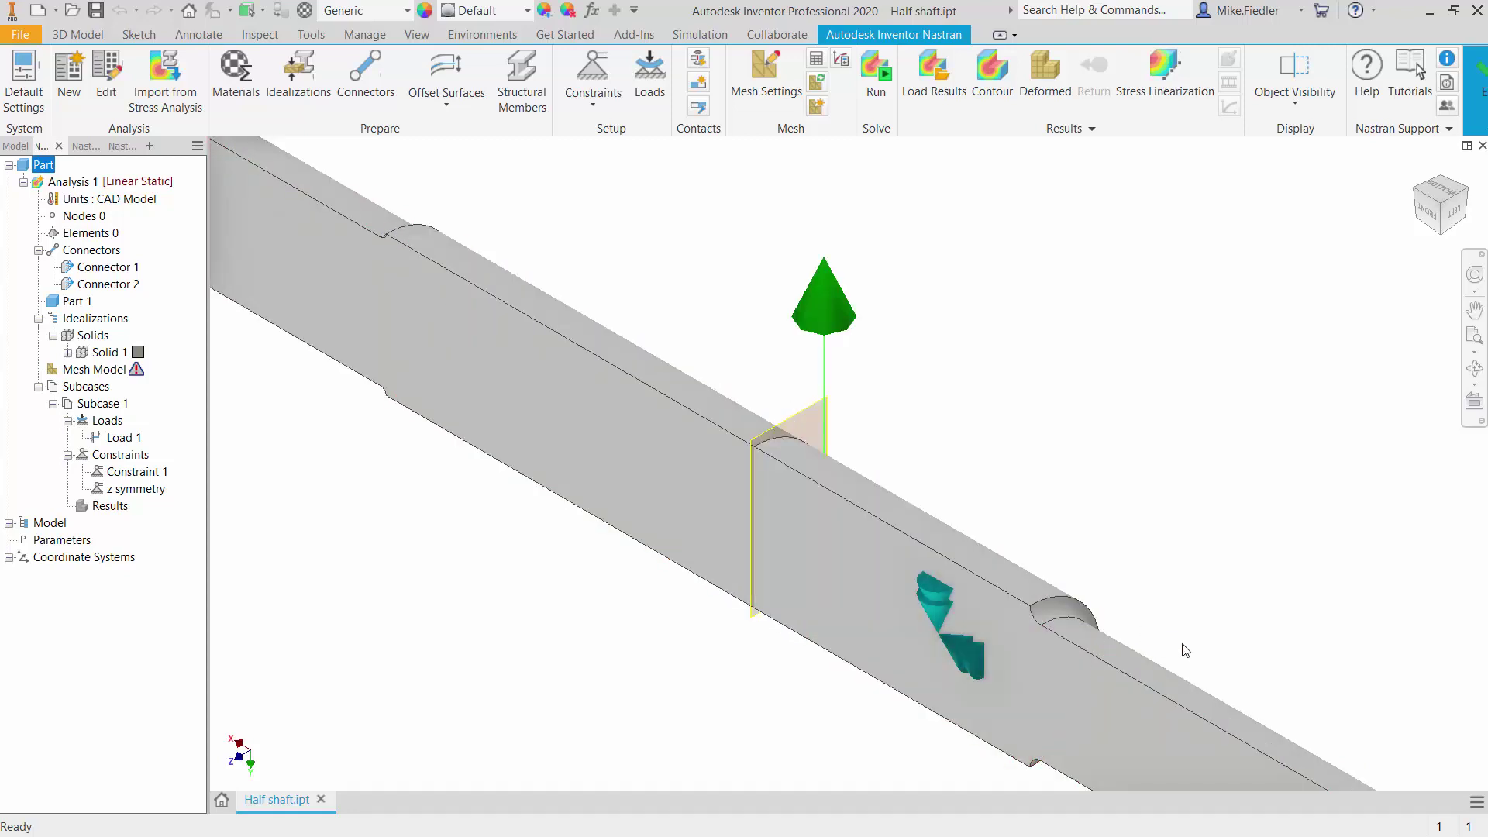
{"action": "scroll", "coordinate": [1185, 650], "scroll_direction": "up", "scroll_amount": 3}
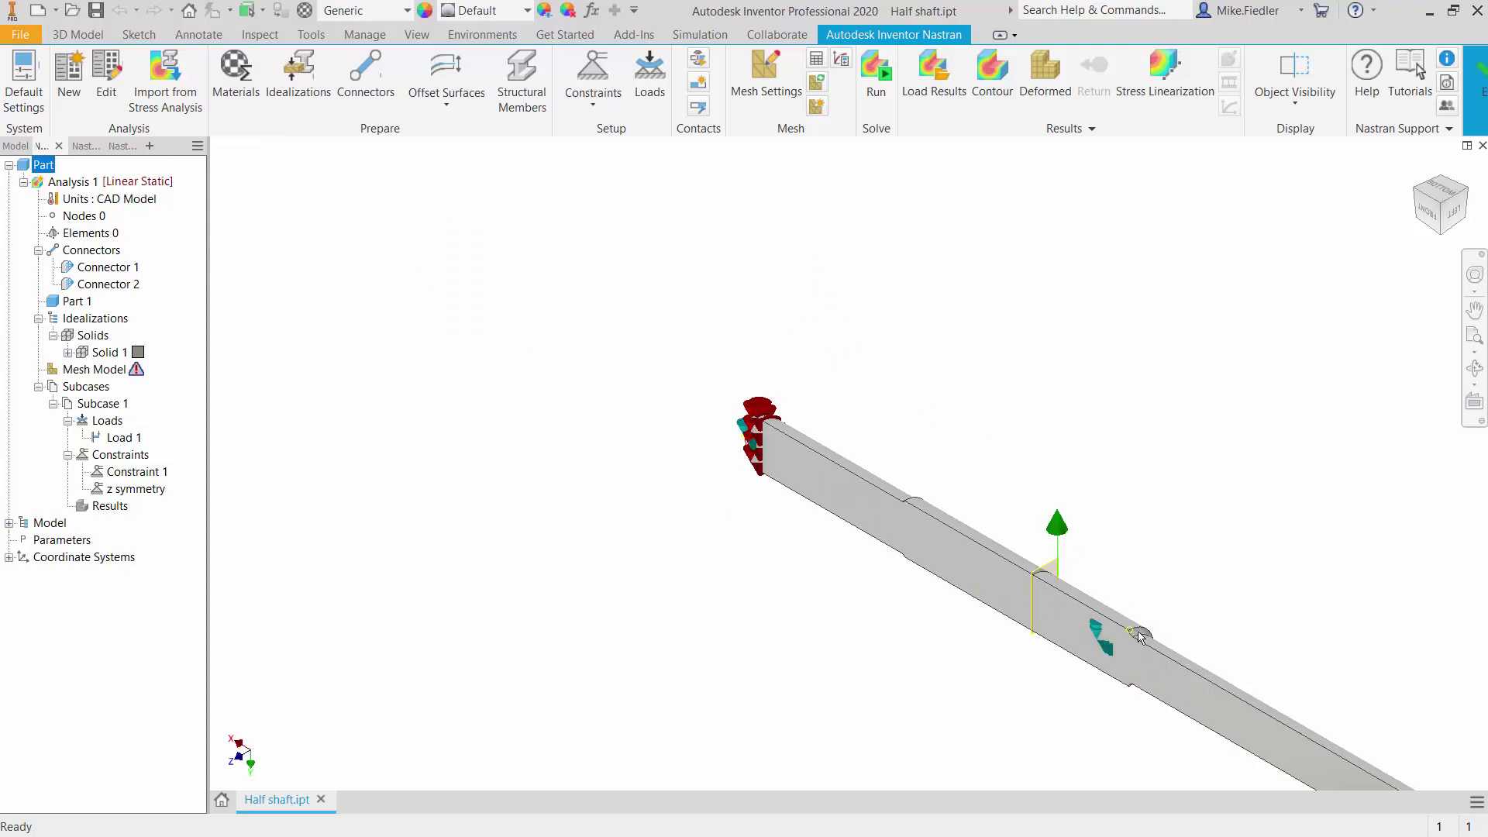
{"action": "left_click", "coordinate": [818, 110]}
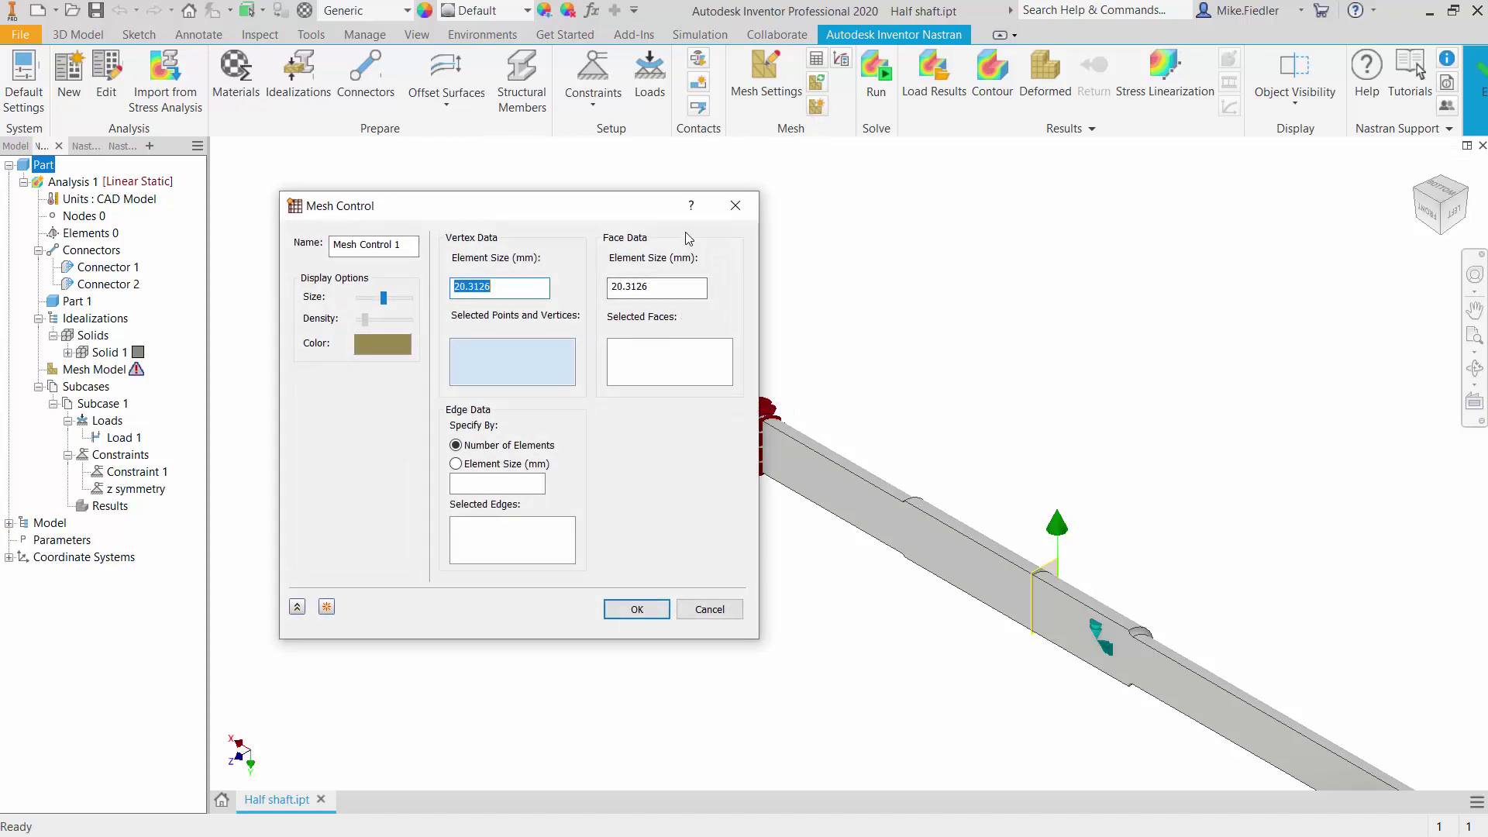
{"action": "left_click", "coordinate": [657, 287]}
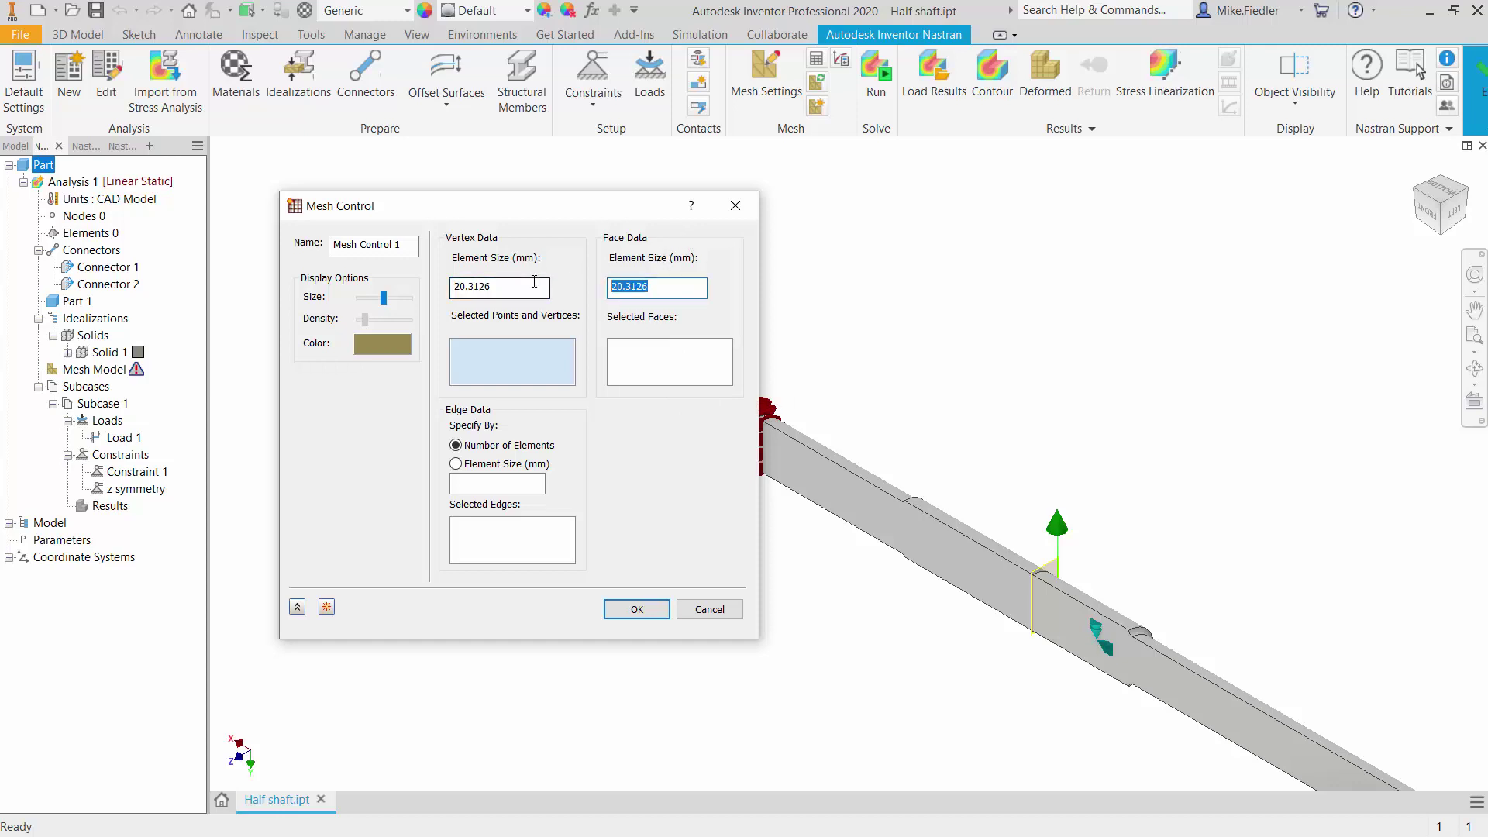
{"action": "type", "text": "0.5"}
{"action": "left_click", "coordinate": [663, 374]}
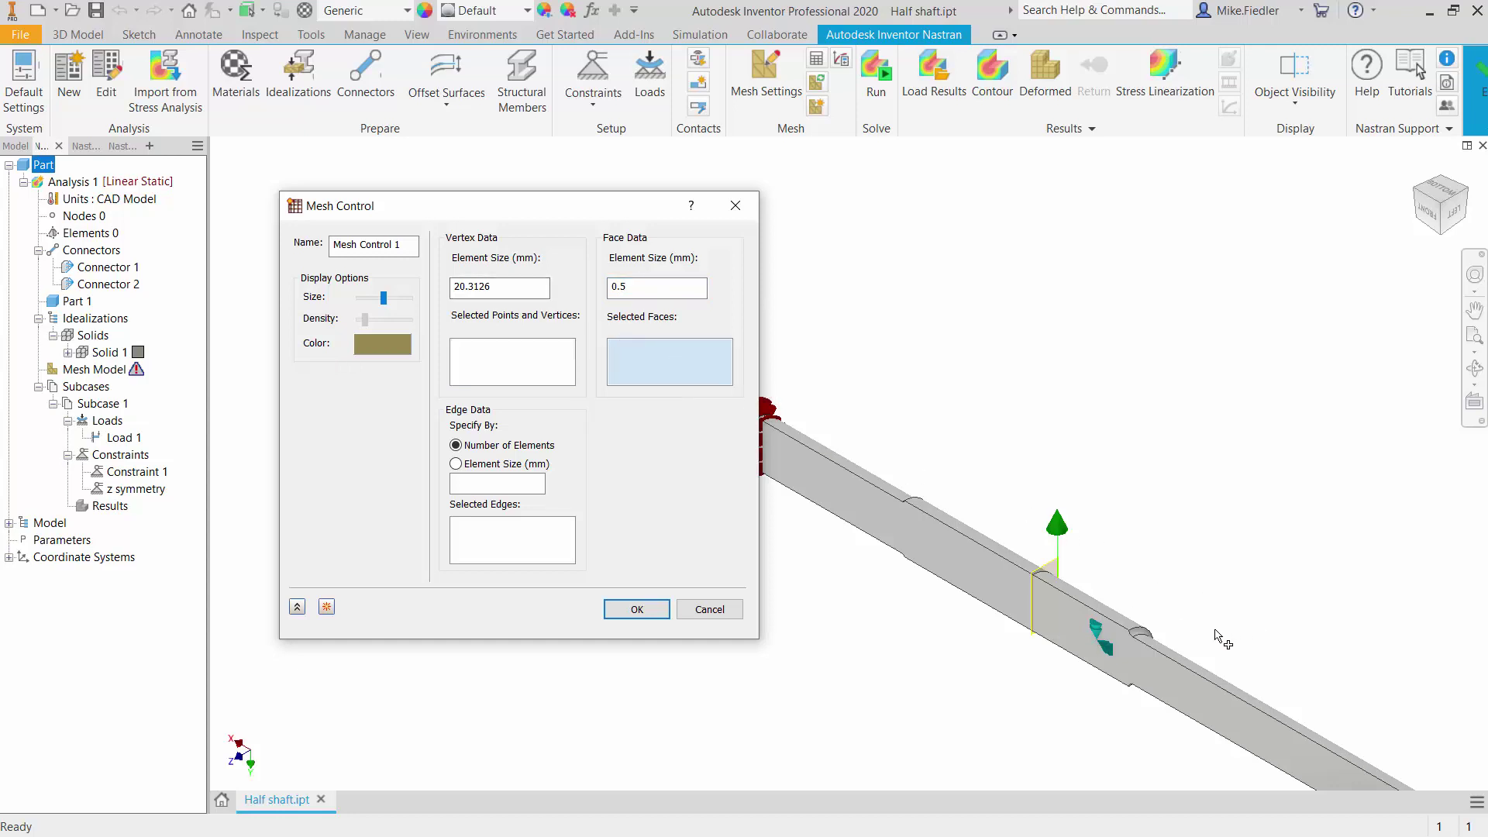
Step: Add the shoulder fillet face and the nearby shaft-end fillet face on one side to the mesh control's selected faces
{"action": "scroll", "coordinate": [1194, 636], "scroll_direction": "down", "scroll_amount": 5}
{"action": "left_click", "coordinate": [1056, 628]}
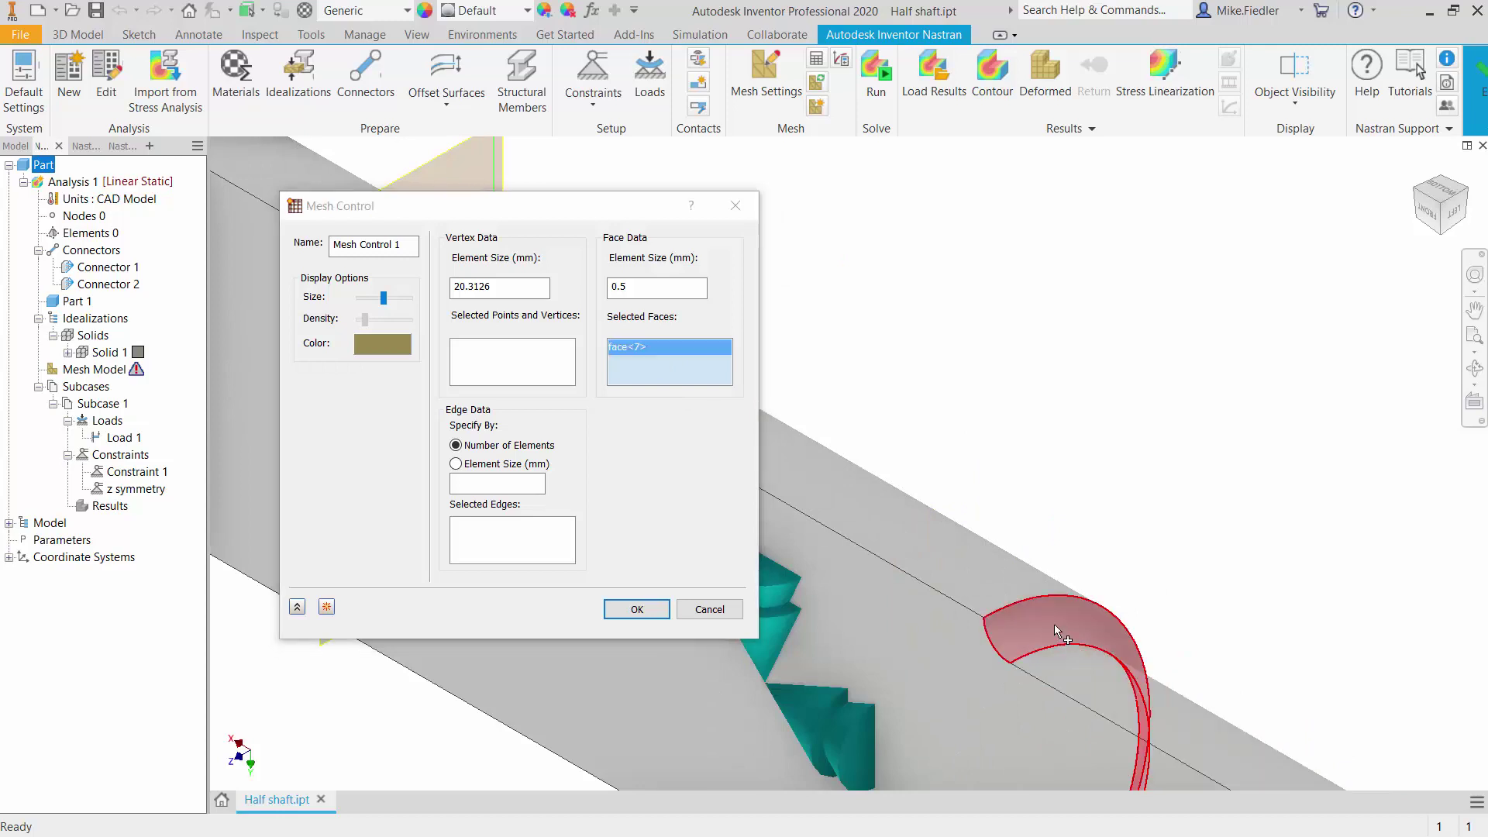
{"action": "scroll", "coordinate": [1202, 628], "scroll_direction": "up", "scroll_amount": 6}
{"action": "scroll", "coordinate": [1372, 721], "scroll_direction": "down", "scroll_amount": 5}
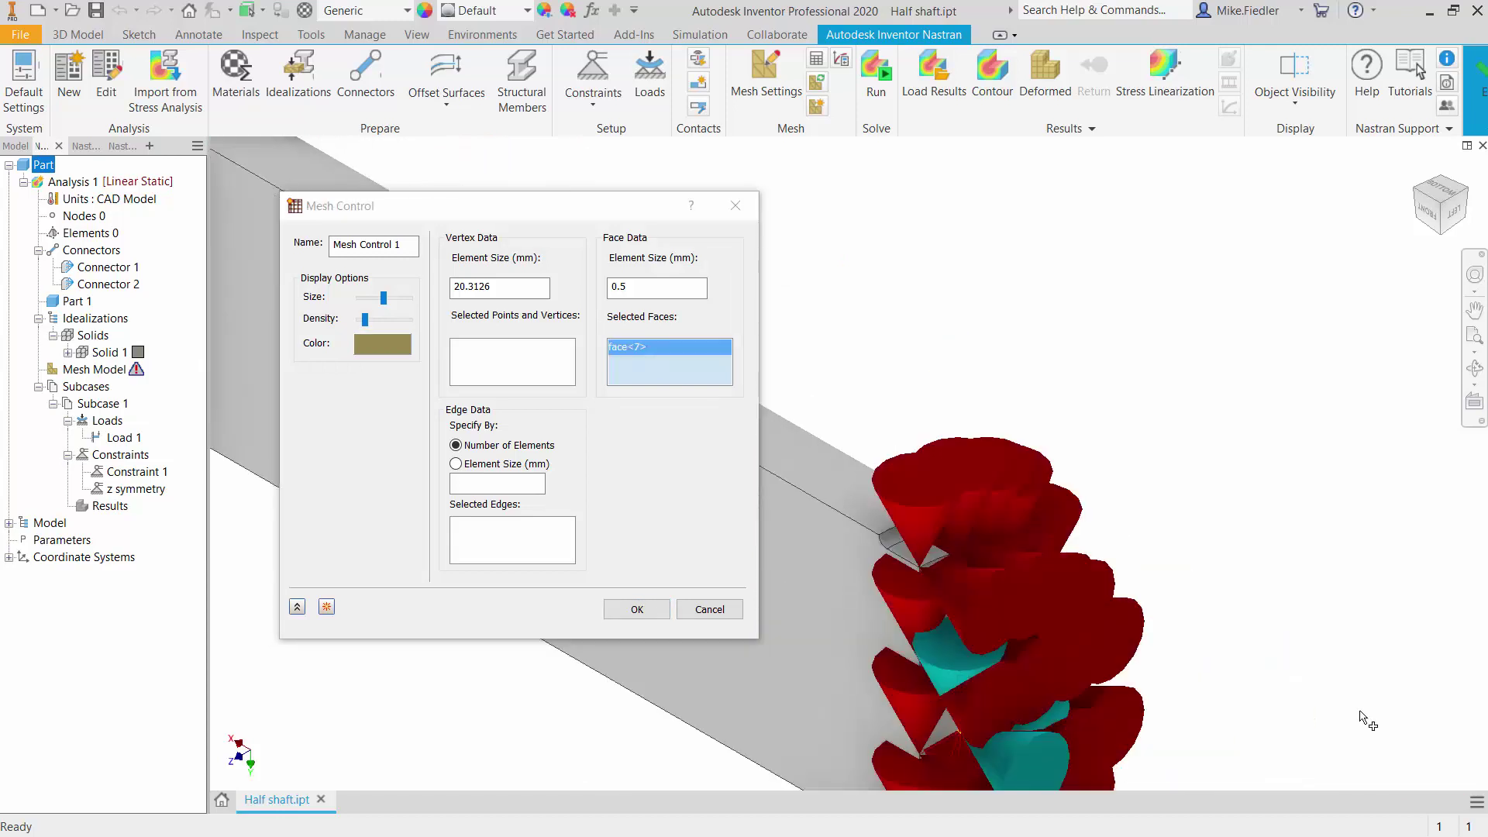
{"action": "scroll", "coordinate": [783, 542], "scroll_direction": "down", "scroll_amount": 4}
{"action": "left_click", "coordinate": [1189, 557]}
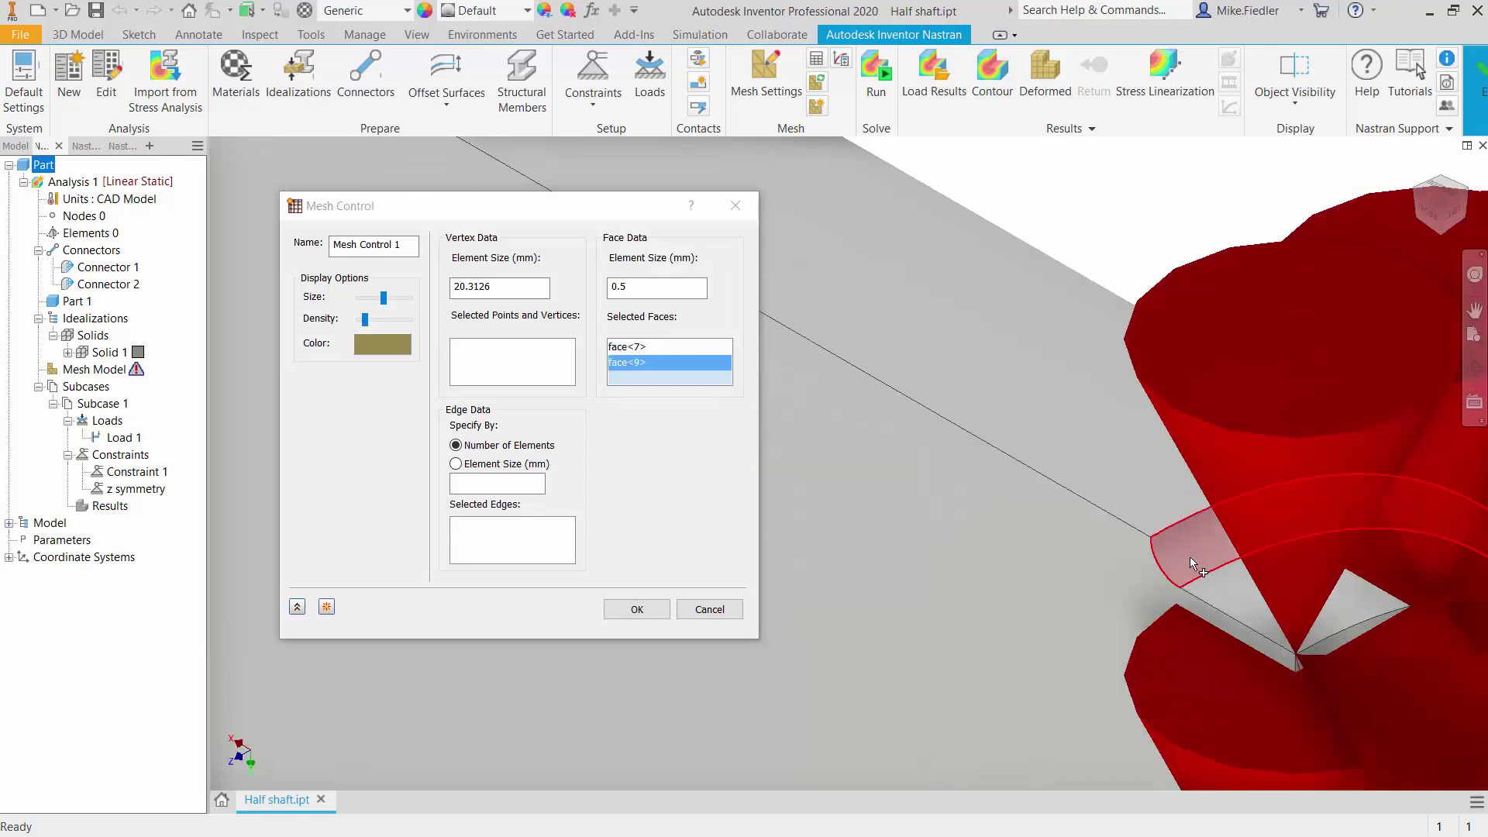
{"action": "scroll", "coordinate": [1189, 557], "scroll_direction": "up", "scroll_amount": 5}
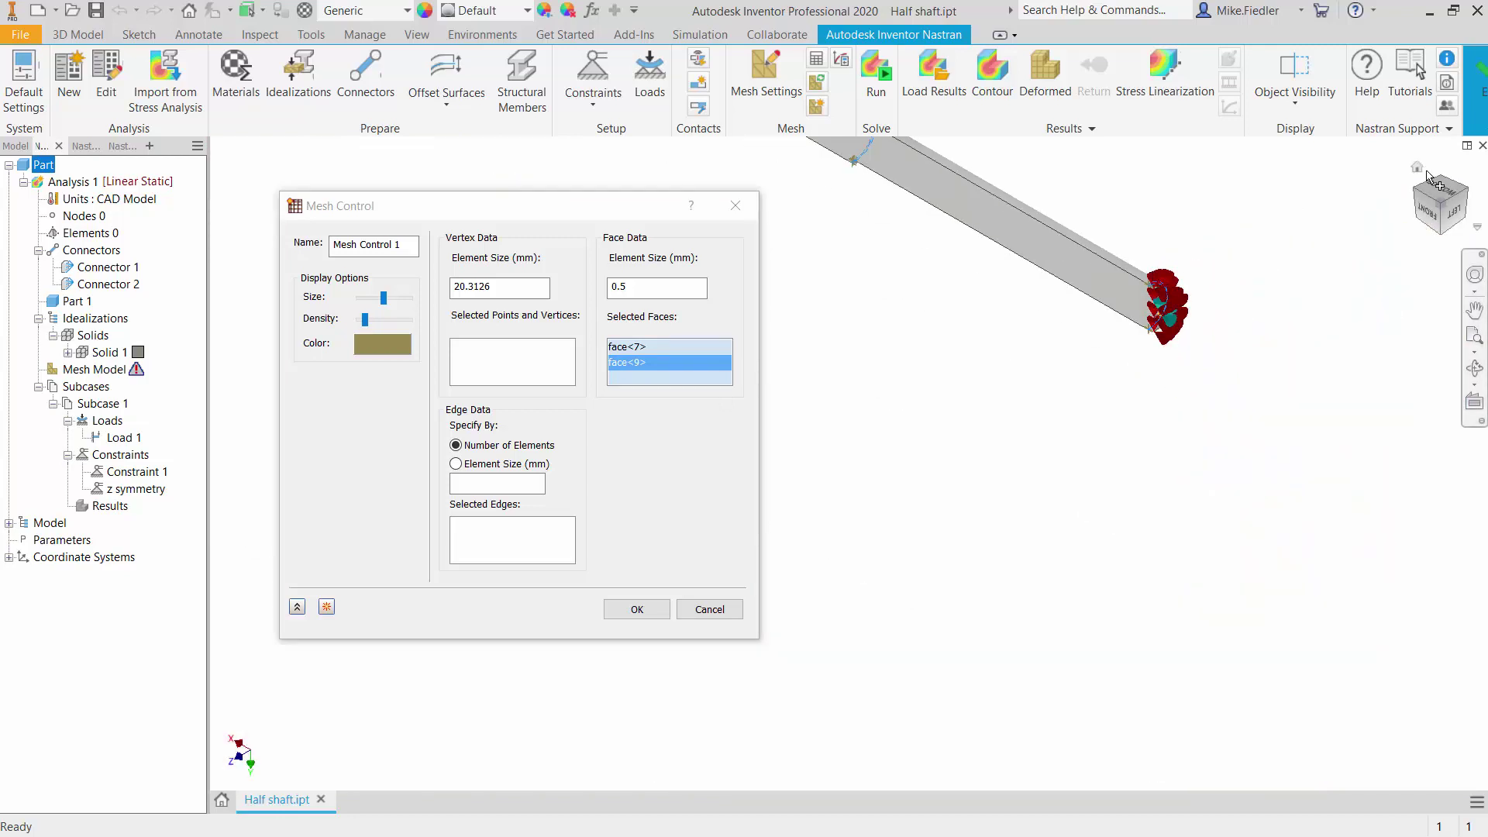
Step: Add the other shoulder fillet and the fillet at the opposite shaft end to the mesh control, and accept it
{"action": "left_click", "coordinate": [1431, 177]}
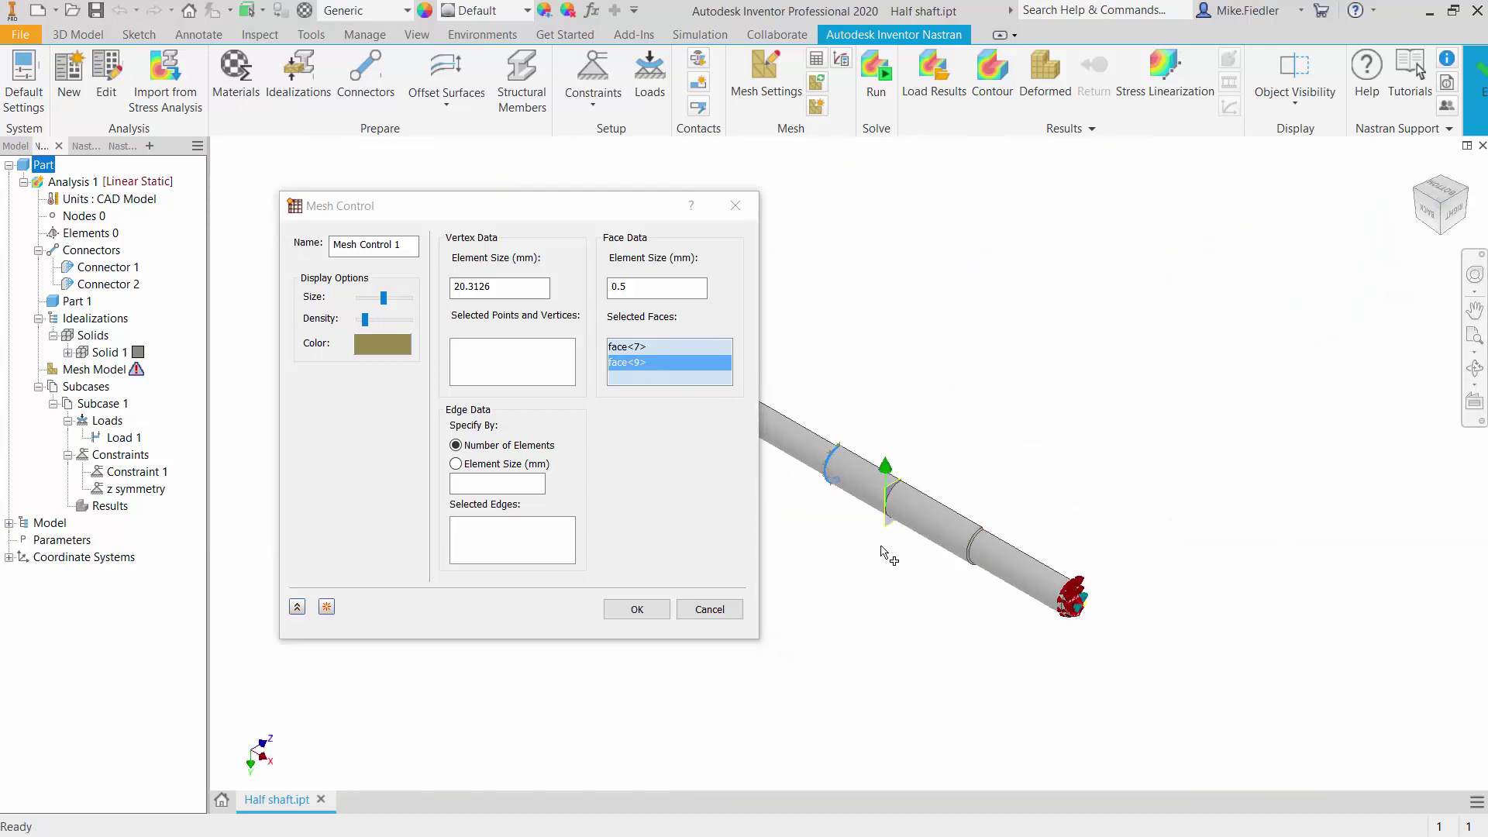
{"action": "scroll", "coordinate": [883, 549], "scroll_direction": "down", "scroll_amount": 6}
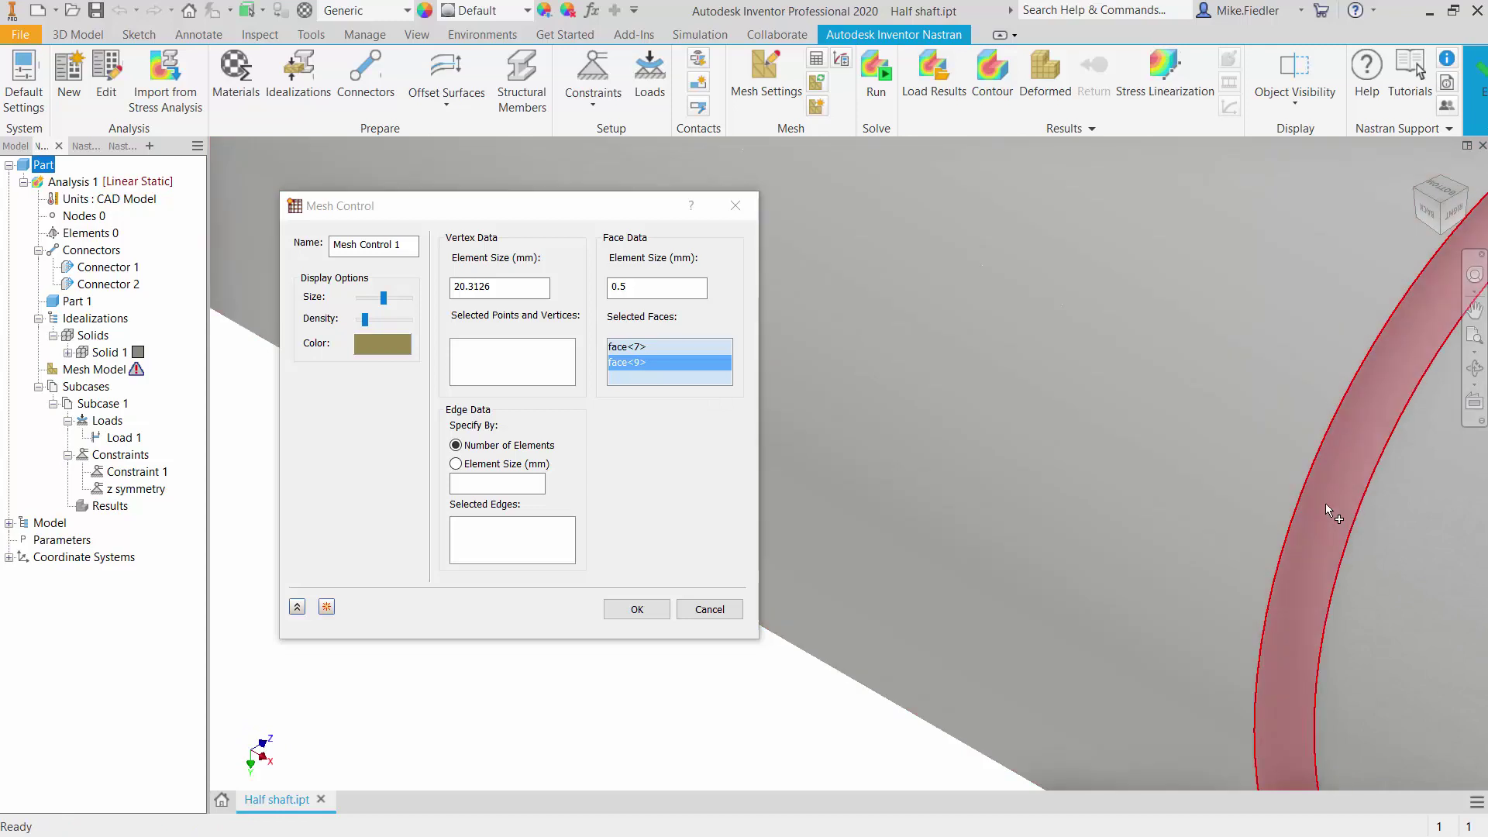
{"action": "left_click", "coordinate": [1325, 504]}
{"action": "scroll", "coordinate": [1325, 504], "scroll_direction": "up", "scroll_amount": 6}
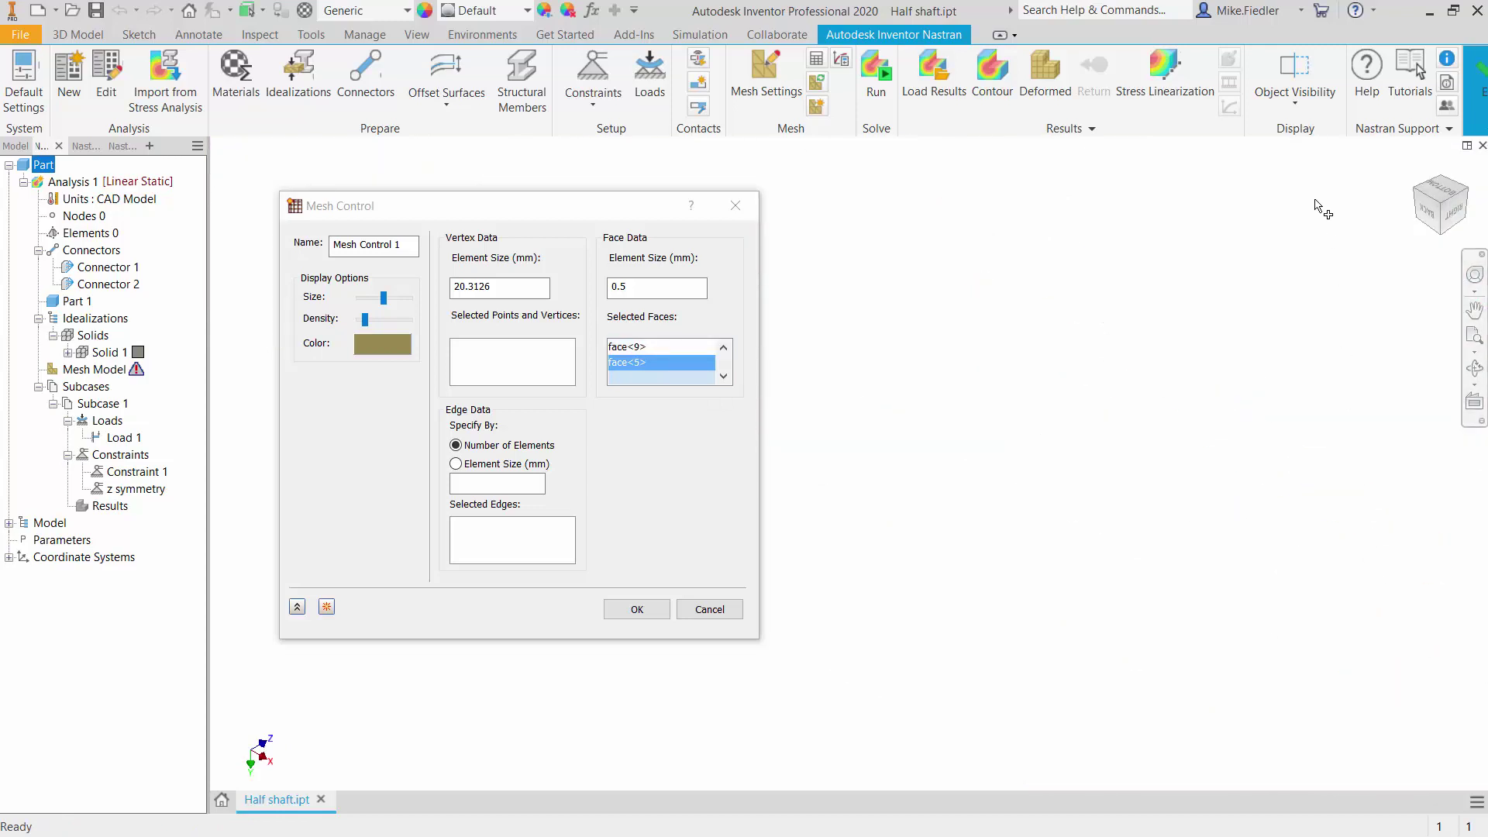
{"action": "scroll", "coordinate": [1162, 572], "scroll_direction": "down", "scroll_amount": 6}
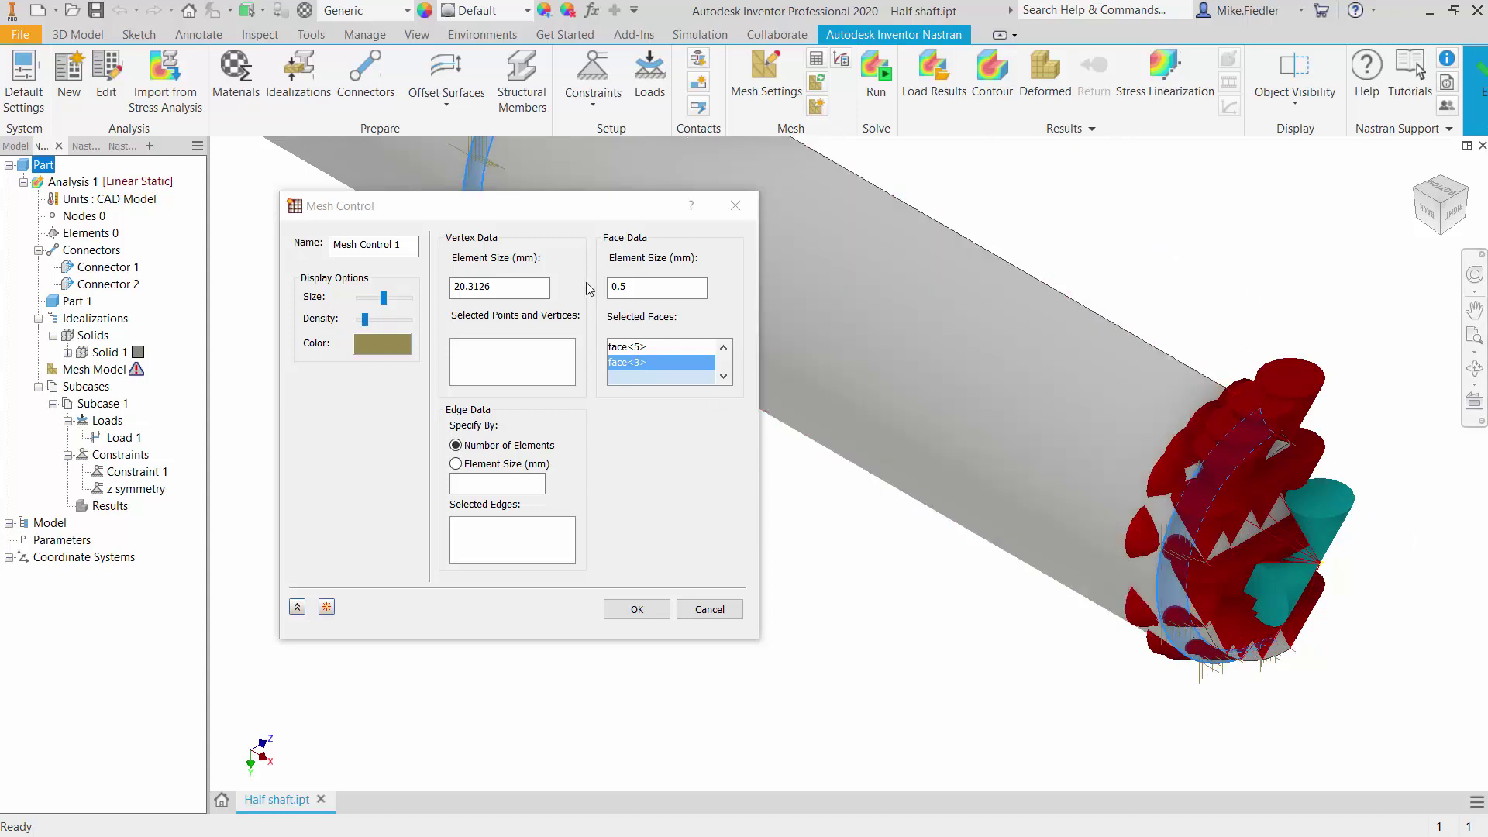
{"action": "left_click", "coordinate": [637, 612]}
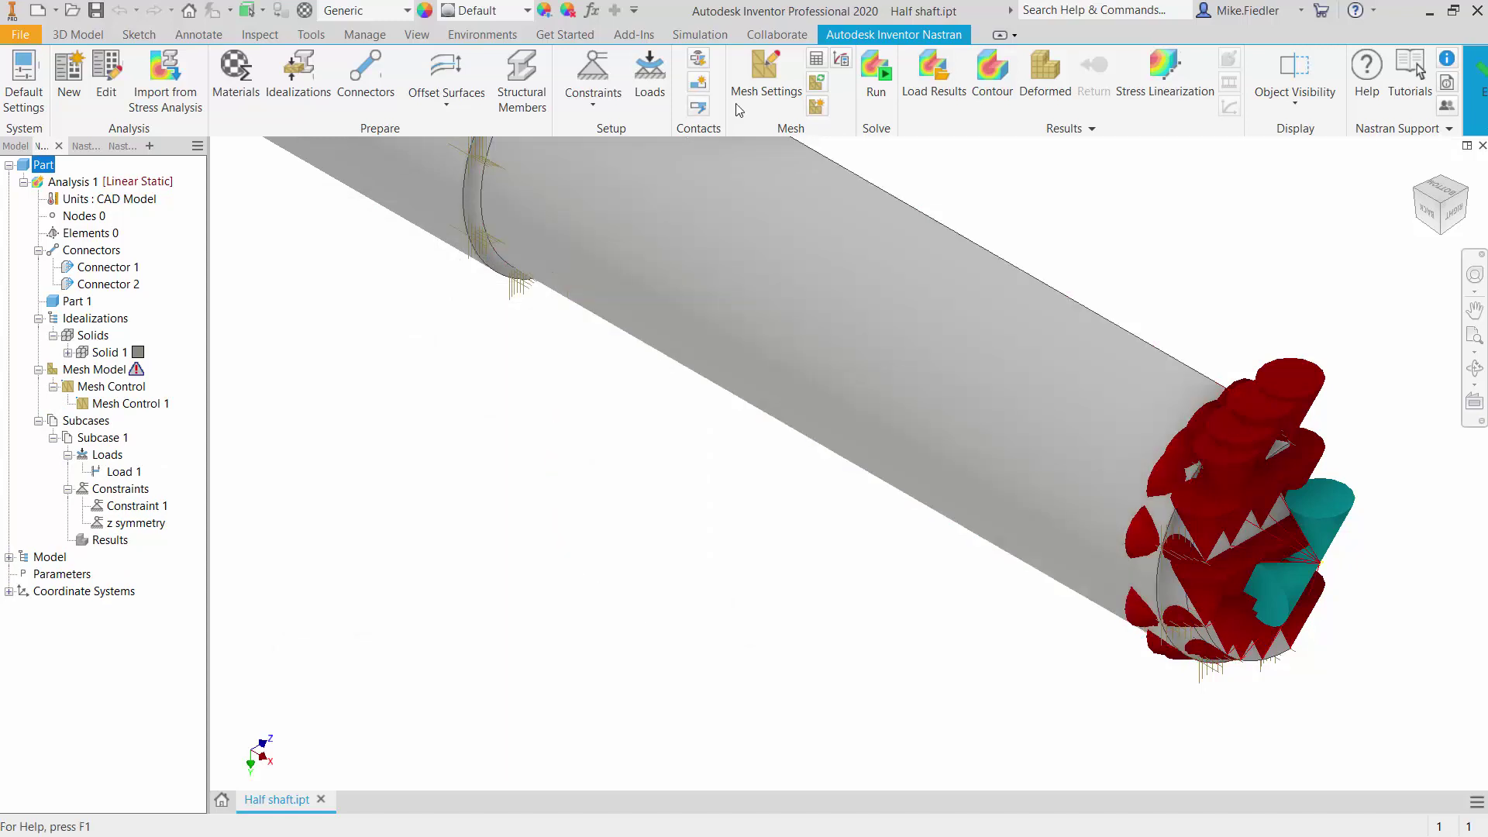
Step: Set the global mesh element size to 5 mm with parabolic elements, generate the mesh and accept the settings
{"action": "left_click", "coordinate": [764, 87]}
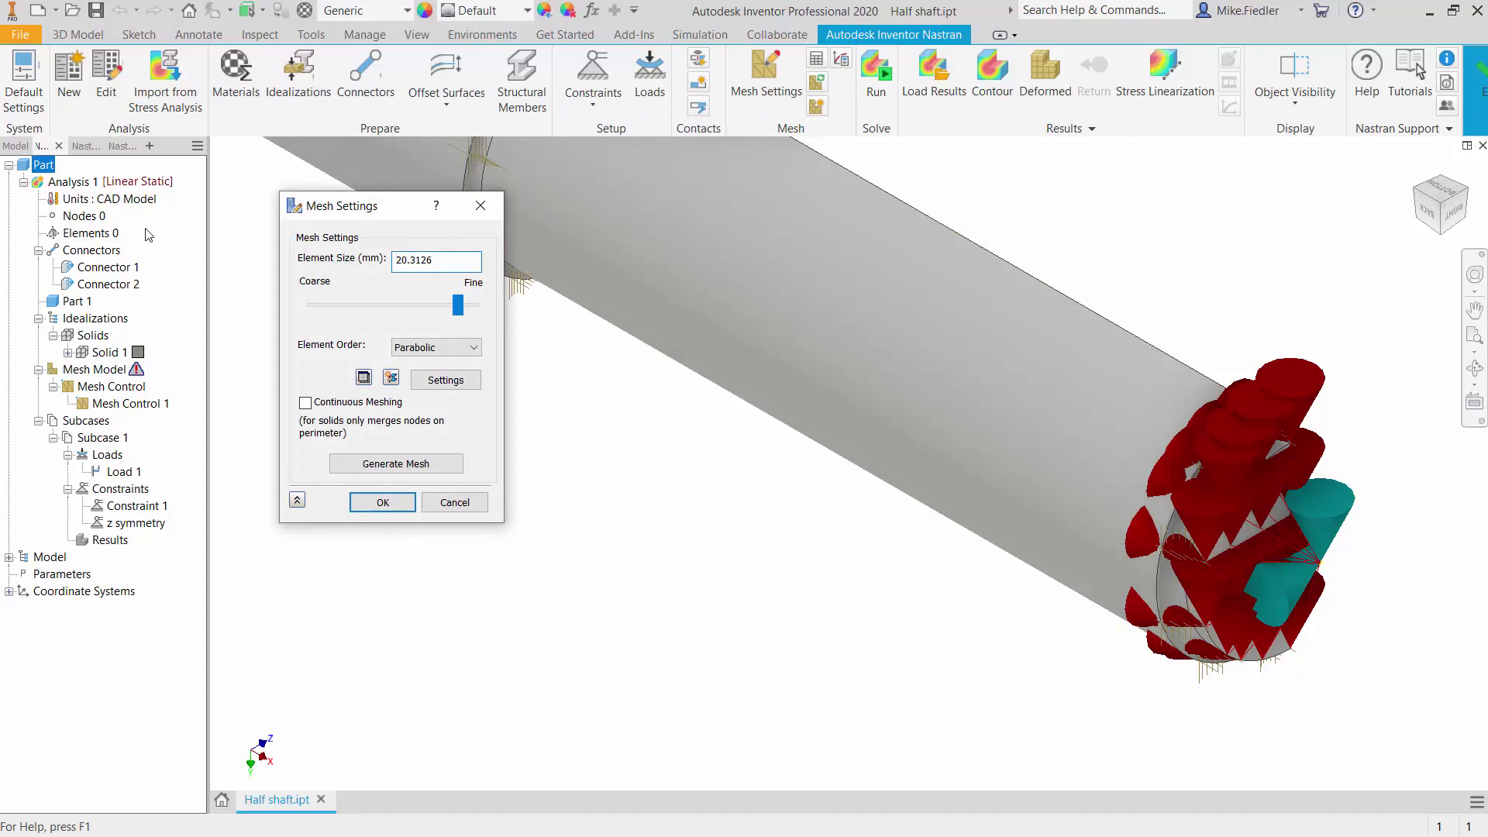
{"action": "double_click", "coordinate": [446, 263]}
{"action": "type", "text": "5"}
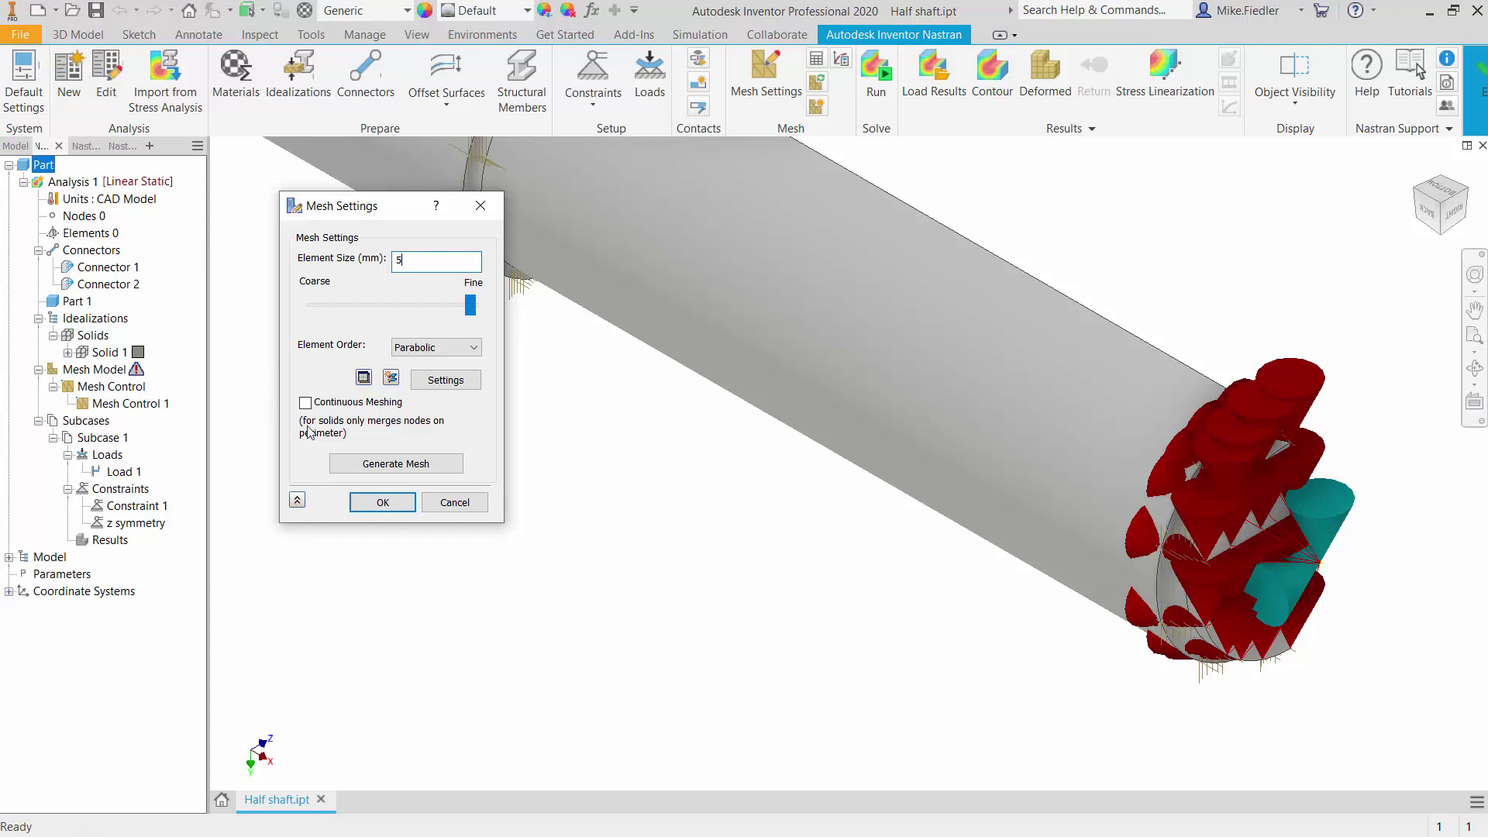
{"action": "left_click", "coordinate": [422, 465]}
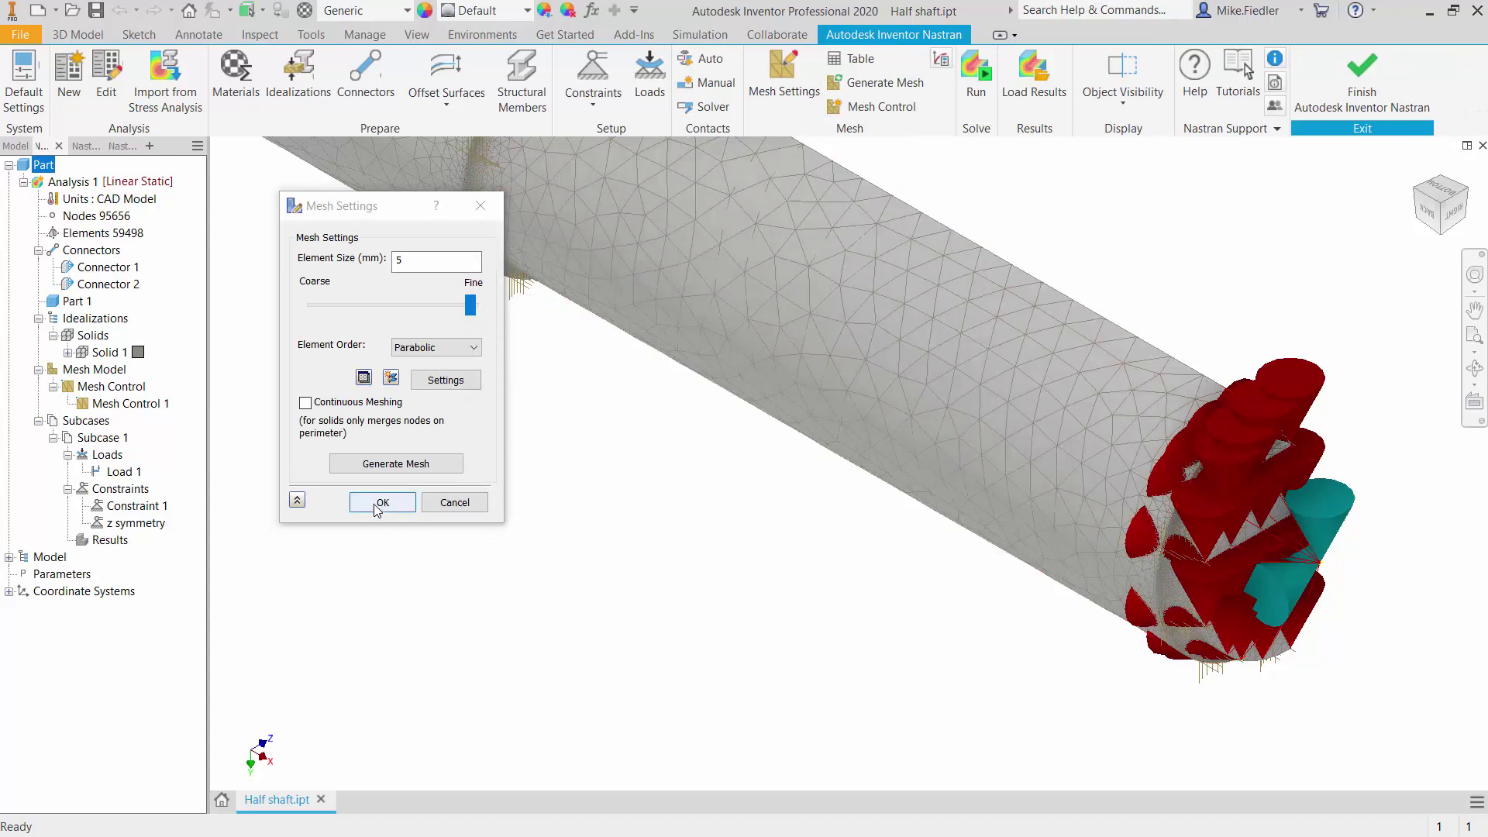
{"action": "left_click", "coordinate": [380, 504]}
Step: Run the Nastran analysis with the meshed shaft upright in the back view, and close the completion notice
{"action": "scroll", "coordinate": [470, 215], "scroll_direction": "up", "scroll_amount": 5}
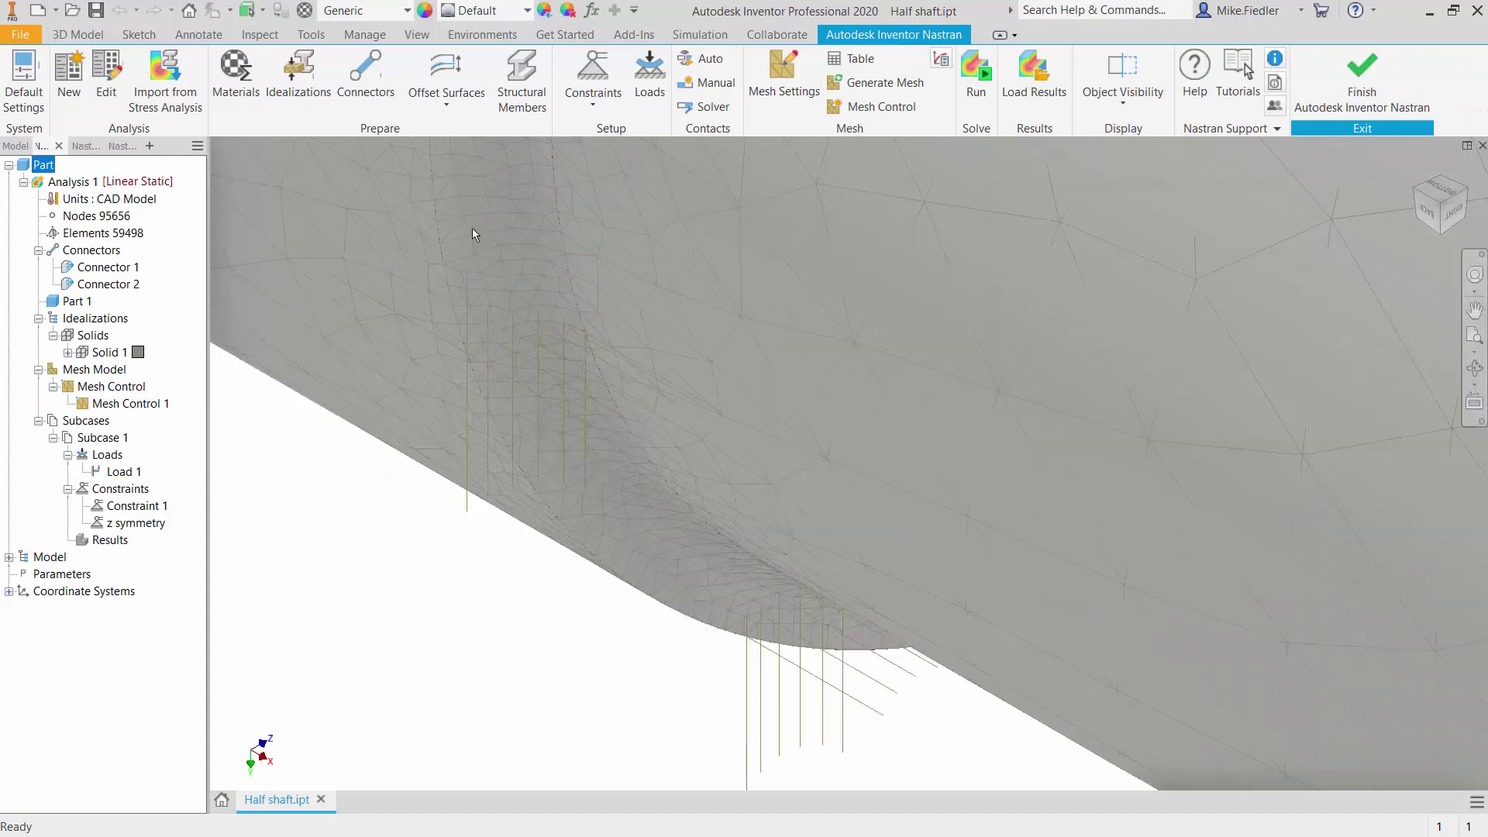
{"action": "scroll", "coordinate": [480, 263], "scroll_direction": "down", "scroll_amount": 3}
{"action": "scroll", "coordinate": [617, 467], "scroll_direction": "down", "scroll_amount": 3}
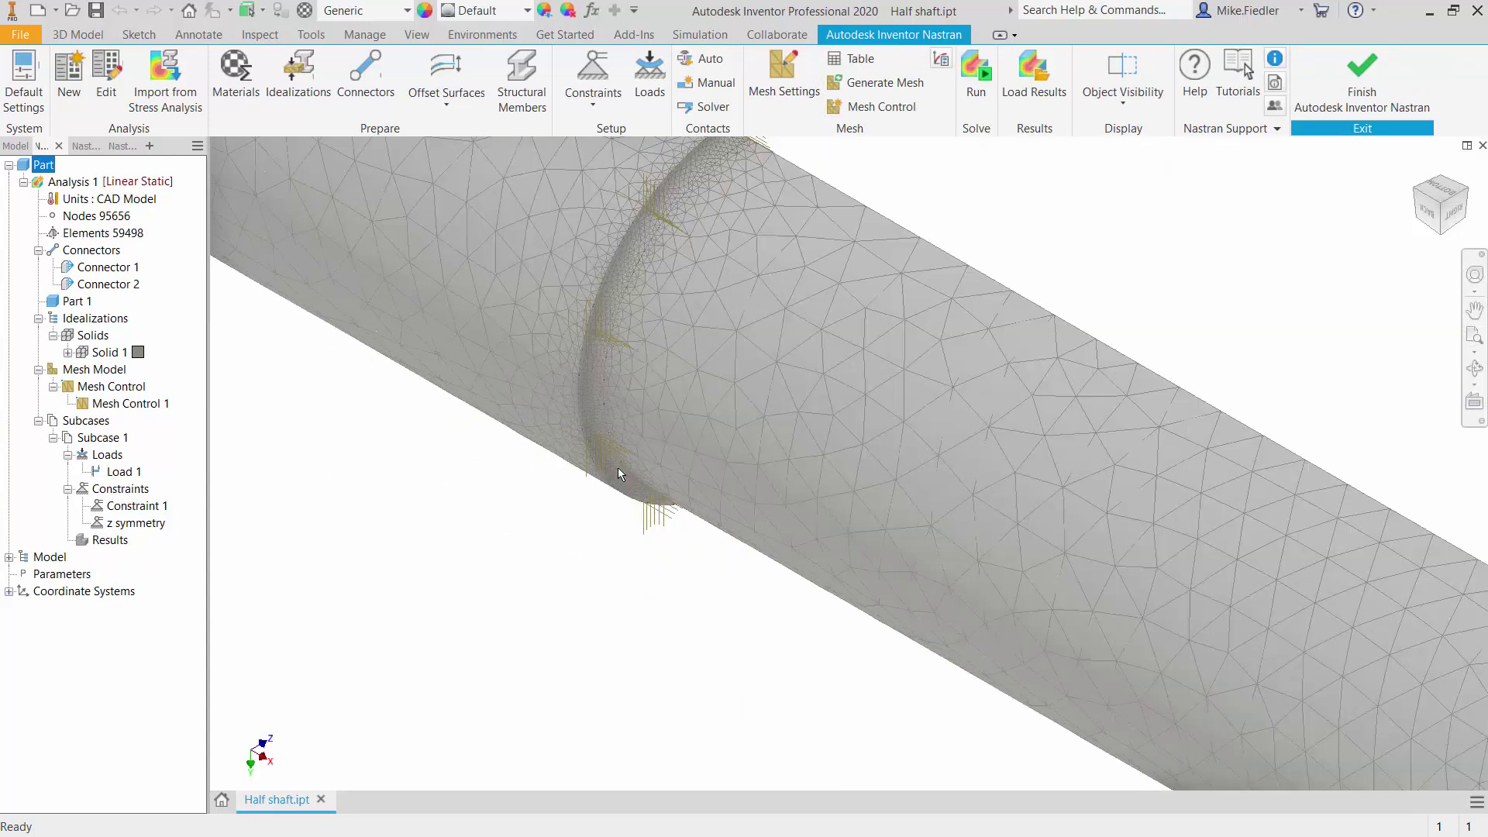
{"action": "scroll", "coordinate": [617, 467], "scroll_direction": "down", "scroll_amount": 5}
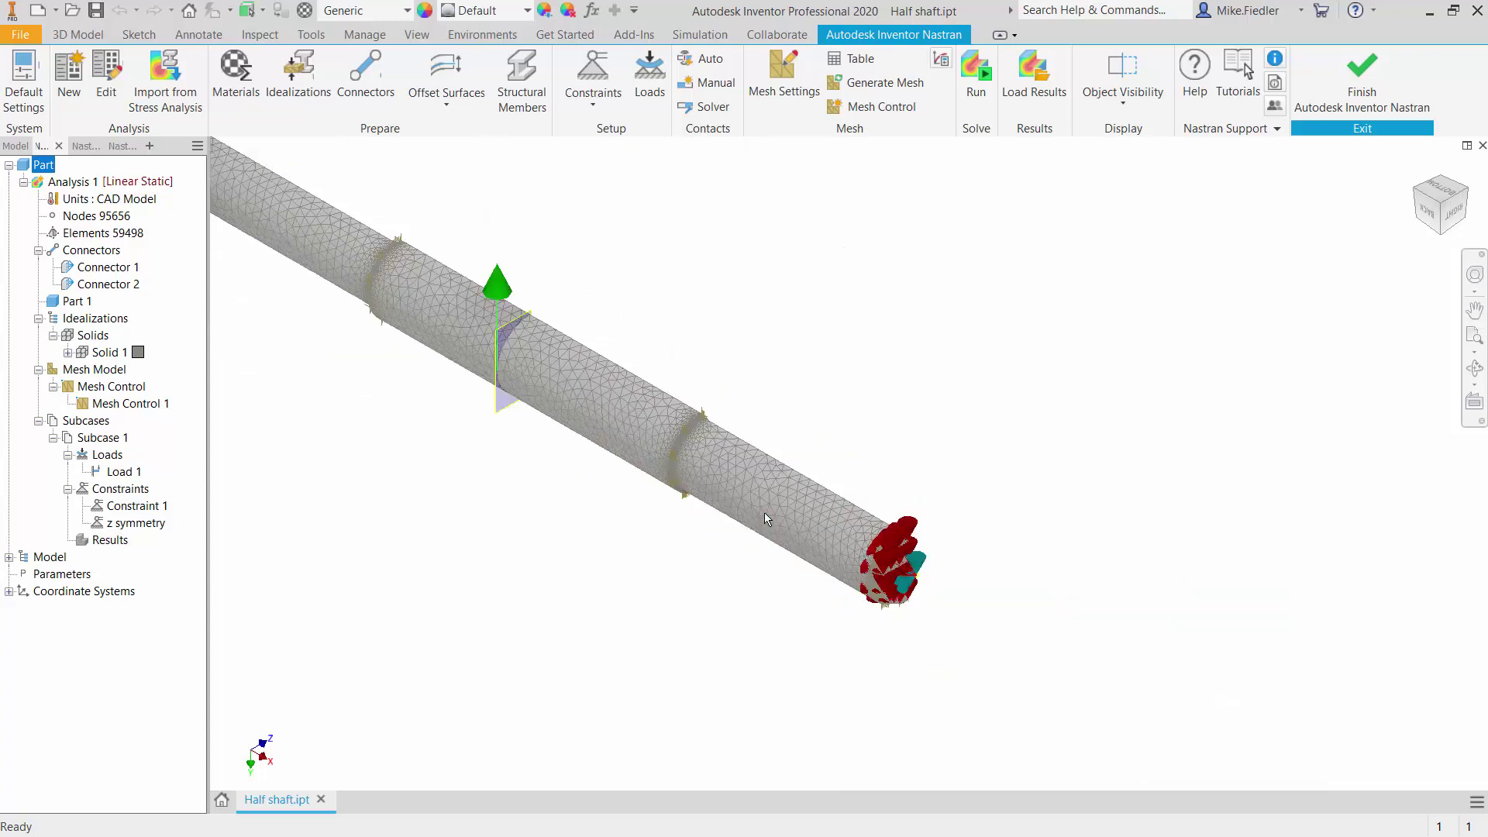
{"action": "left_click", "coordinate": [1454, 216]}
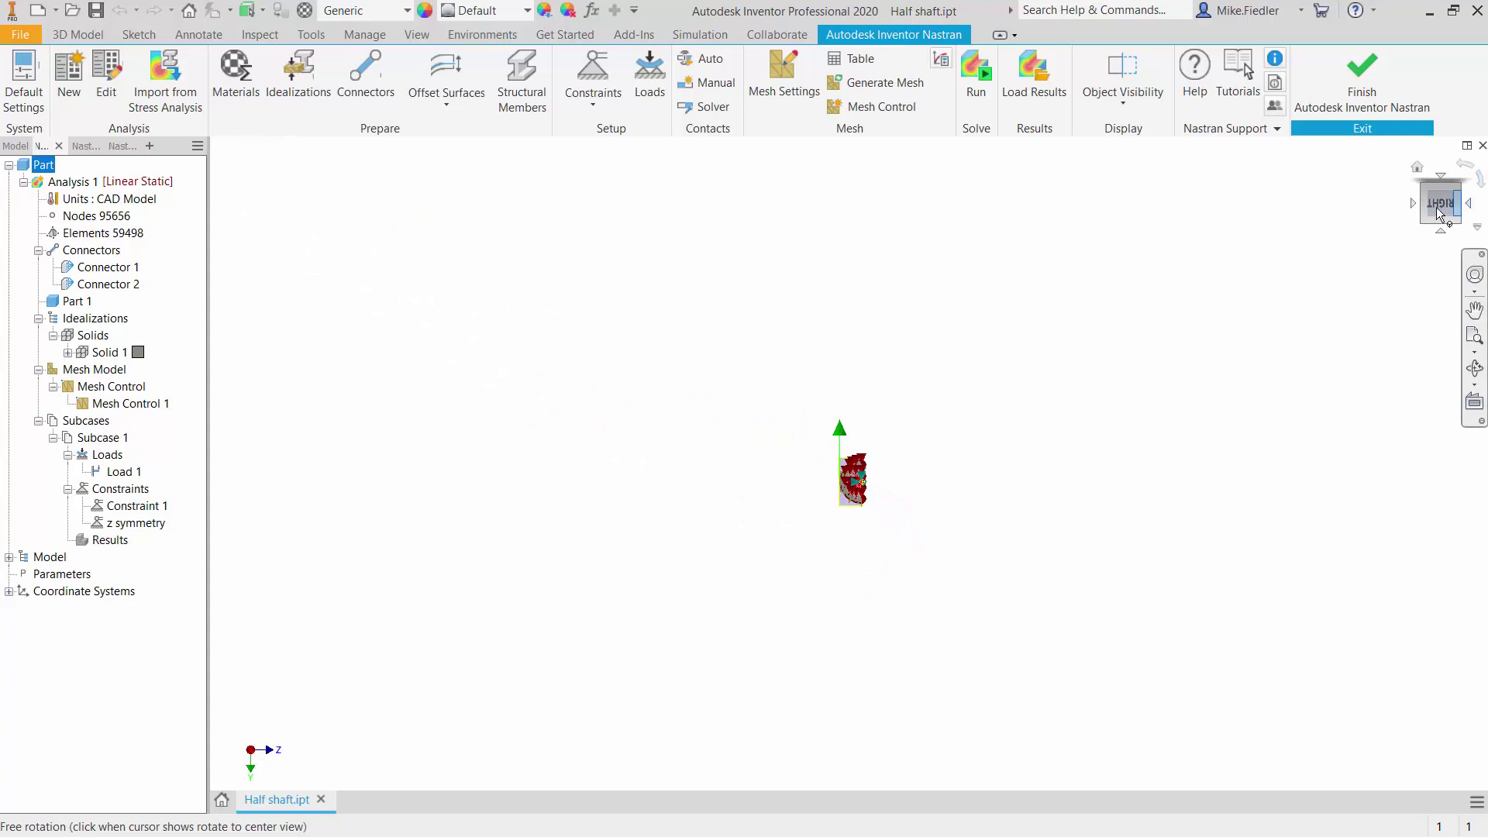
{"action": "left_click", "coordinate": [1412, 204]}
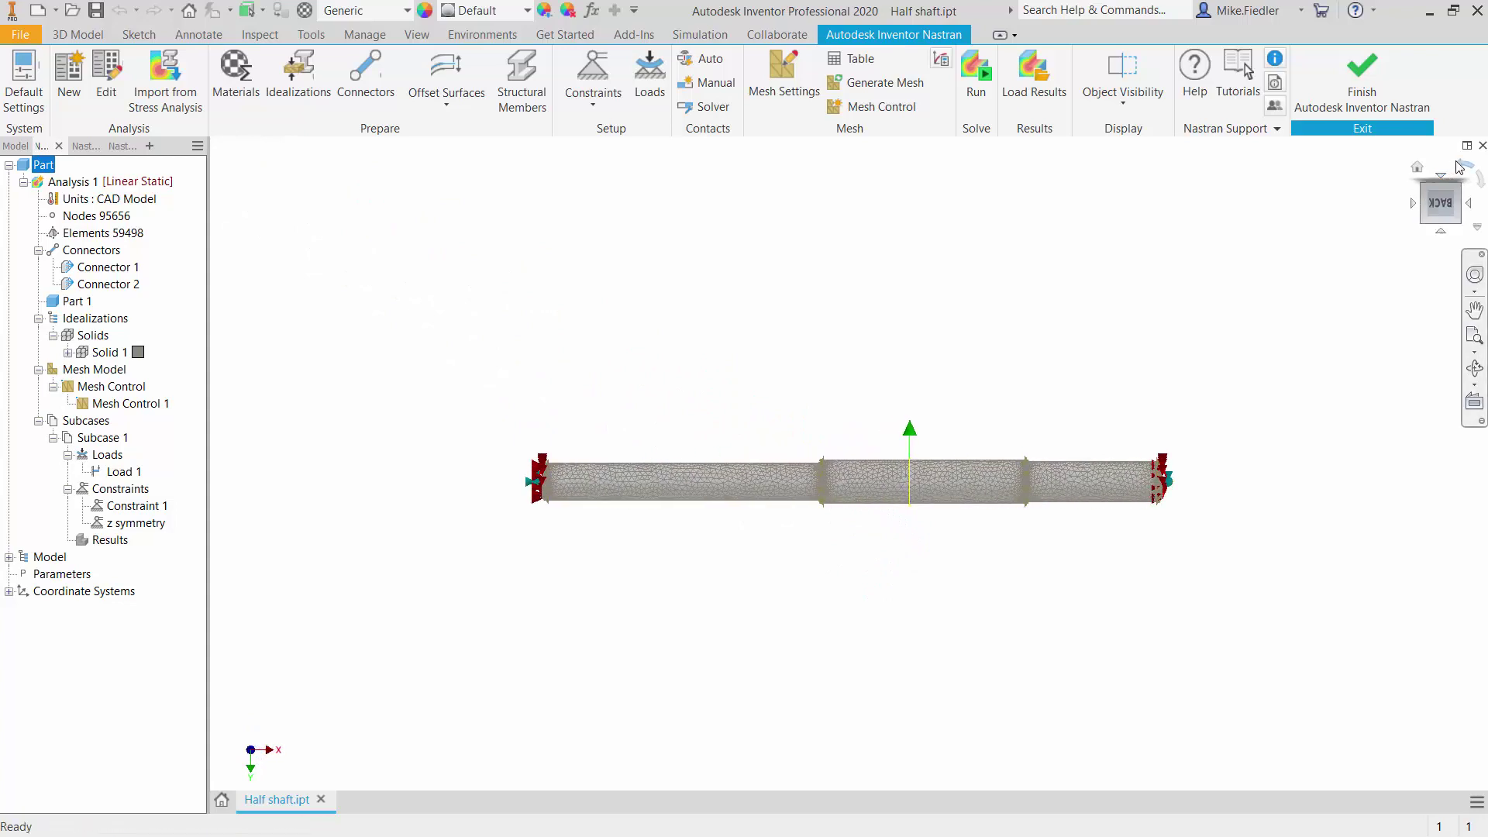
{"action": "left_click", "coordinate": [1459, 167]}
{"action": "left_click_drag", "start_coordinate": [1459, 167], "coordinate": [1450, 165]}
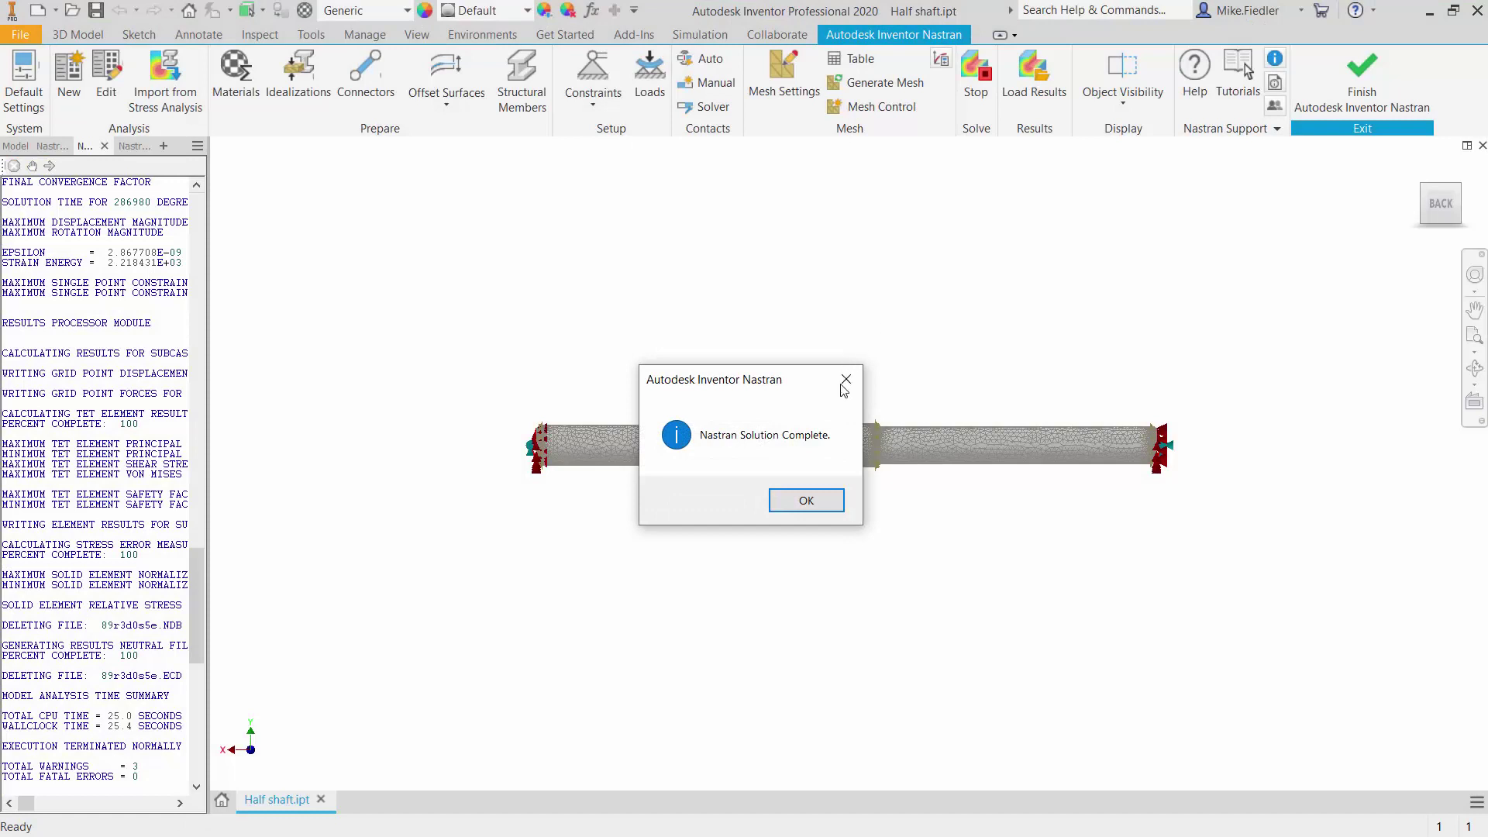
{"action": "left_click", "coordinate": [807, 502]}
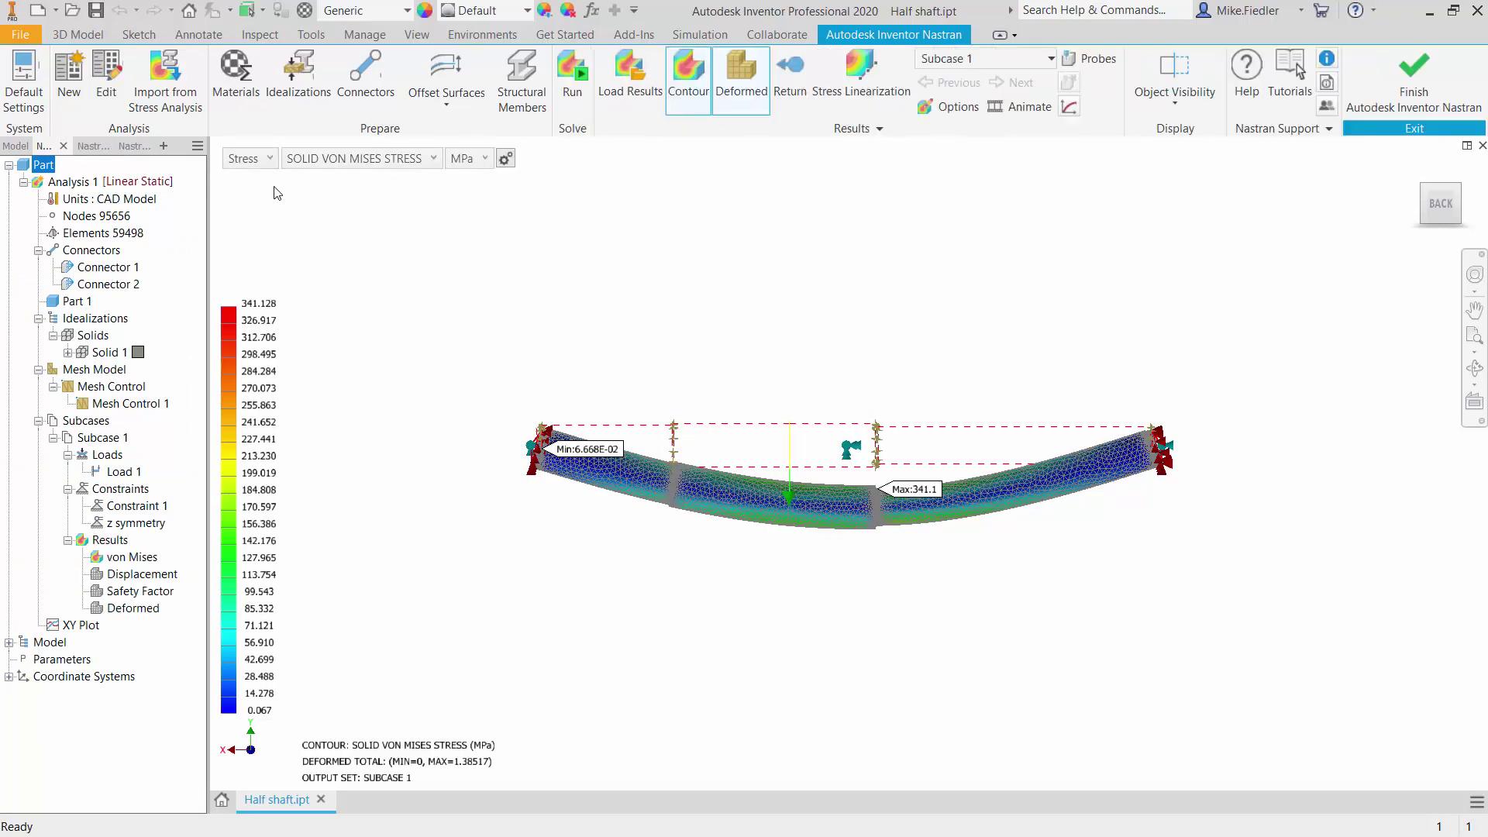
Step: Display the total displacement contour in mm on the deformed shaft
{"action": "left_click", "coordinate": [269, 159]}
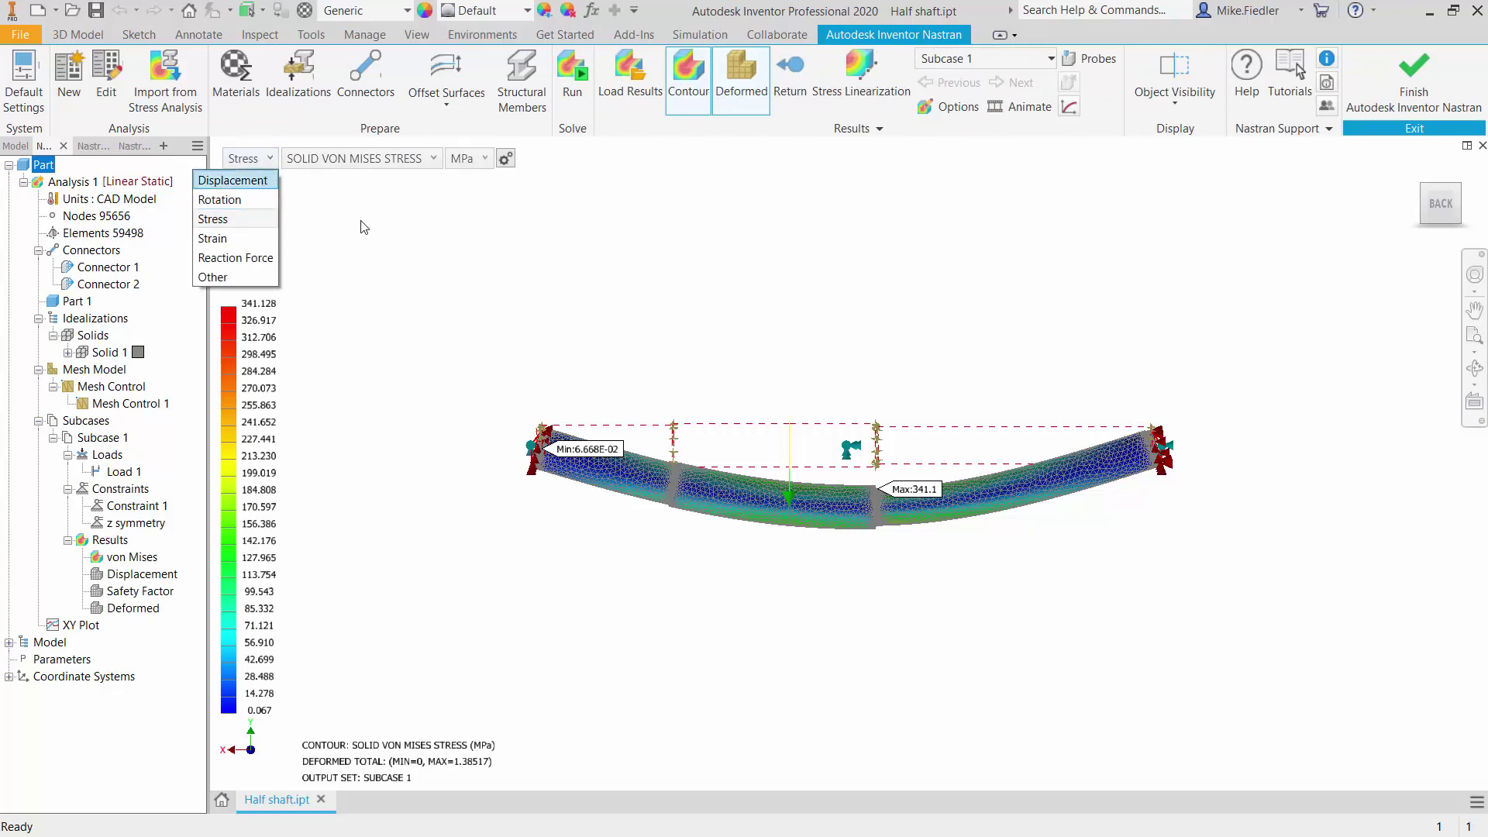
{"action": "key", "text": "Return"}
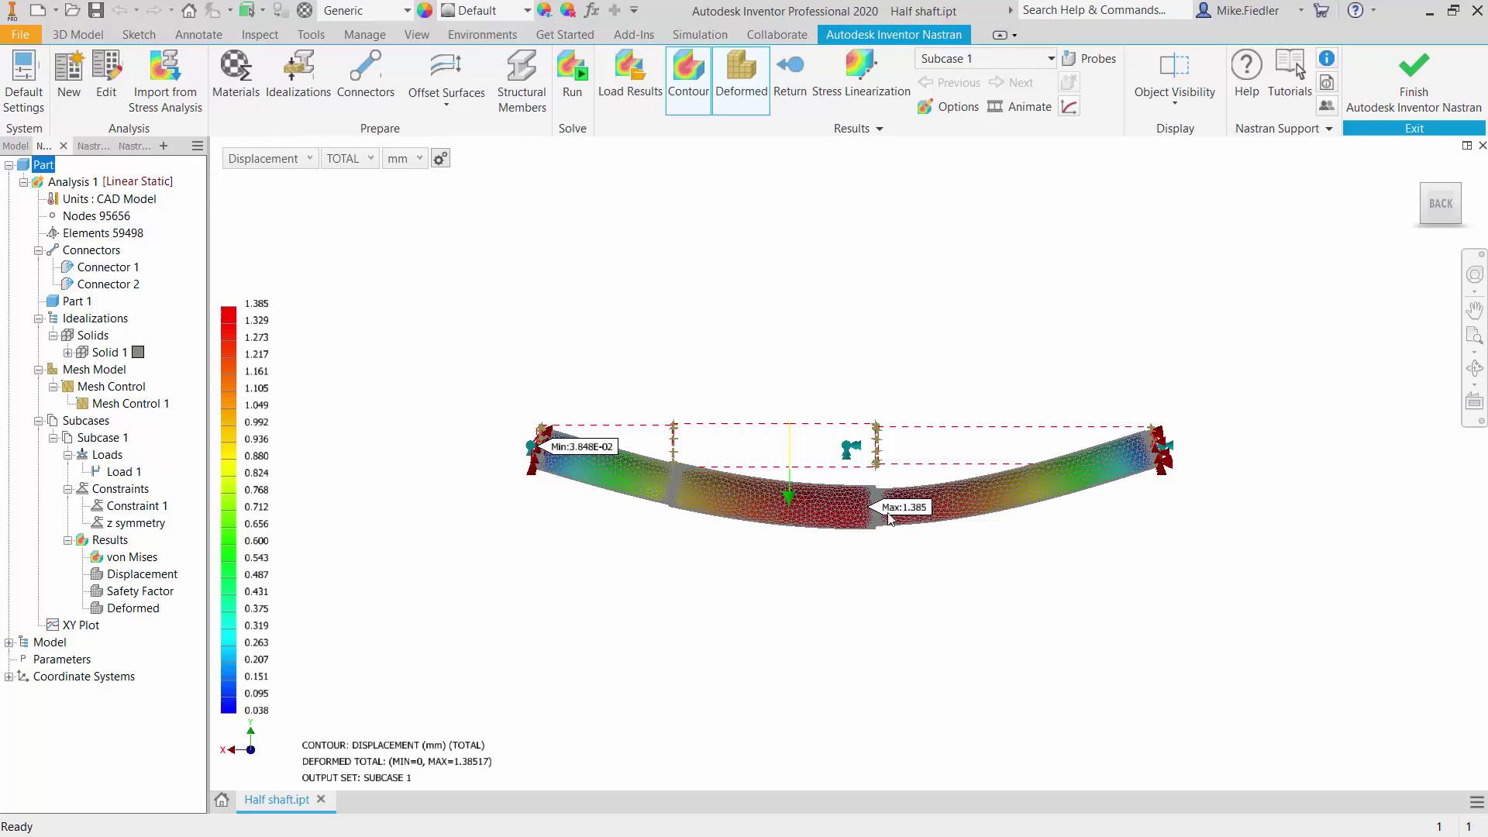
{"action": "scroll", "coordinate": [892, 520], "scroll_direction": "down", "scroll_amount": 3}
{"action": "scroll", "coordinate": [891, 519], "scroll_direction": "up", "scroll_amount": 3}
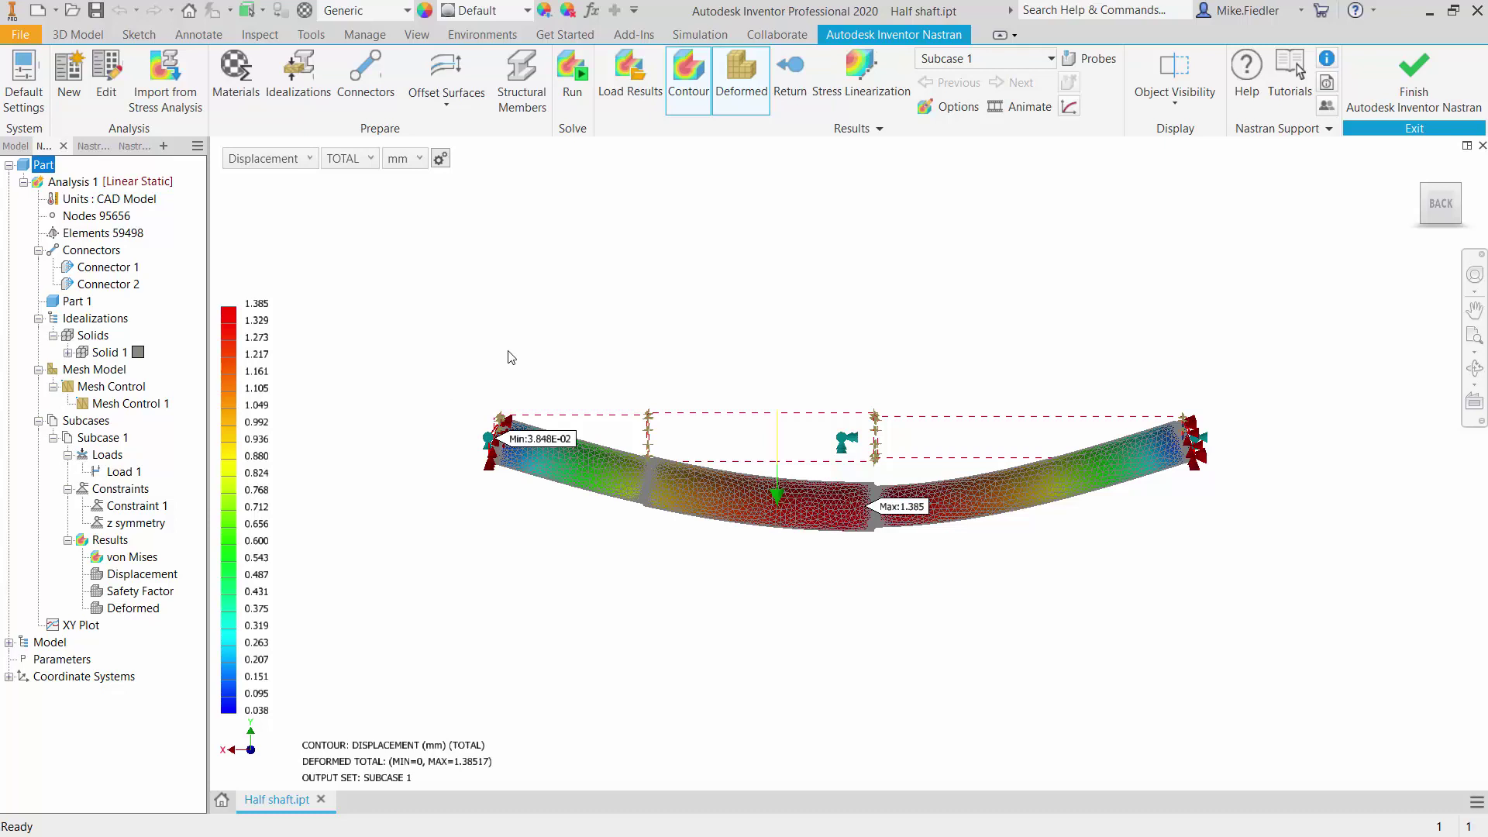
Step: Display the Solid Max Prin Stress contour and examine the stress concentration at the lower shoulder fillet
{"action": "left_click", "coordinate": [295, 158]}
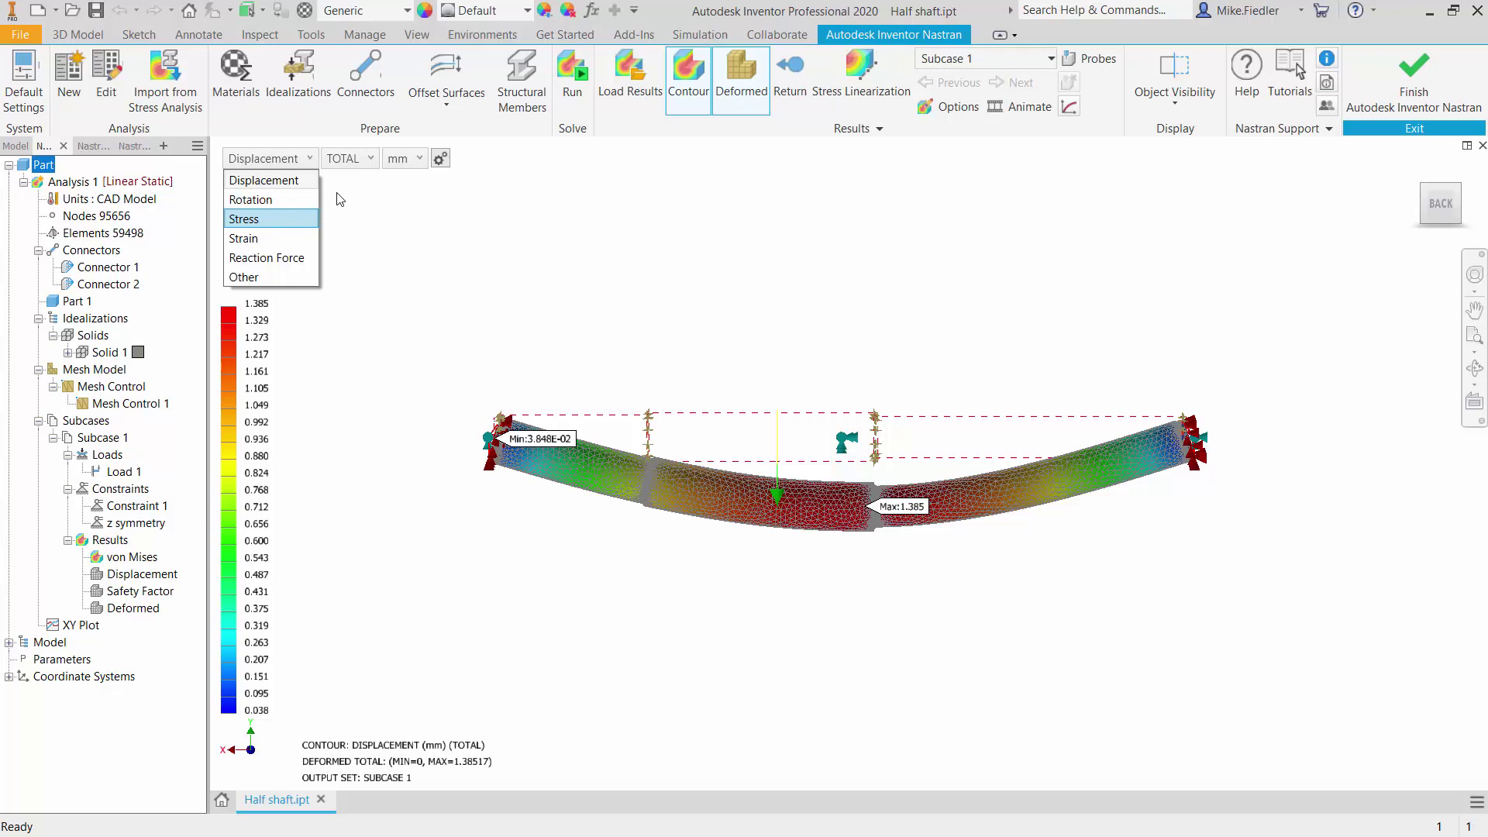
{"action": "key", "text": "Return"}
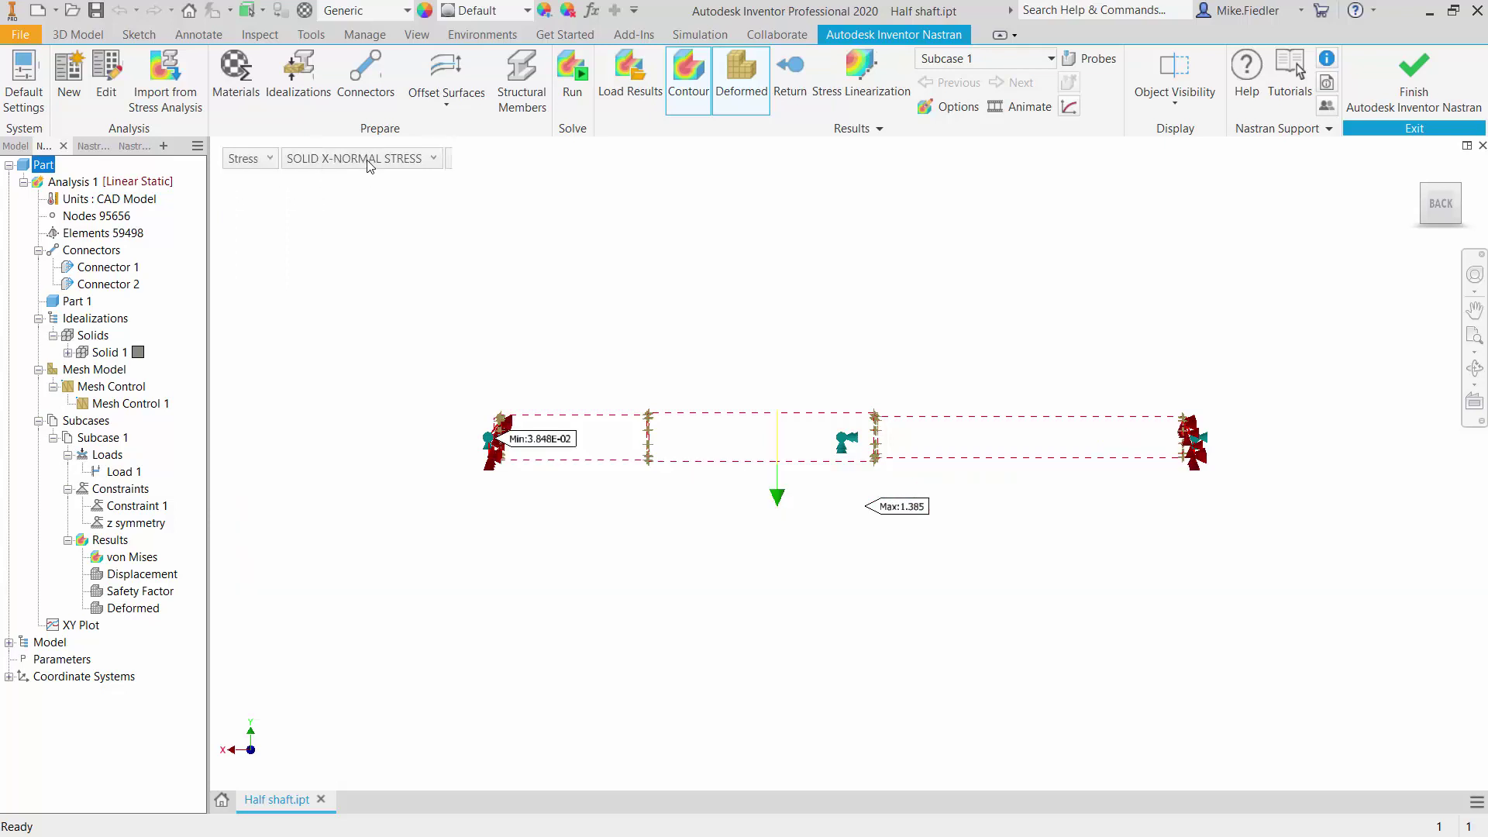
{"action": "left_click", "coordinate": [358, 158]}
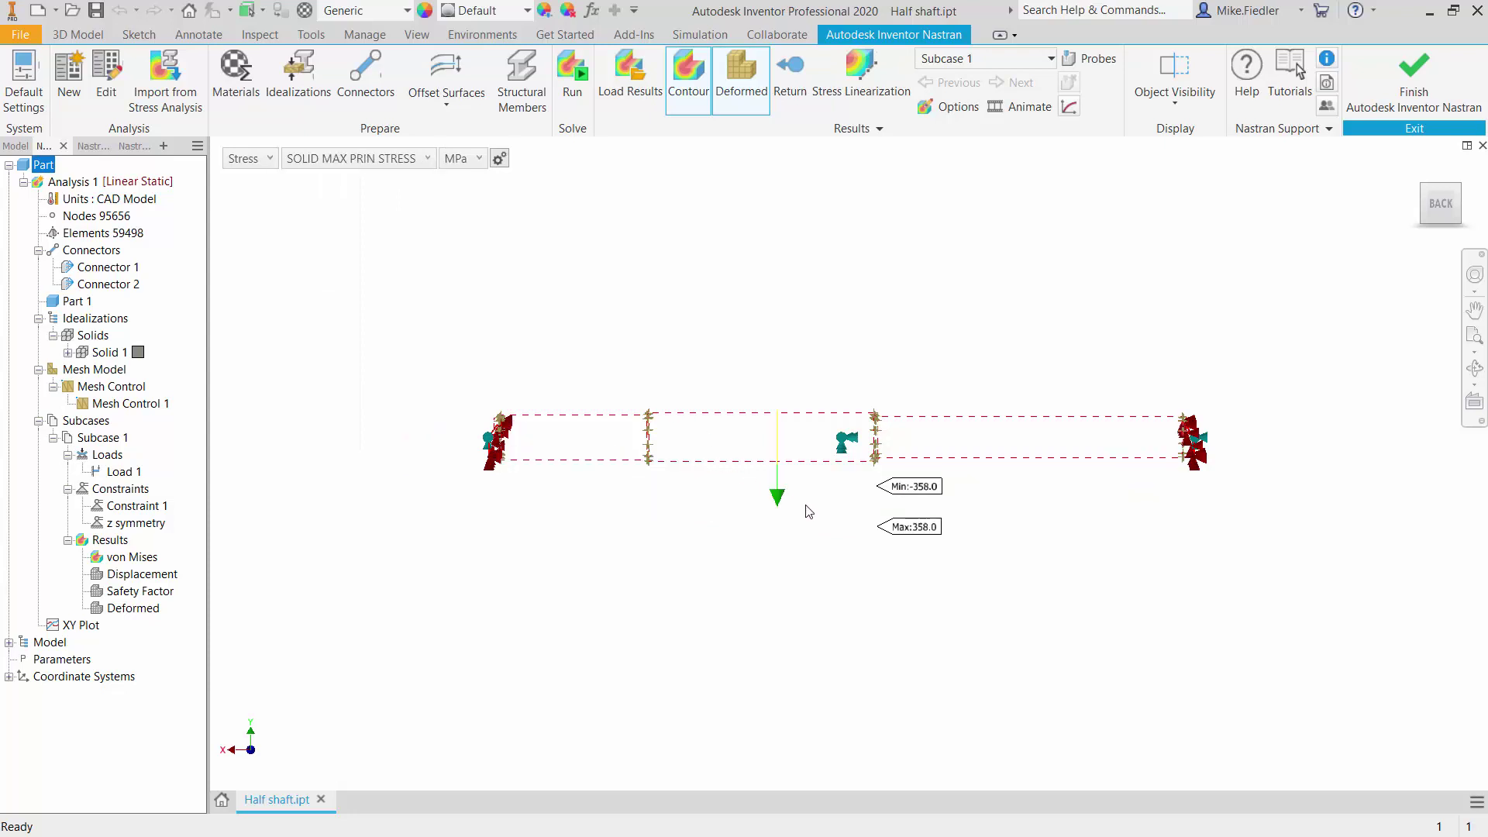
{"action": "scroll", "coordinate": [895, 543], "scroll_direction": "up", "scroll_amount": 3}
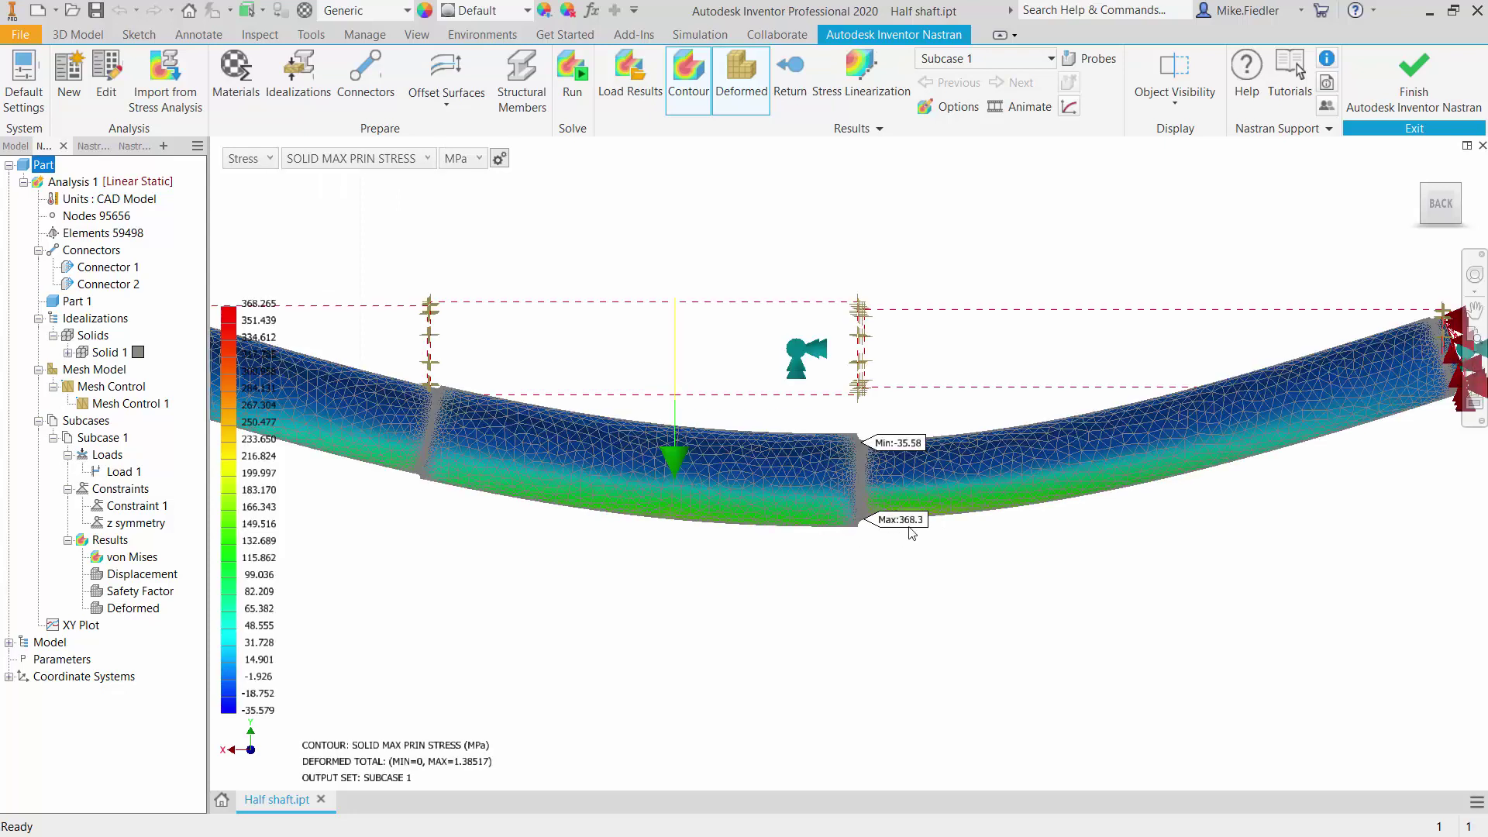
{"action": "scroll", "coordinate": [916, 533], "scroll_direction": "up", "scroll_amount": 3}
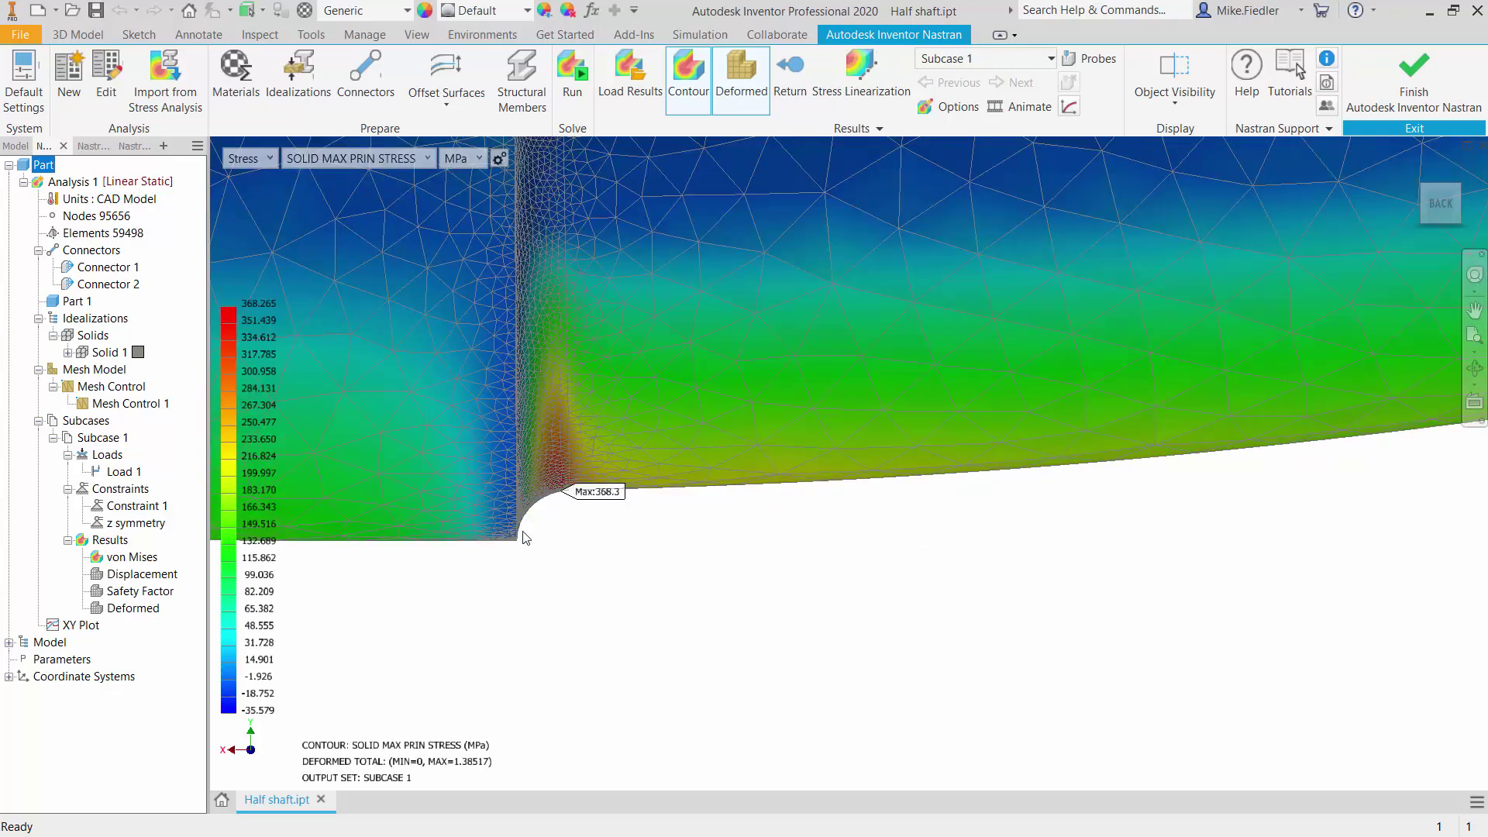
{"action": "scroll", "coordinate": [577, 493], "scroll_direction": "down", "scroll_amount": 6}
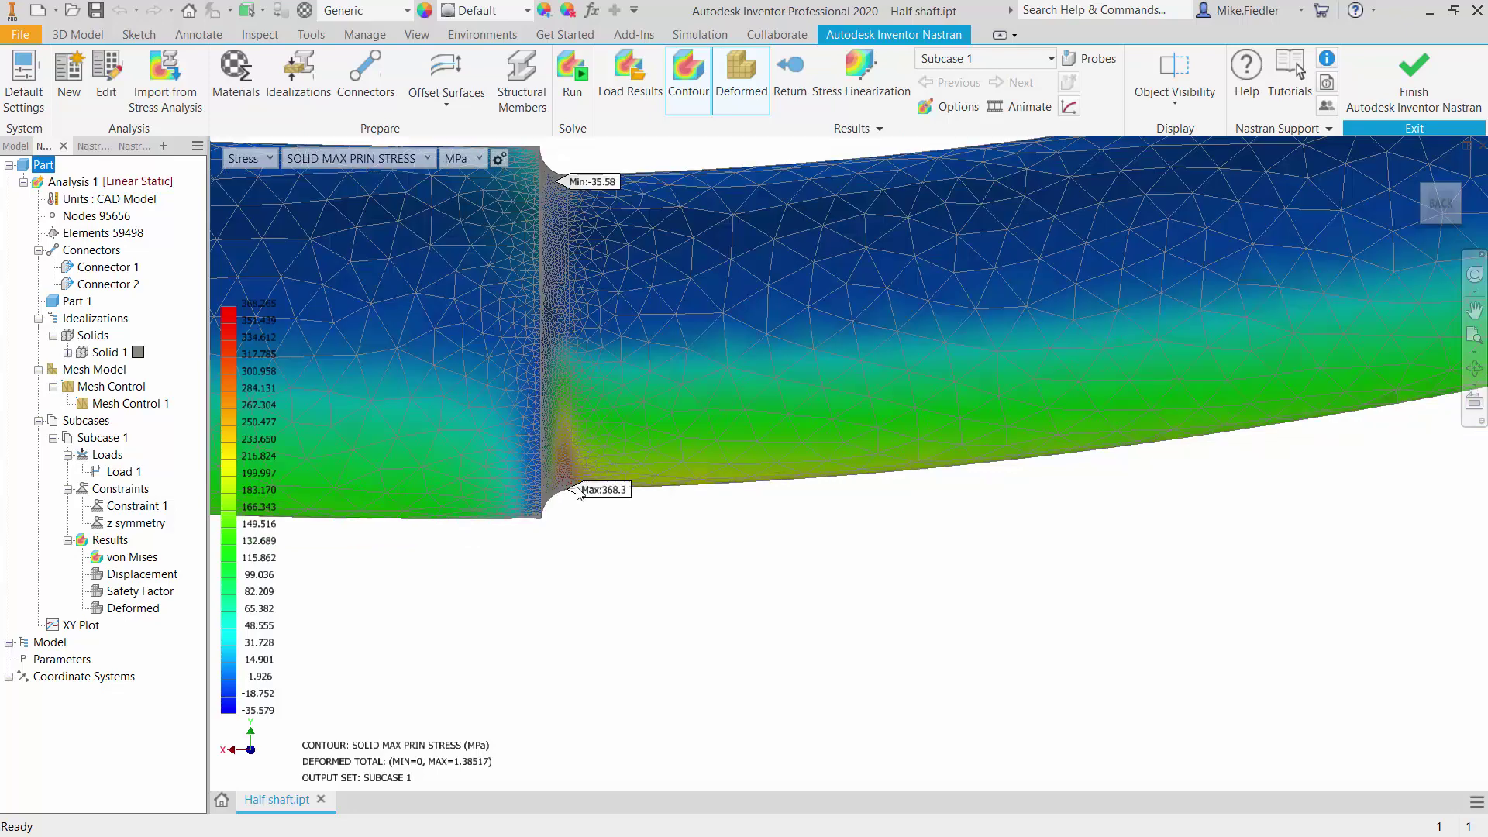
{"action": "scroll", "coordinate": [577, 493], "scroll_direction": "down", "scroll_amount": 3}
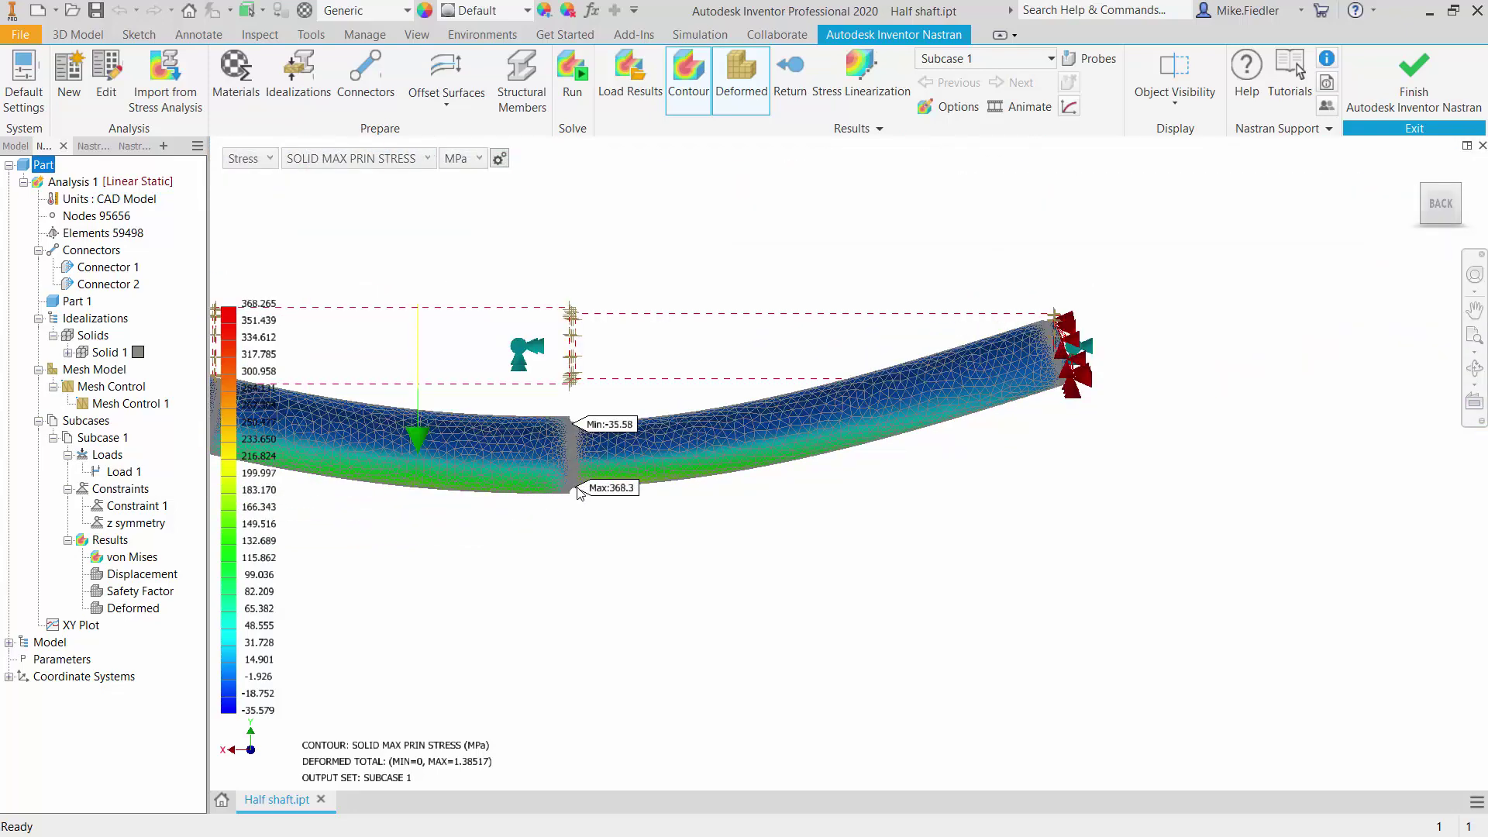
Step: Open the SPC Summation for Constraint 1 and examine its reaction force components for Subcase 1
{"action": "scroll", "coordinate": [577, 493], "scroll_direction": "down", "scroll_amount": 2}
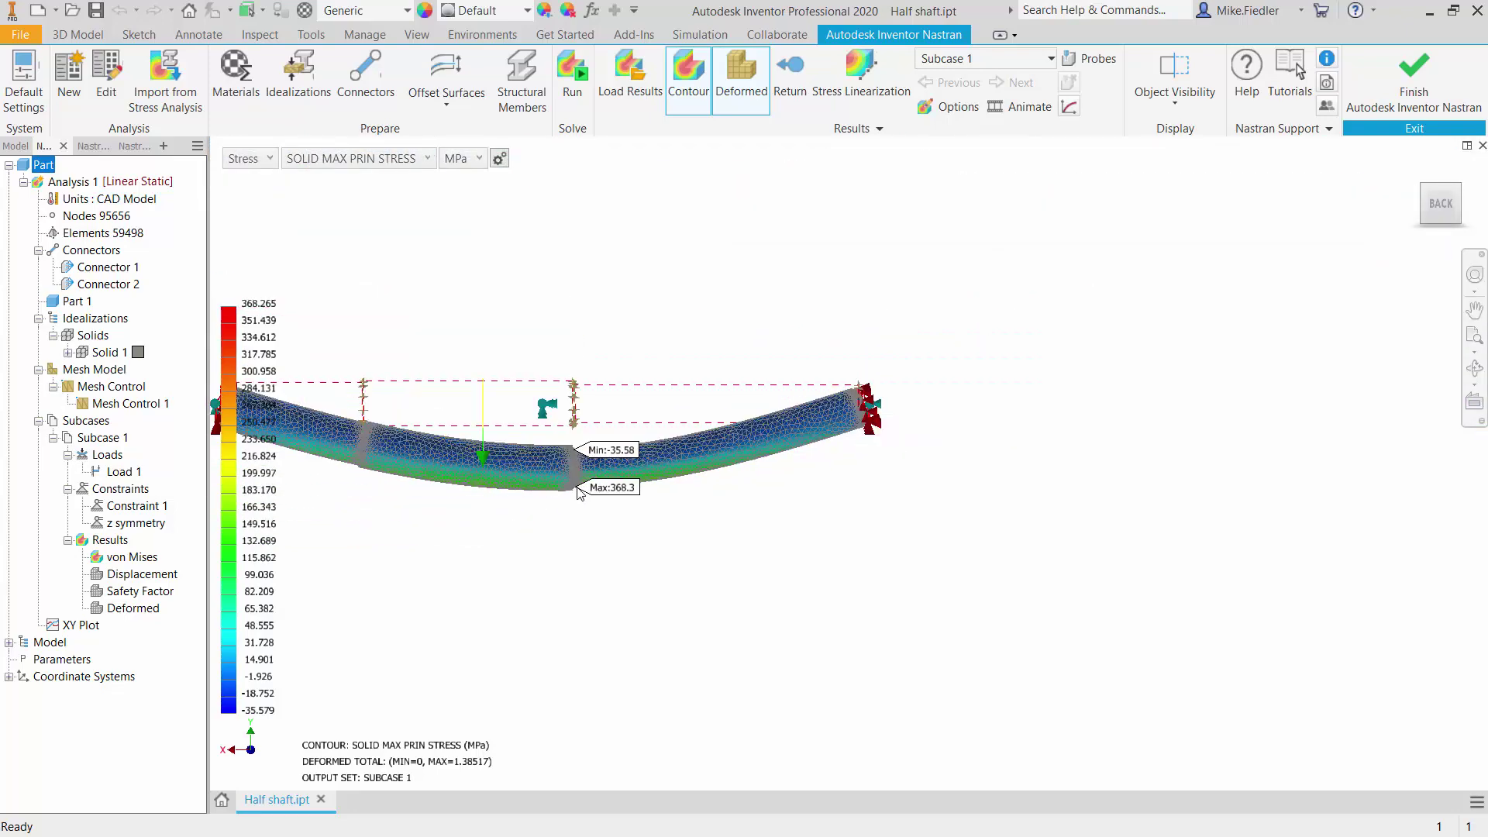
{"action": "mouse_move", "coordinate": [1454, 206]}
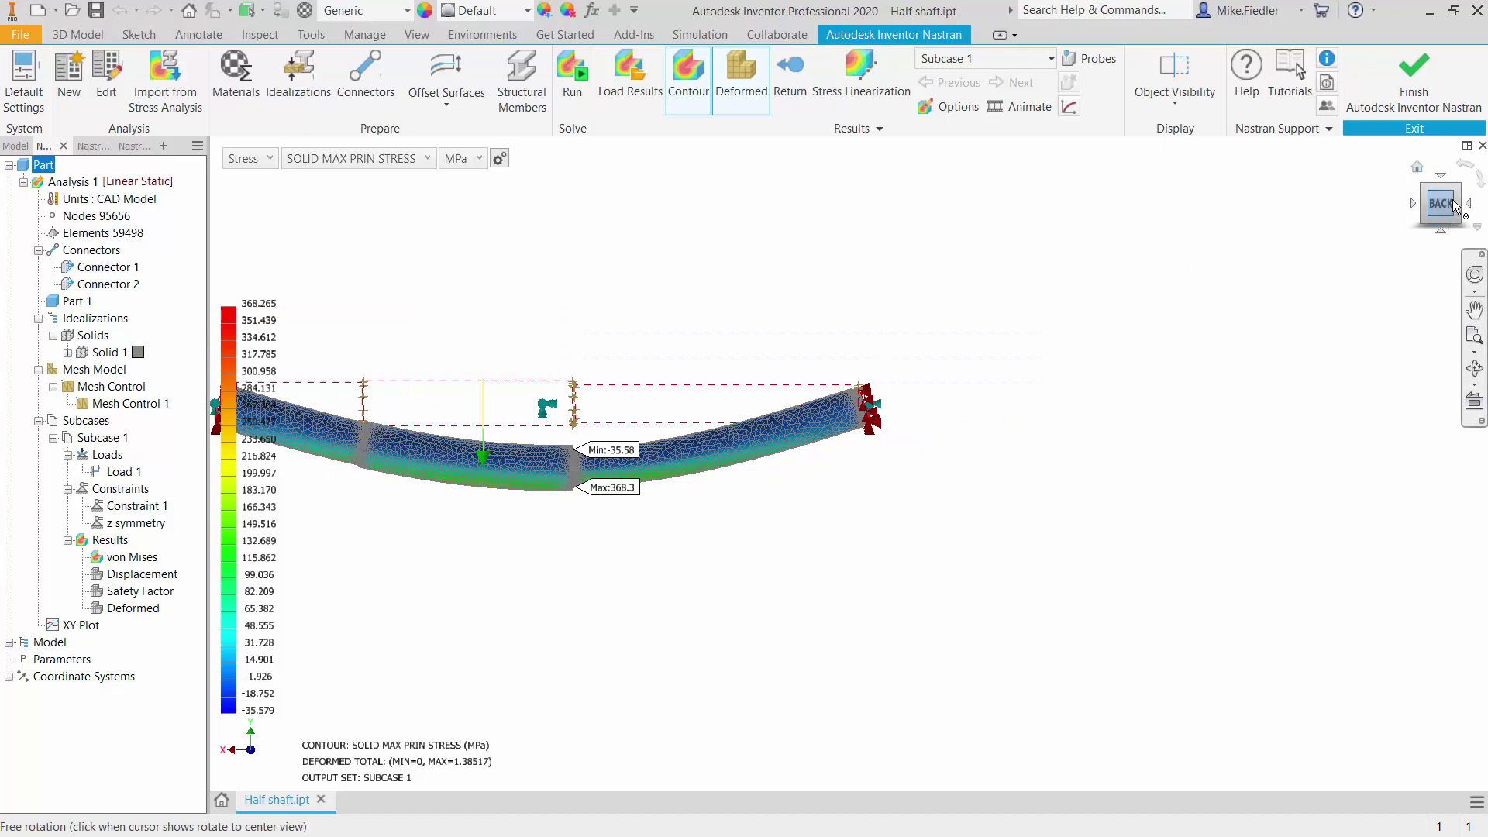
{"action": "left_click", "coordinate": [1475, 310]}
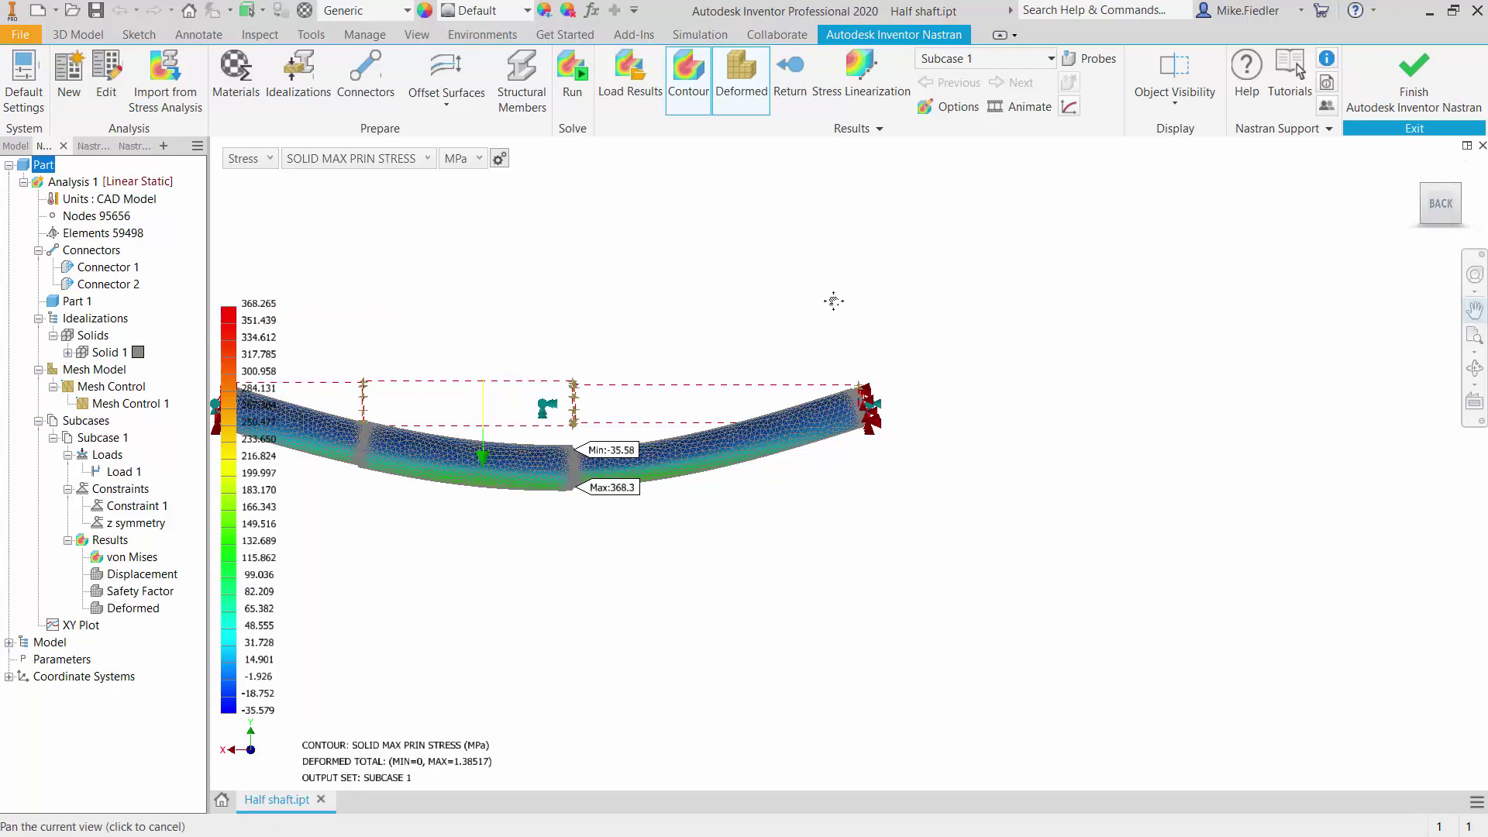
{"action": "left_click_drag", "start_coordinate": [570, 298], "coordinate": [835, 307]}
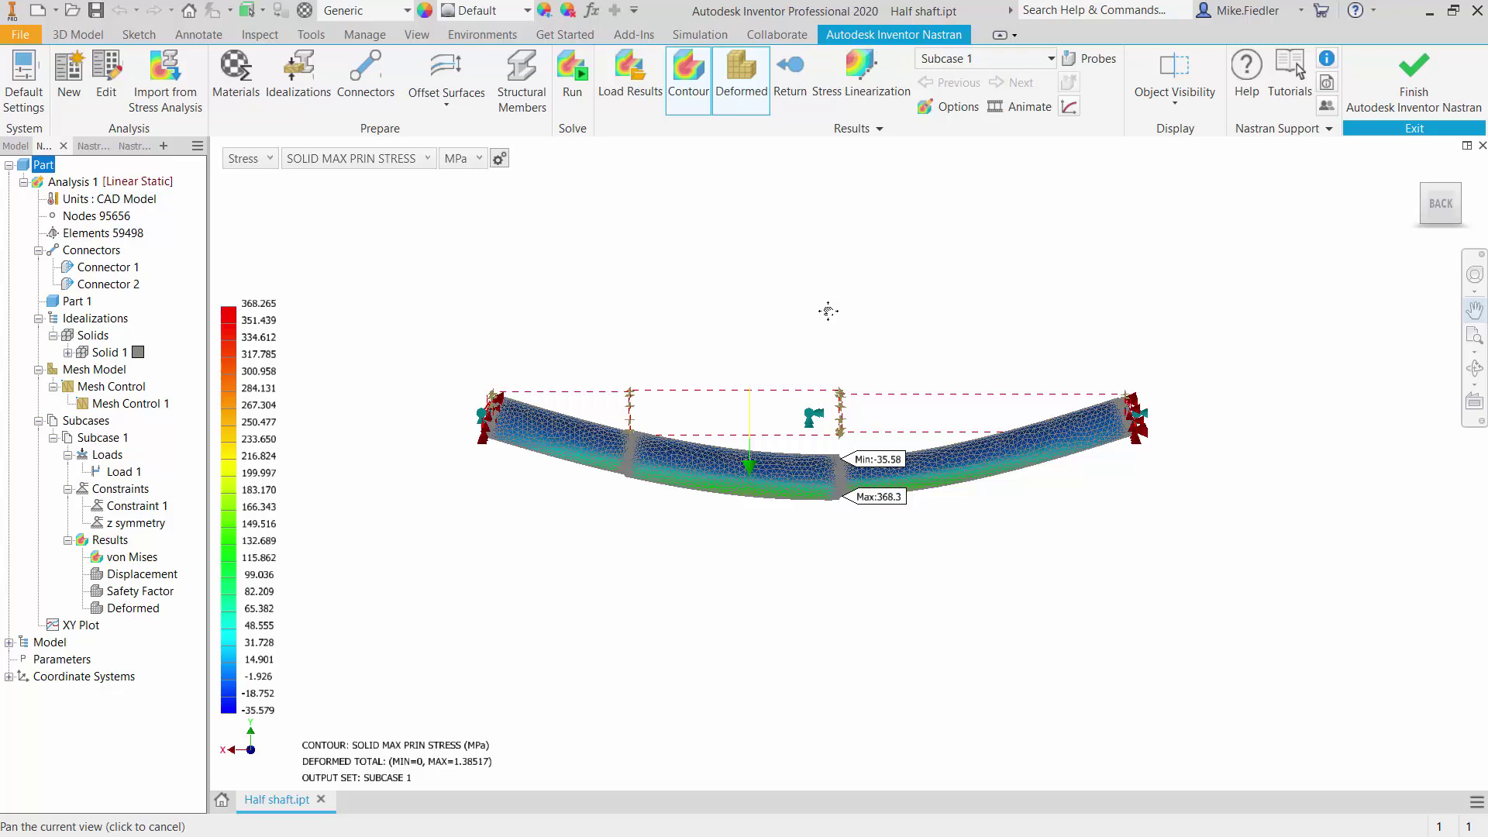
{"action": "key", "text": "Escape"}
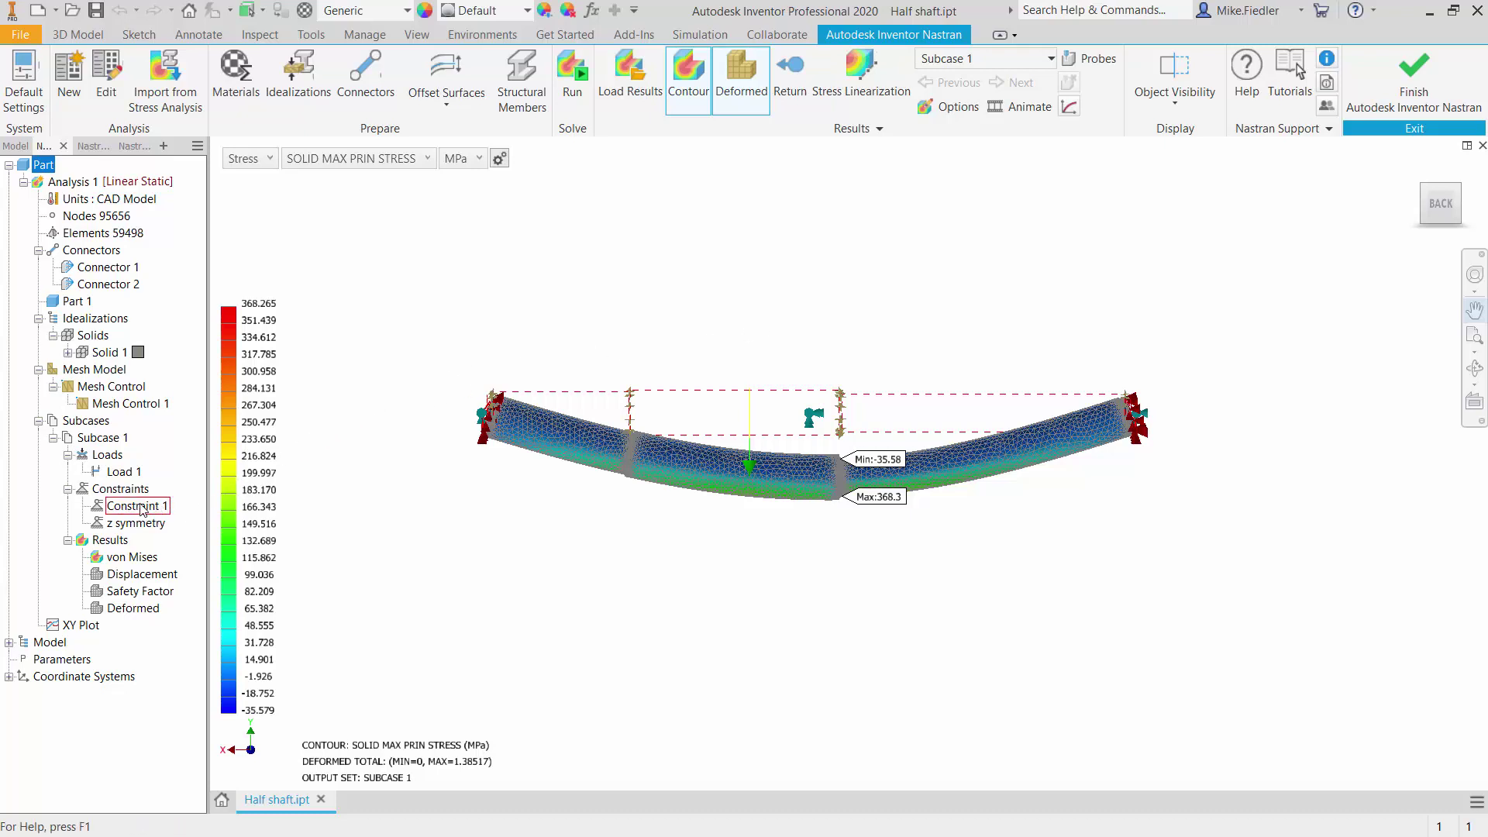
{"action": "left_click", "coordinate": [140, 507]}
{"action": "right_click", "coordinate": [143, 513]}
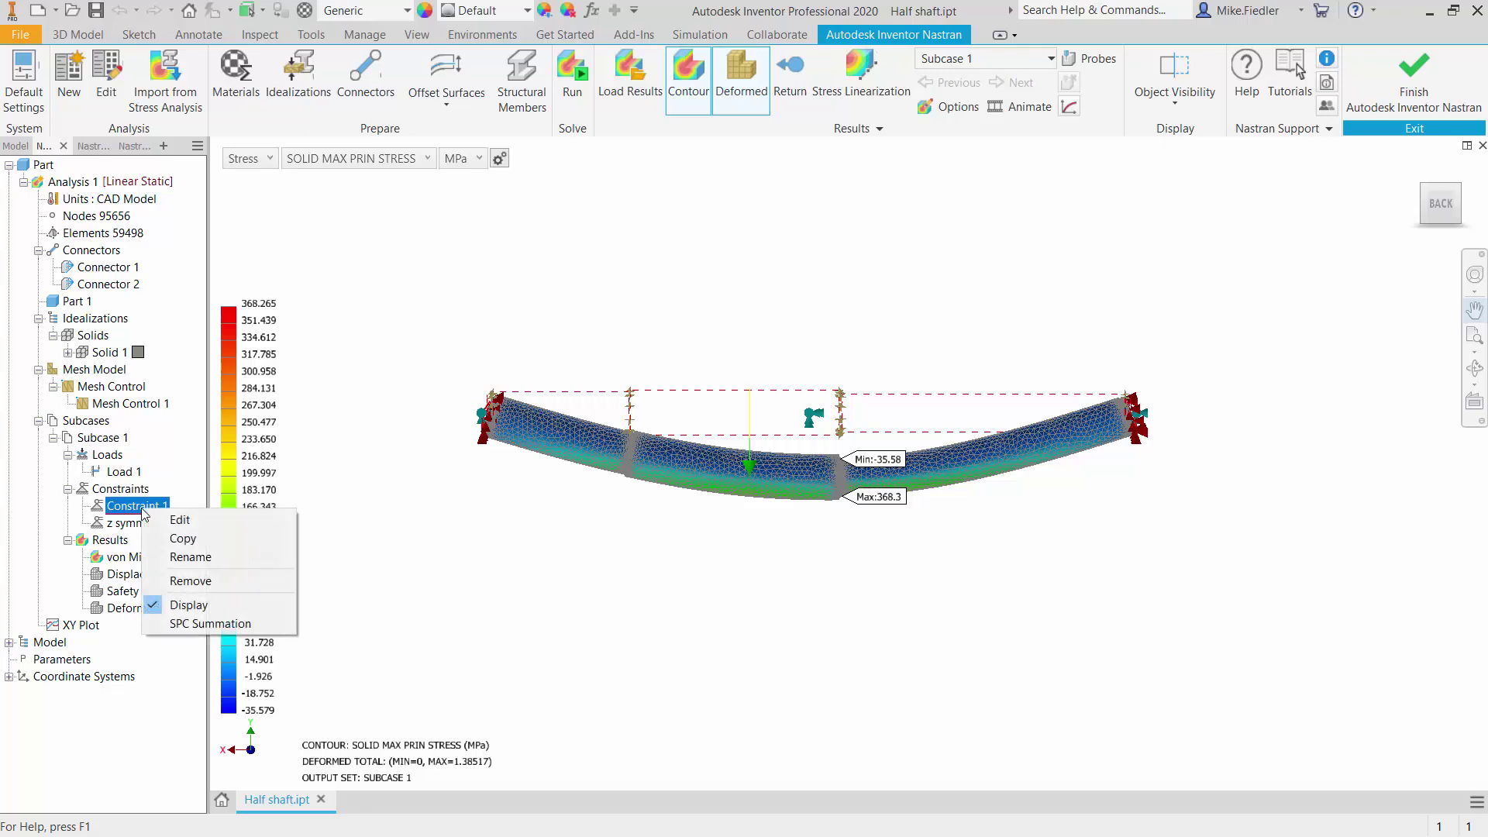
{"action": "left_click", "coordinate": [278, 628]}
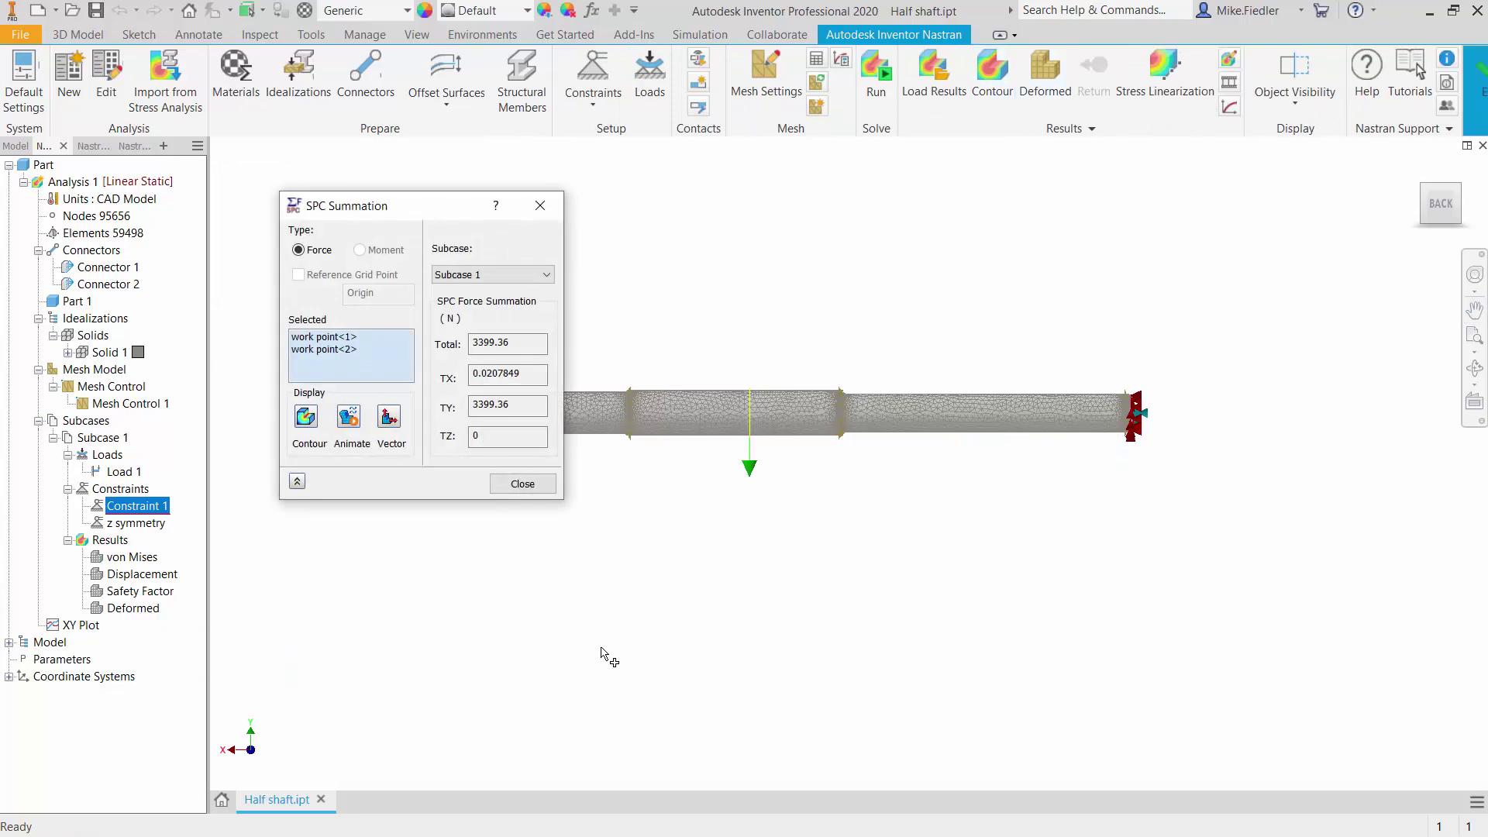